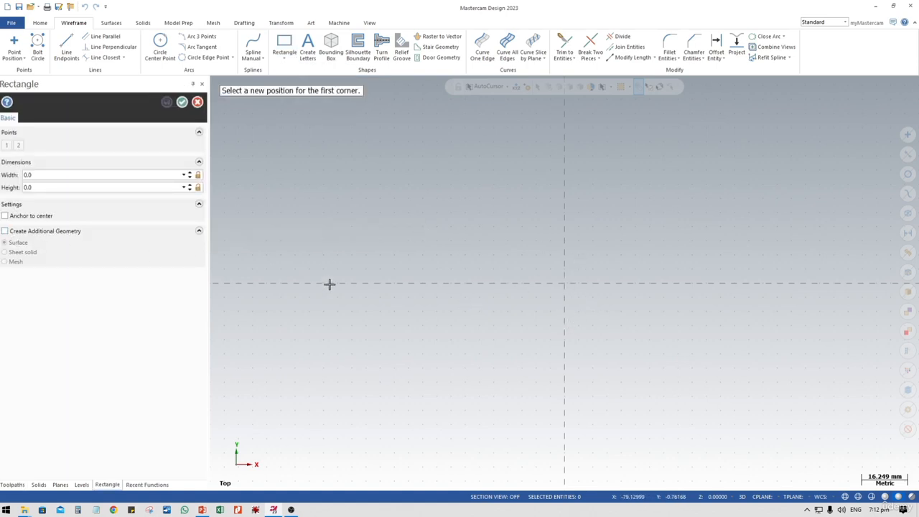
- Draw a rectangle anchored to its center at the origin, about 186 mm wide and 94 mm high
{"action": "left_click", "coordinate": [5, 215]}
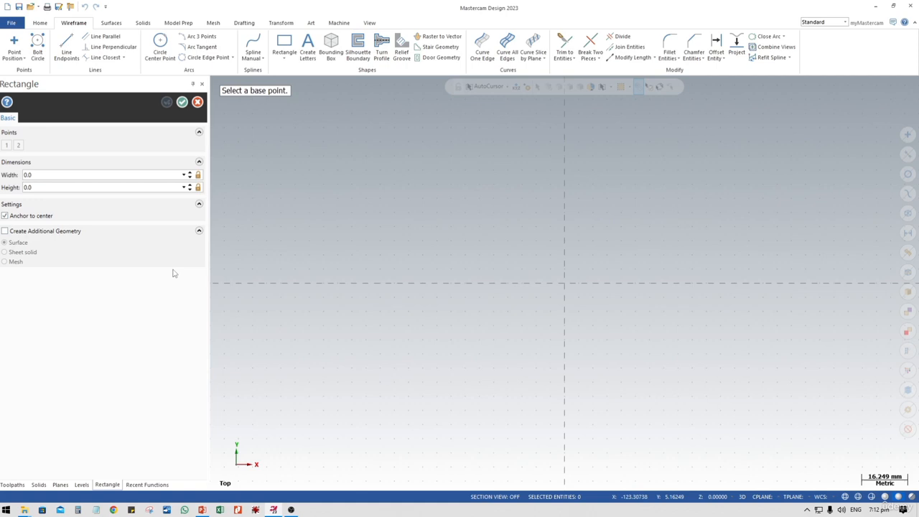
{"action": "left_click", "coordinate": [565, 284]}
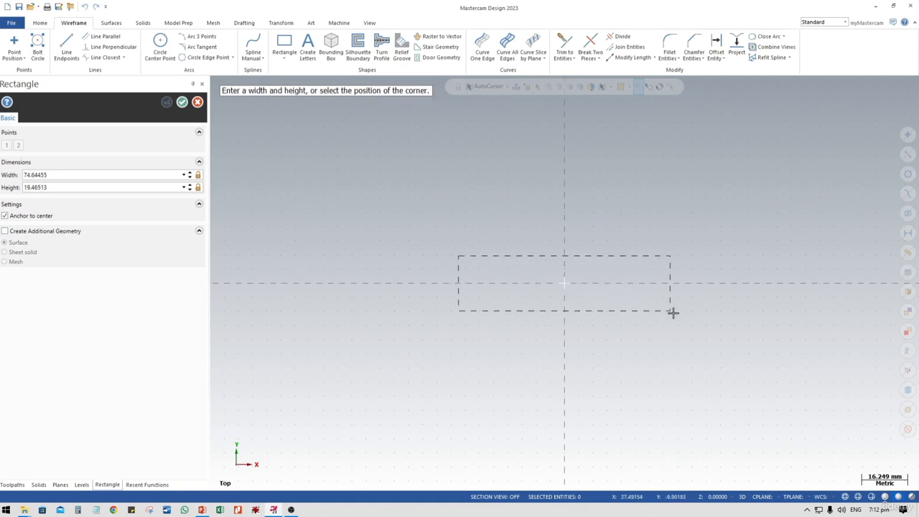
{"action": "left_click", "coordinate": [826, 414]}
- Set the rectangle's width to 150 mm and height to 90 mm, and accept it
{"action": "left_click", "coordinate": [71, 175]}
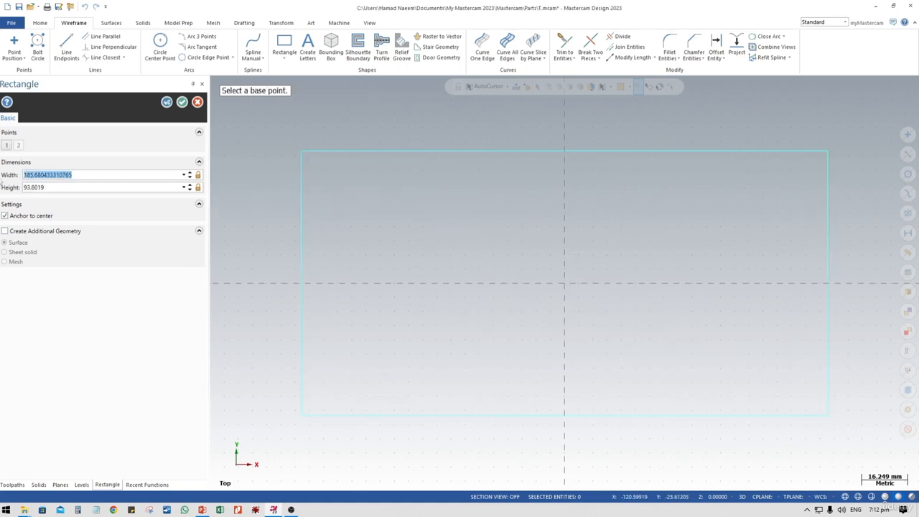
{"action": "type", "text": "150"}
{"action": "key", "text": "Return"}
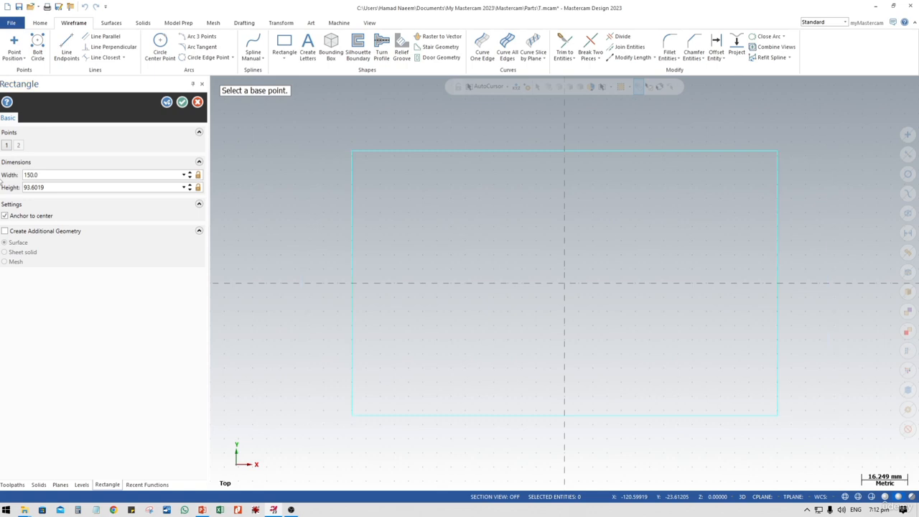
{"action": "left_click", "coordinate": [54, 186]}
{"action": "type", "text": "90"}
{"action": "key", "text": "Return"}
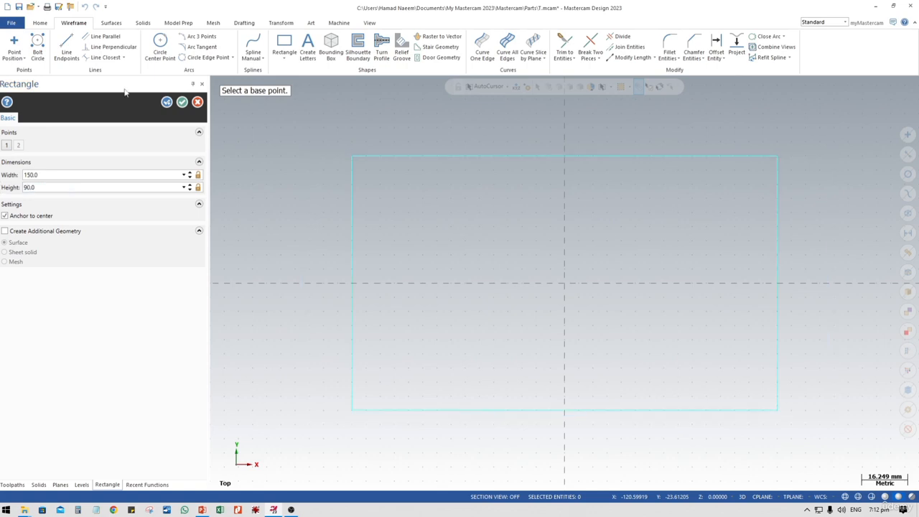
{"action": "left_click", "coordinate": [182, 102]}
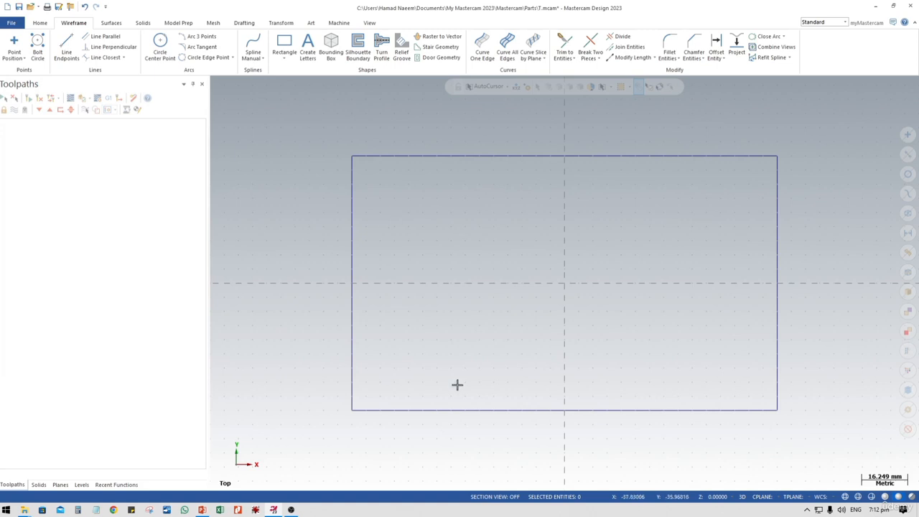
- Draw an ellipse with a center point at the origin, with radii of about 30 mm in X and 22 mm in Y
{"action": "middle_click_drag", "start_coordinate": [420, 377], "coordinate": [453, 324]}
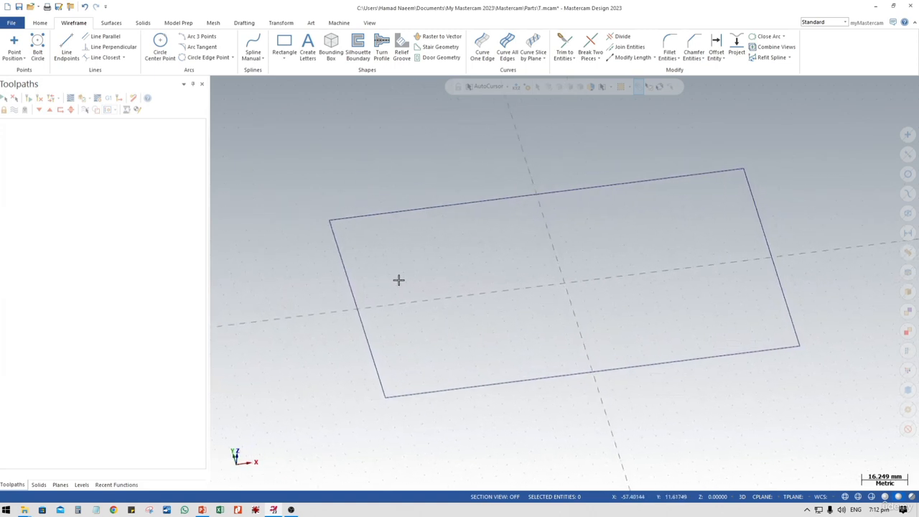
{"action": "left_click", "coordinate": [284, 56]}
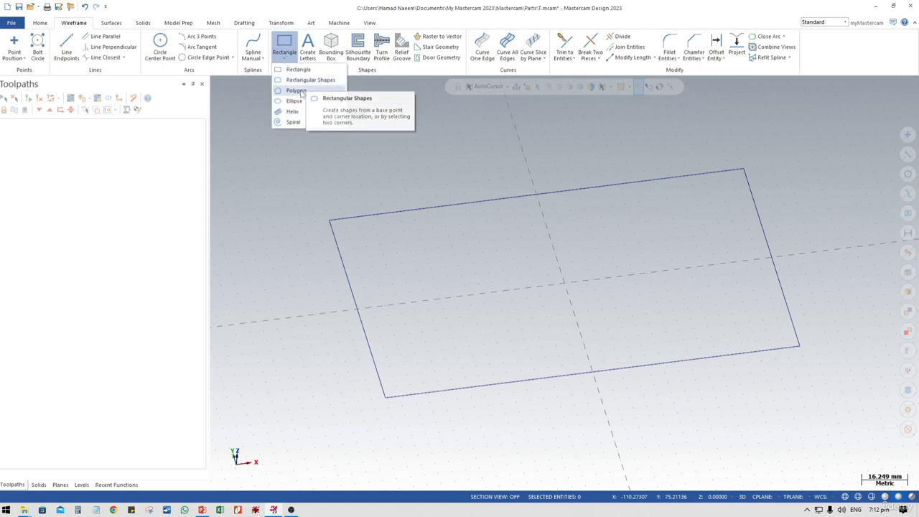
{"action": "left_click", "coordinate": [293, 100]}
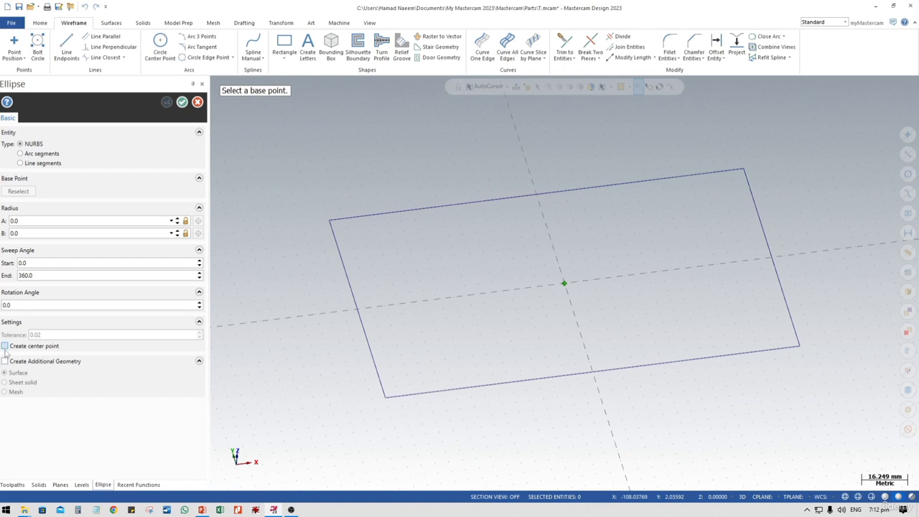
{"action": "left_click", "coordinate": [5, 346]}
{"action": "left_click", "coordinate": [564, 282]}
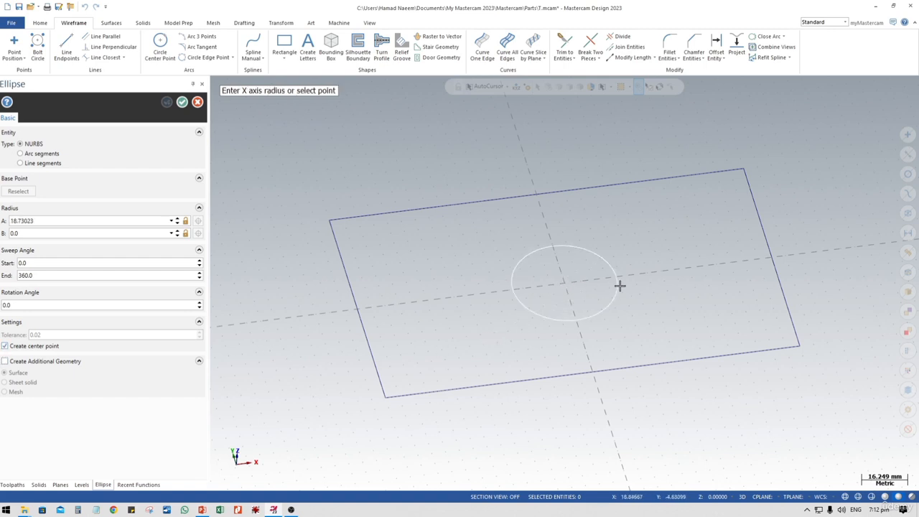
{"action": "left_click", "coordinate": [648, 280]}
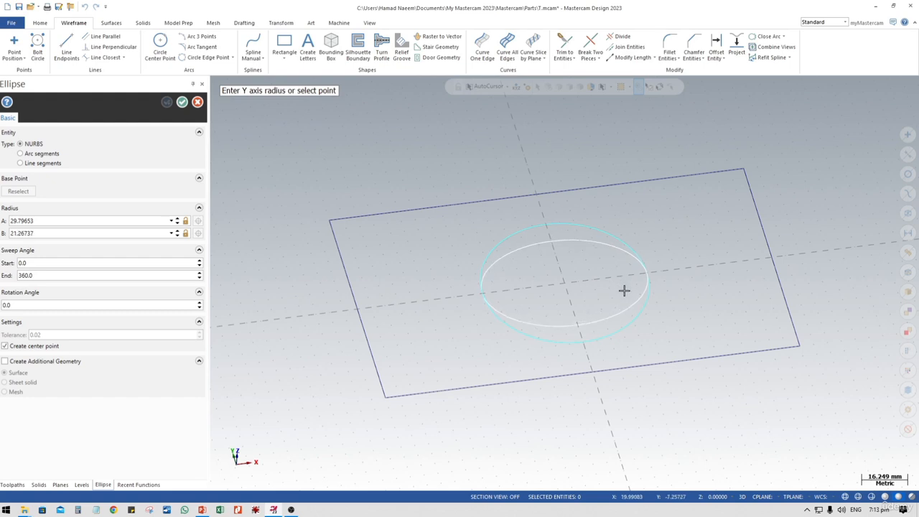
{"action": "left_click", "coordinate": [624, 290]}
- Set the ellipse's radius A to 50 mm and radius B to 35 mm, and accept it
{"action": "left_click_drag", "start_coordinate": [93, 223], "coordinate": [3, 223]}
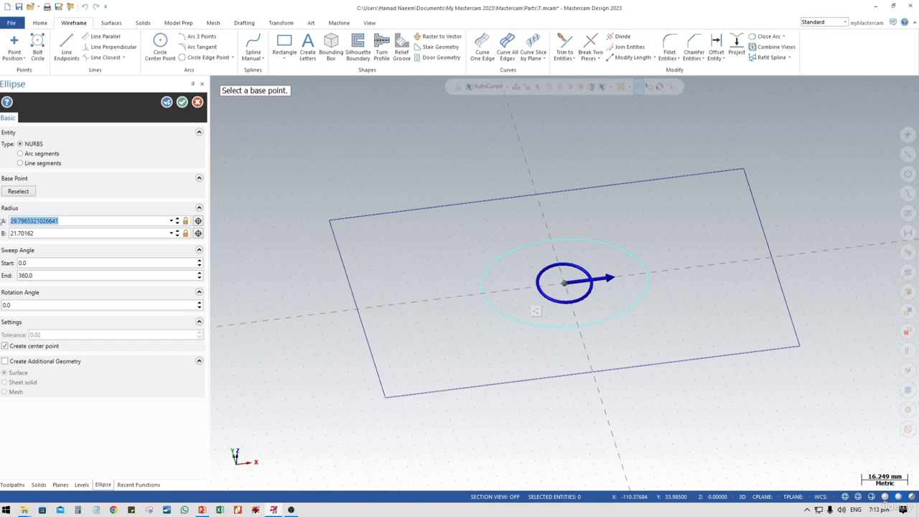
{"action": "type", "text": "50"}
{"action": "left_click", "coordinate": [38, 234]}
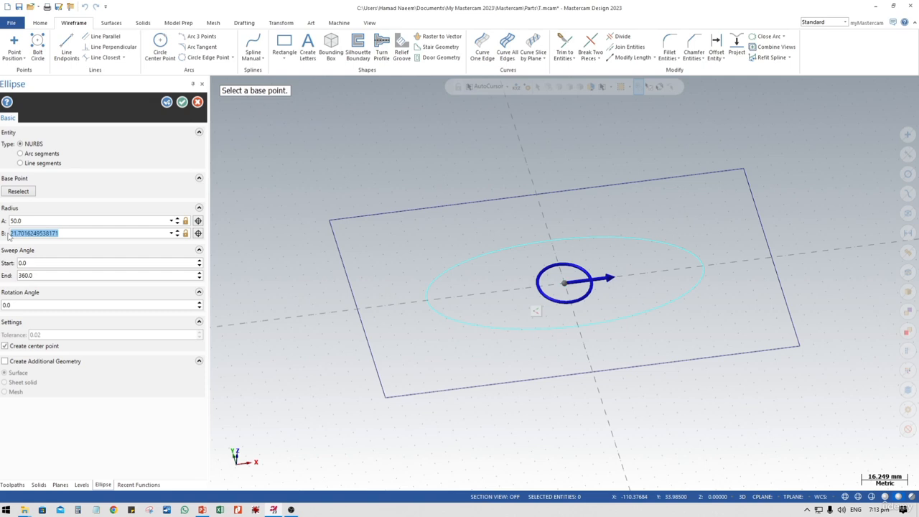
{"action": "type", "text": "25"}
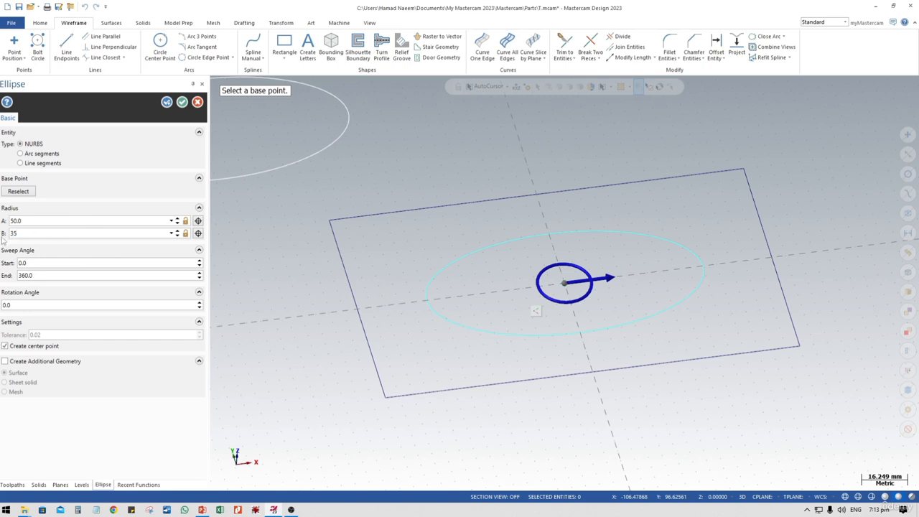
{"action": "left_click", "coordinate": [182, 102]}
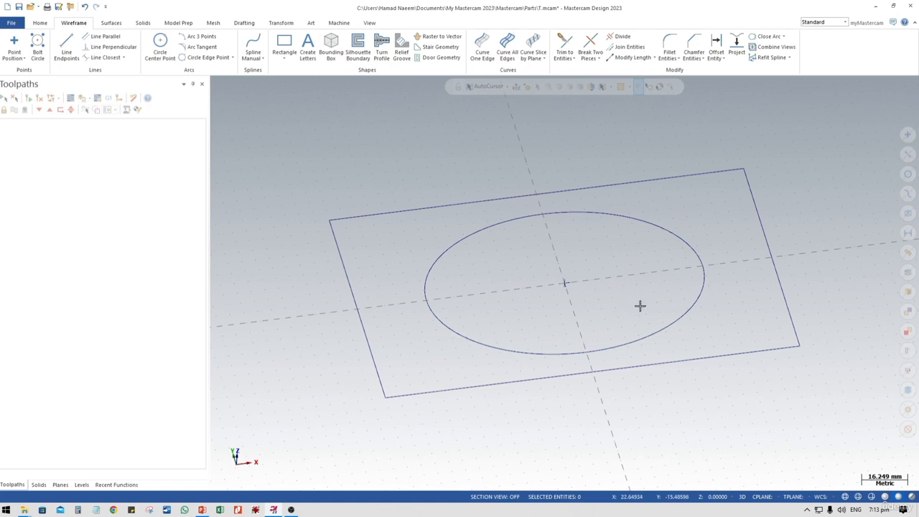
- Fillet the rectangle's two left corners with a 15 mm radius, trimming the lines
{"action": "middle_click_drag", "start_coordinate": [639, 306], "coordinate": [568, 256]}
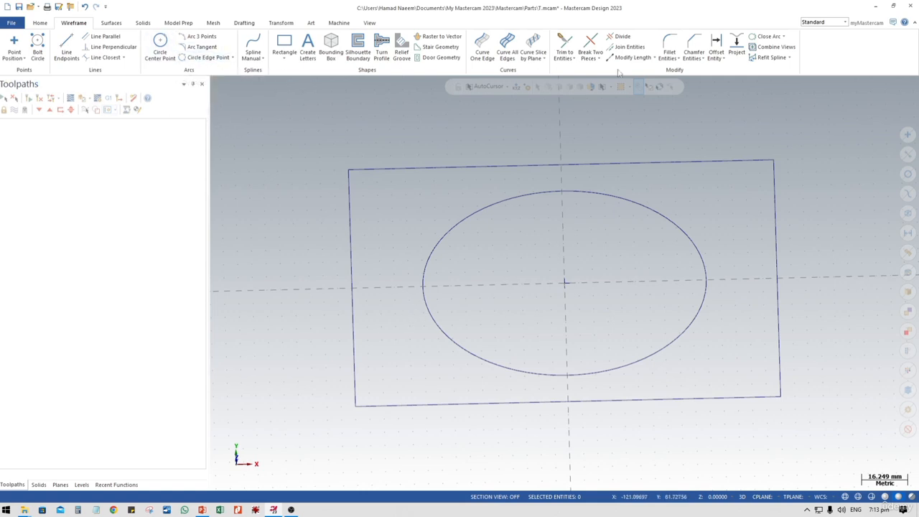
{"action": "left_click", "coordinate": [669, 43]}
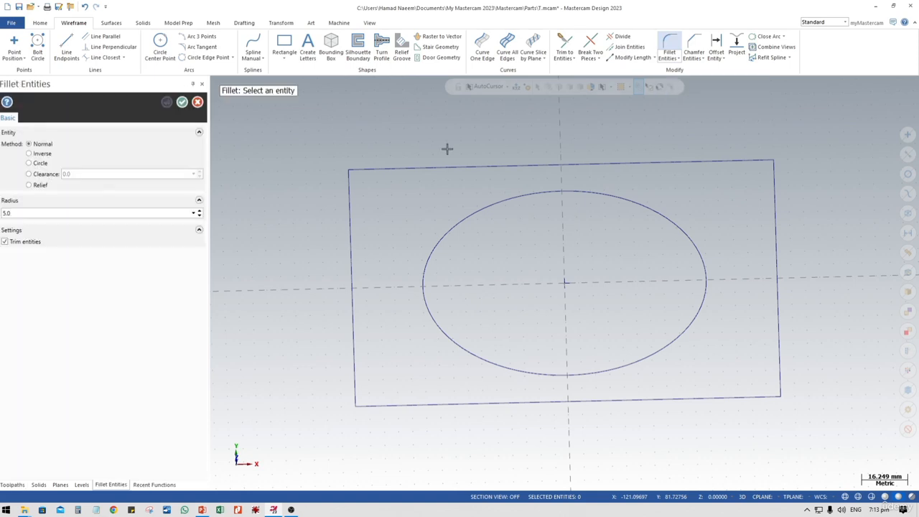
{"action": "left_click", "coordinate": [379, 167]}
{"action": "left_click", "coordinate": [351, 198]}
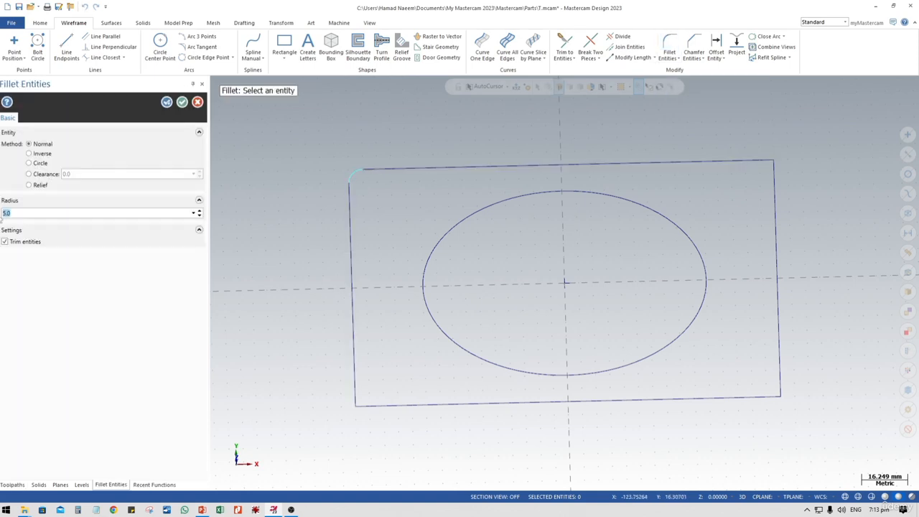
{"action": "key", "text": "Return"}
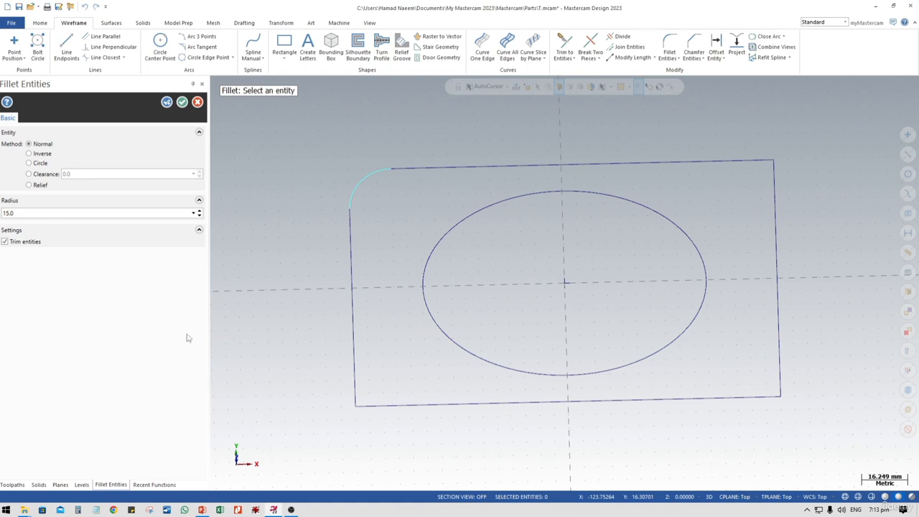
{"action": "left_click", "coordinate": [355, 383]}
{"action": "left_click", "coordinate": [377, 403]}
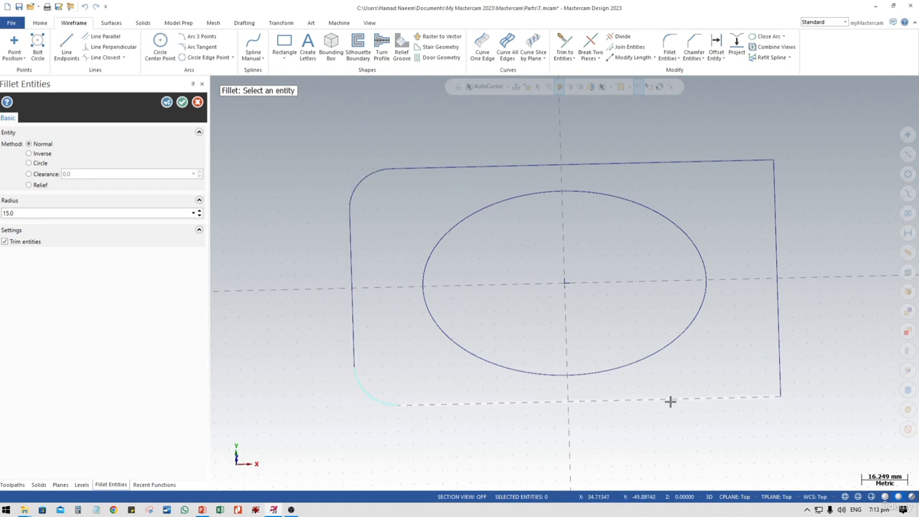
{"action": "left_click", "coordinate": [669, 401]}
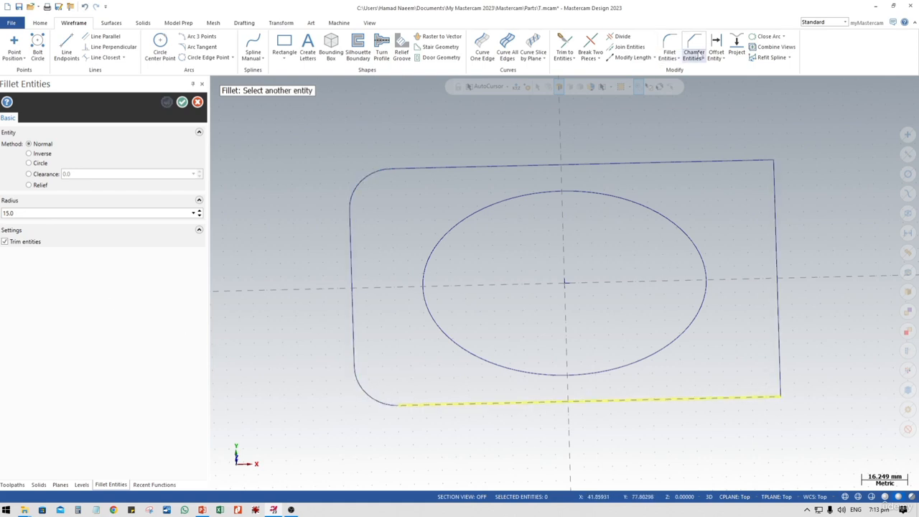
- Chamfer the rectangle's two right corners with a single distance of 15 mm, and accept the result
{"action": "left_click", "coordinate": [694, 51]}
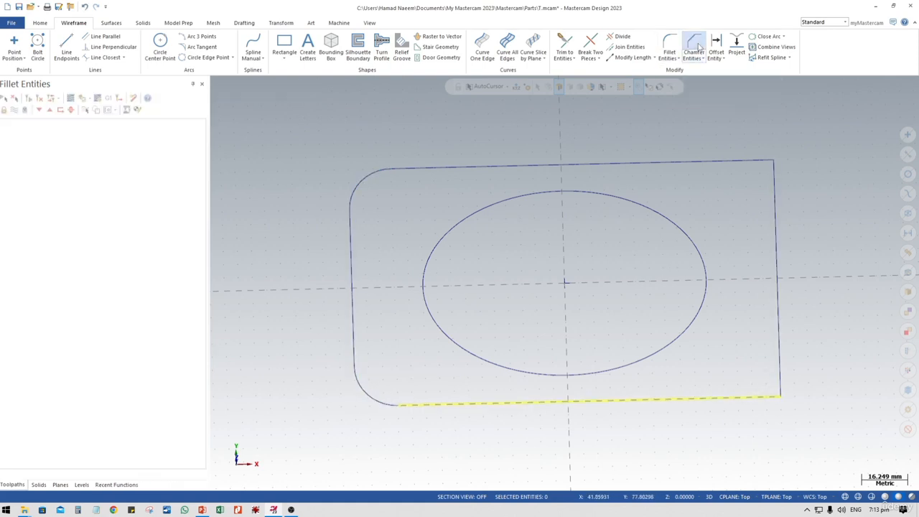
{"action": "left_click", "coordinate": [762, 403]}
{"action": "left_click", "coordinate": [777, 365]}
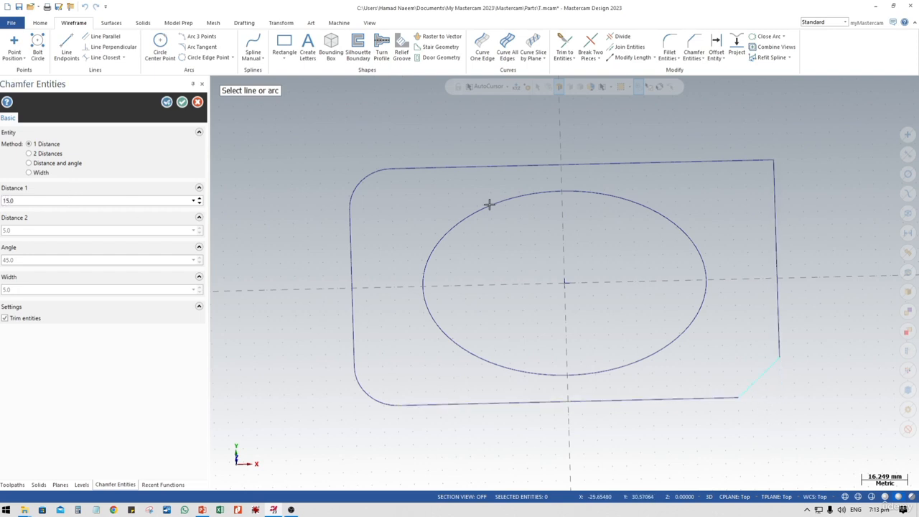
{"action": "key", "text": "Return"}
{"action": "left_click", "coordinate": [745, 164]}
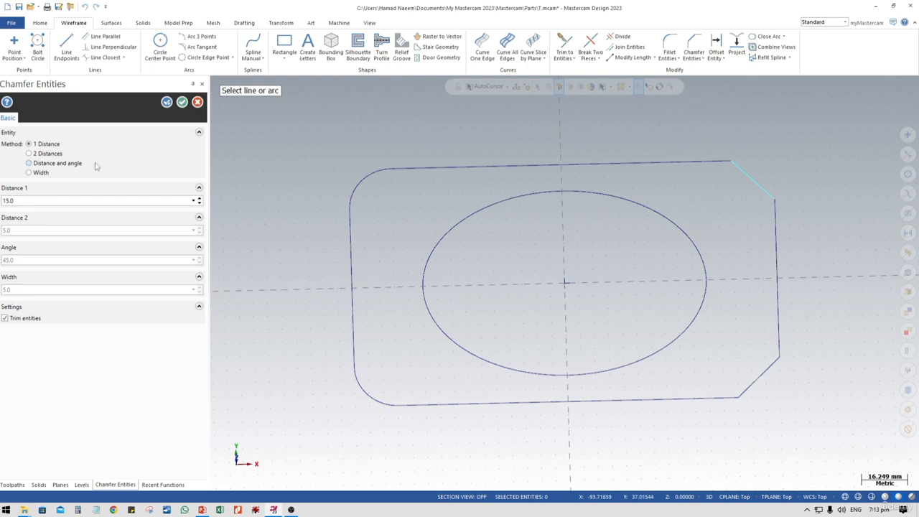
{"action": "left_click", "coordinate": [182, 101]}
- Check the Module 2 topic outline in the PowerPoint slide show and return to the Mastercam drawing
{"action": "middle_click_drag", "start_coordinate": [569, 297], "coordinate": [572, 272]}
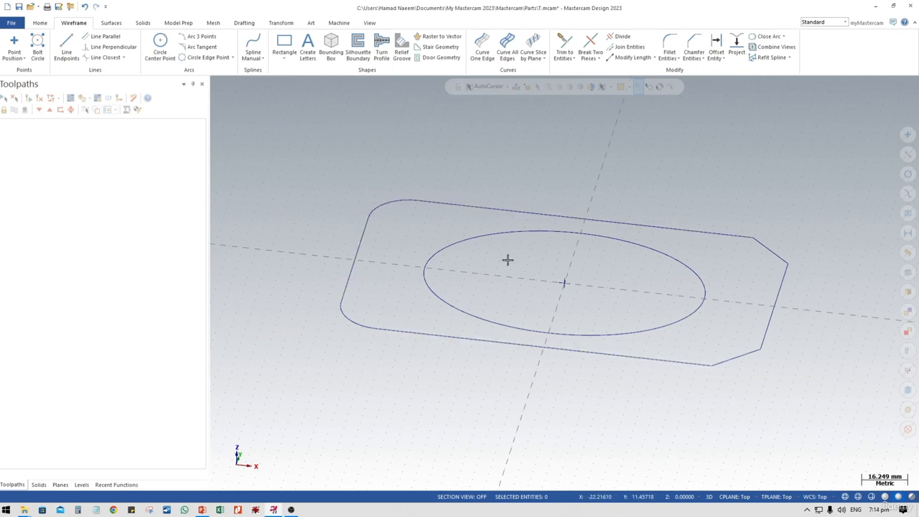
{"action": "left_click", "coordinate": [202, 509]}
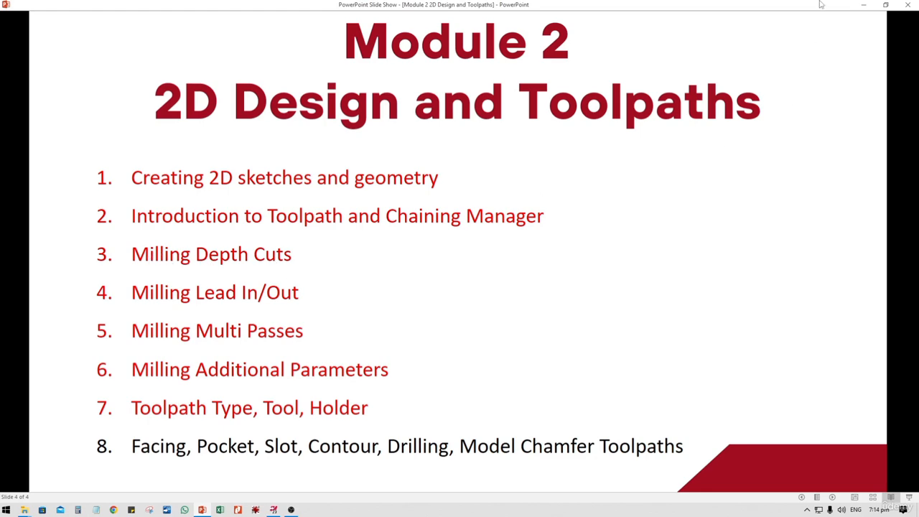
{"action": "left_click", "coordinate": [863, 4]}
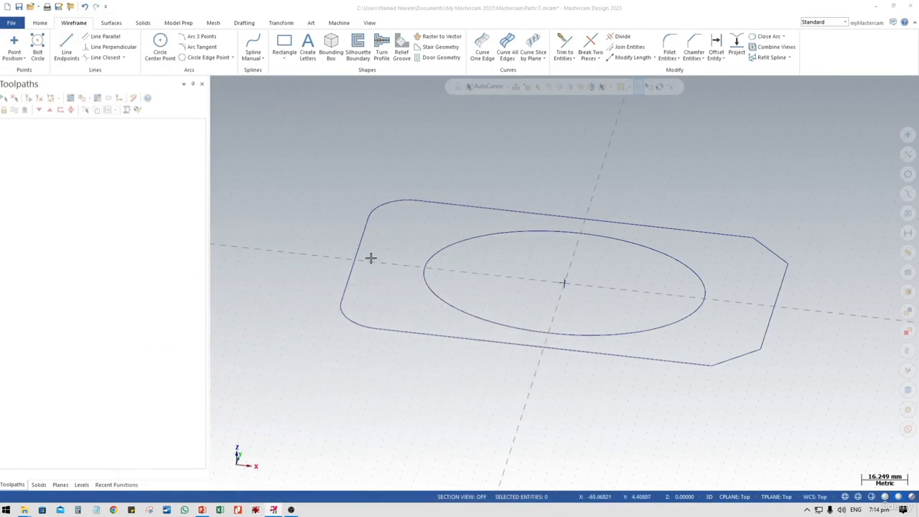
{"action": "middle_click_drag", "start_coordinate": [599, 286], "coordinate": [533, 306]}
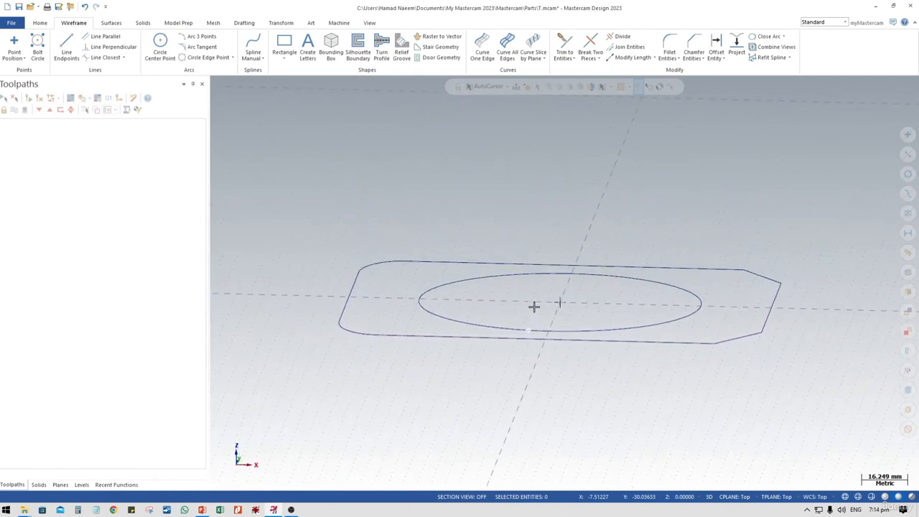
{"action": "scroll", "coordinate": [533, 306], "scroll_direction": "down", "scroll_amount": 4}
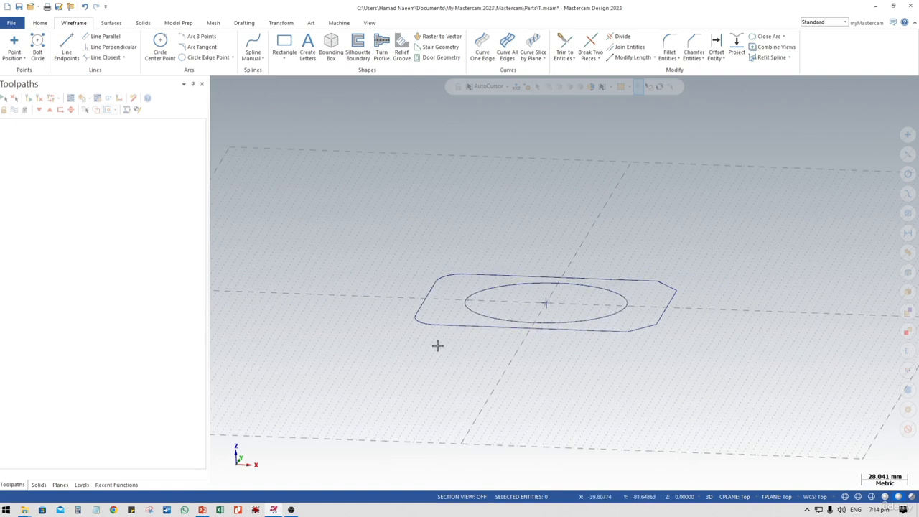
{"action": "middle_click_drag", "start_coordinate": [437, 345], "coordinate": [547, 350]}
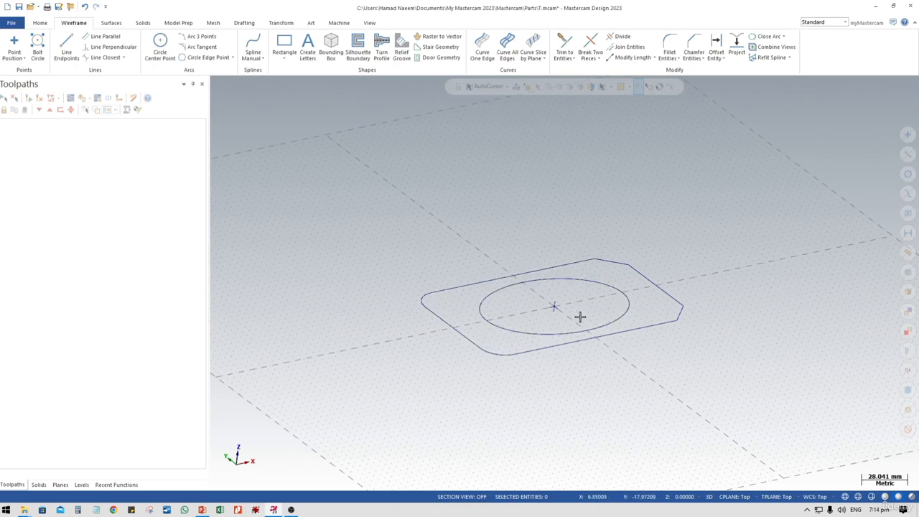
{"action": "middle_click_drag", "start_coordinate": [580, 316], "coordinate": [518, 302]}
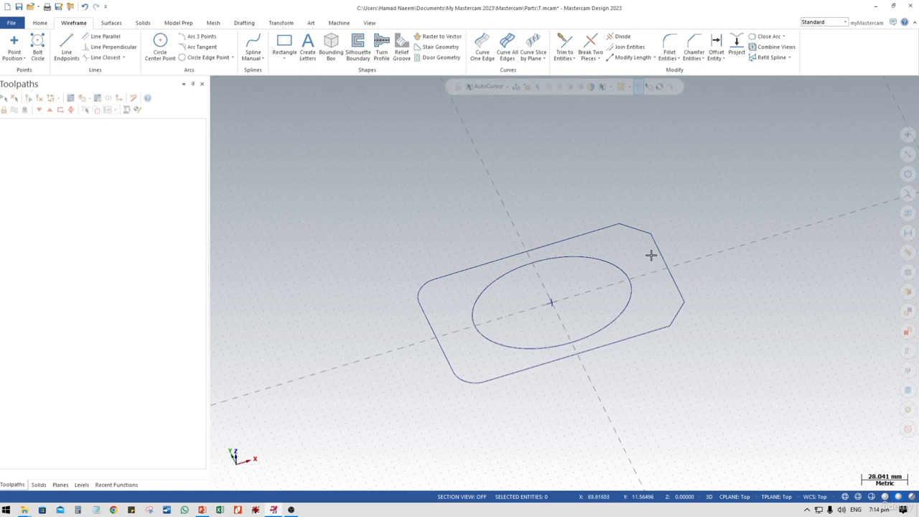
{"action": "middle_click_drag", "start_coordinate": [595, 368], "coordinate": [529, 297]}
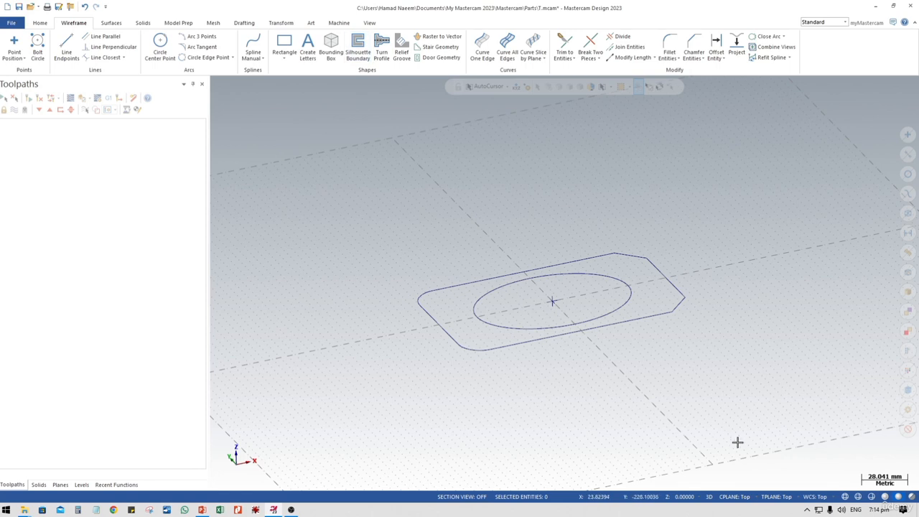
- Add the default mill machine as the machine group for the part
{"action": "left_click", "coordinate": [335, 26]}
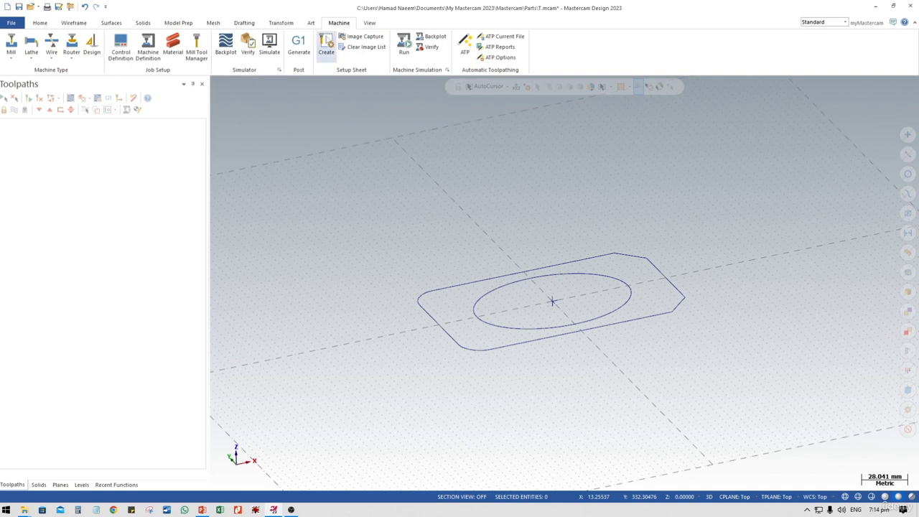
{"action": "left_click", "coordinate": [12, 44]}
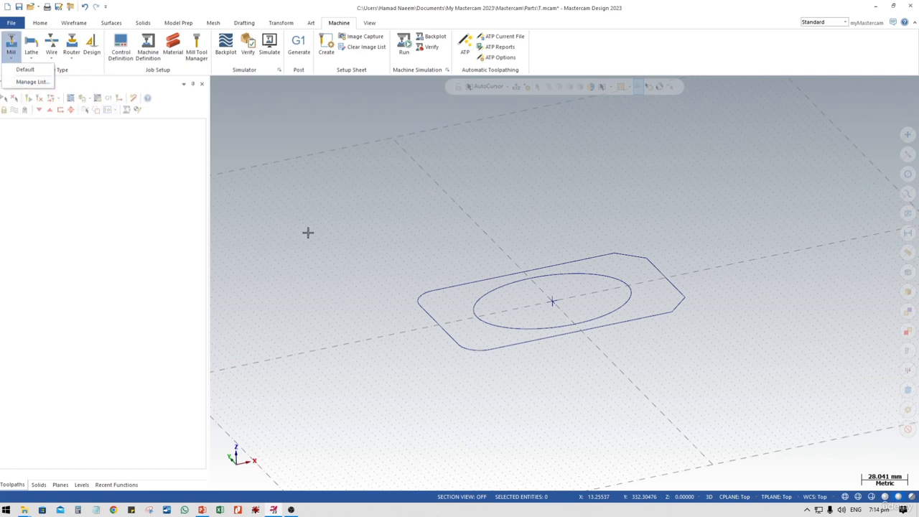
{"action": "left_click", "coordinate": [34, 74]}
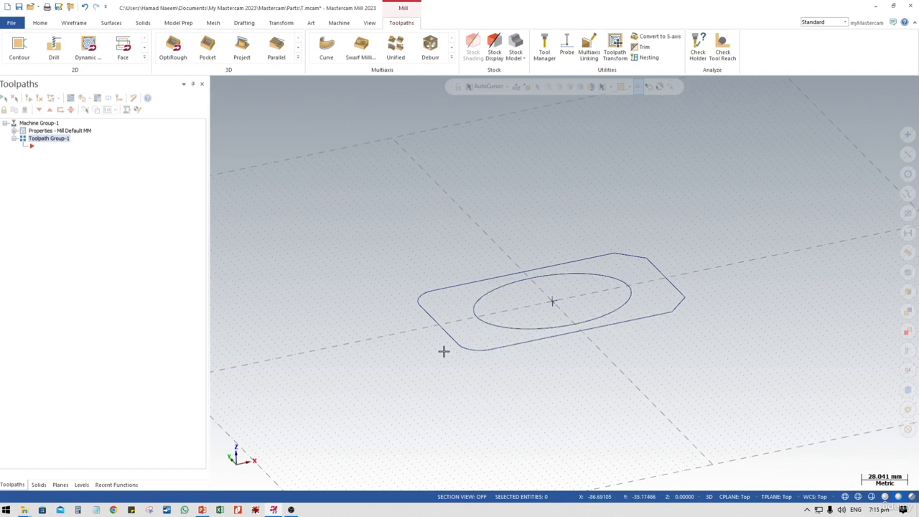
- Add a pocket toolpath to the toolpath group and chain the inner ellipse as its geometry
{"action": "mouse_move", "coordinate": [523, 334]}
{"action": "middle_mouse_down"}
{"action": "mouse_move", "coordinate": [519, 316]}
{"action": "mouse_move", "coordinate": [510, 351]}
{"action": "mouse_move", "coordinate": [510, 332]}
{"action": "middle_mouse_up"}
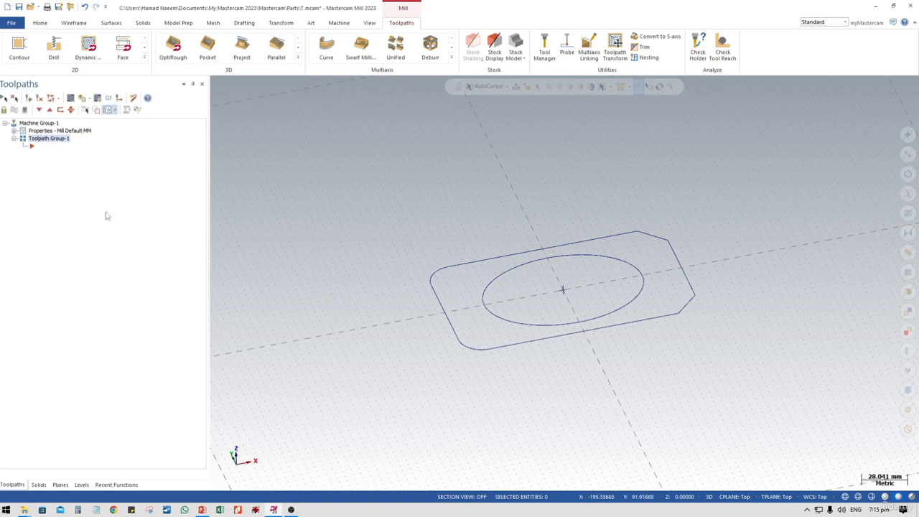
{"action": "right_click", "coordinate": [42, 143]}
{"action": "mouse_move", "coordinate": [72, 149]}
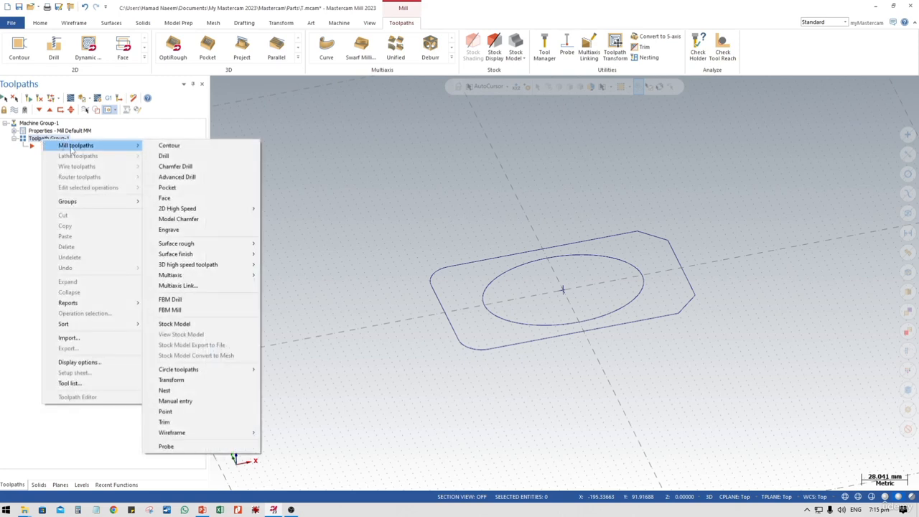
{"action": "left_click", "coordinate": [180, 188]}
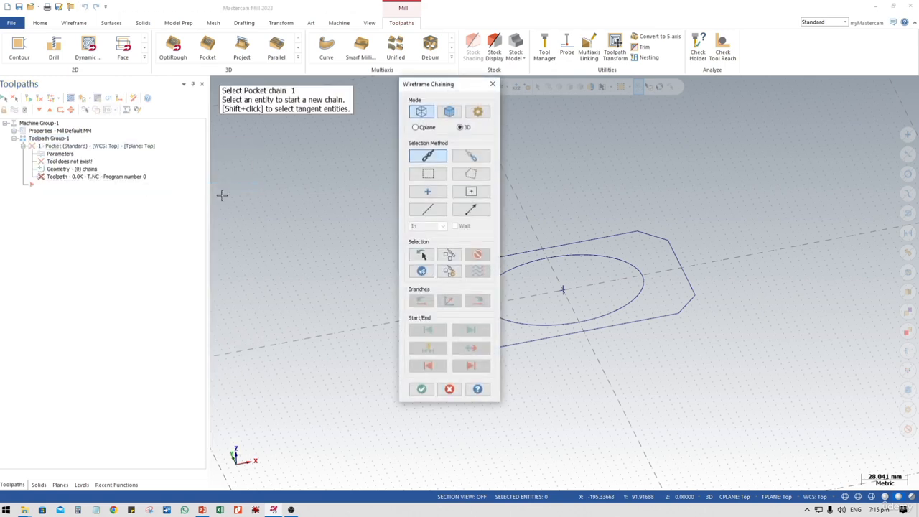
{"action": "left_click_drag", "start_coordinate": [453, 86], "coordinate": [268, 143]}
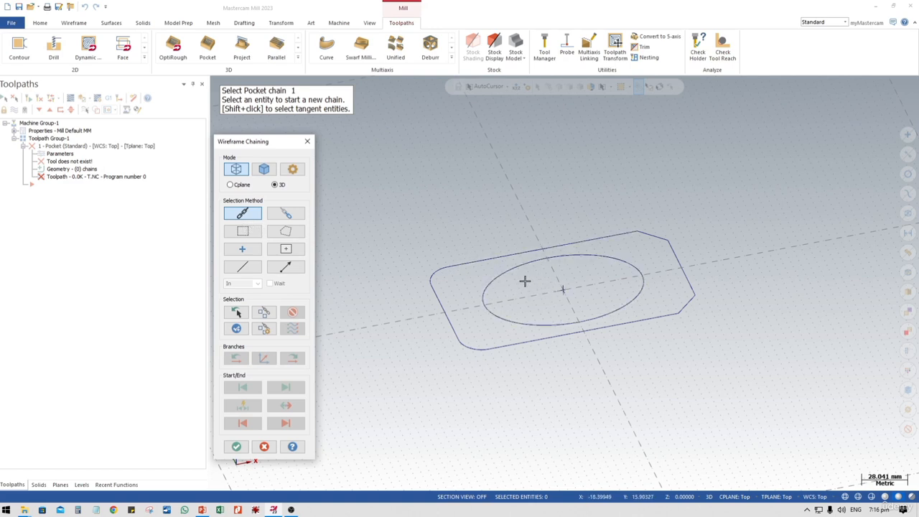
{"action": "left_click", "coordinate": [504, 274]}
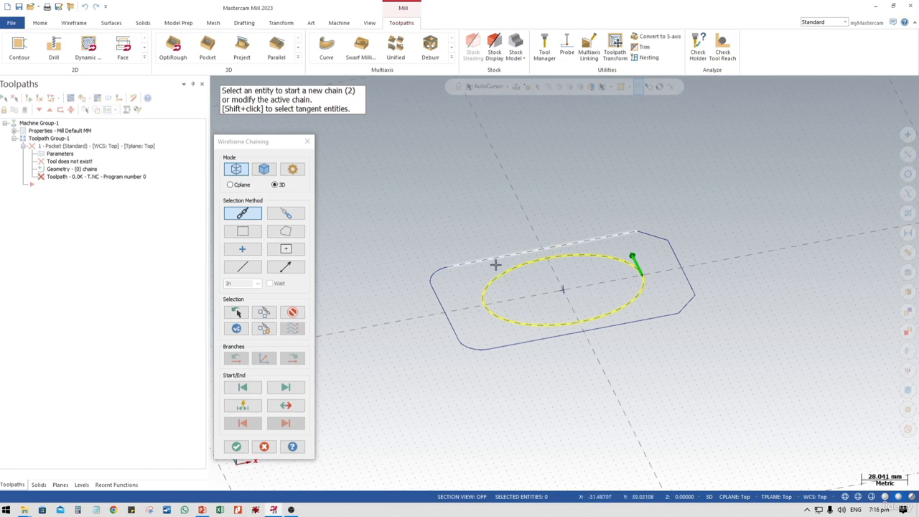
{"action": "left_click", "coordinate": [236, 446]}
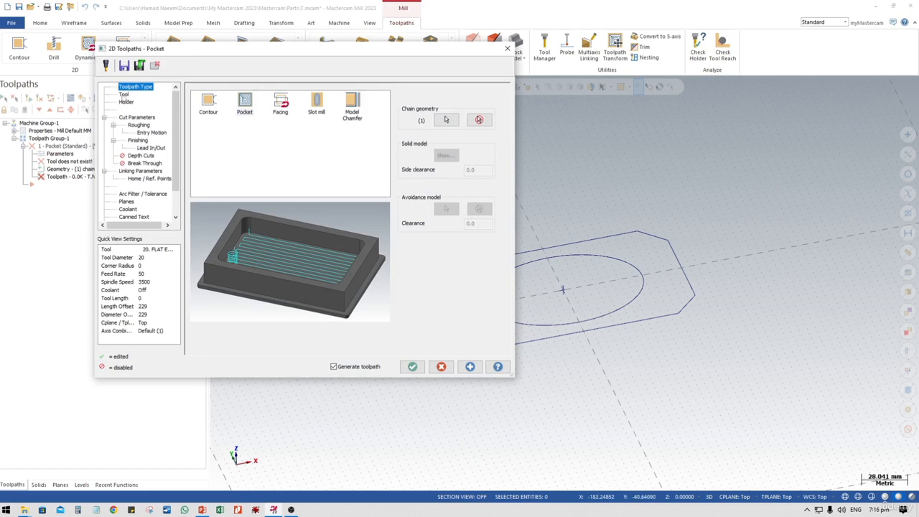
- Leave the Module 2 slide show and open the tool list filter from the pocket's tool settings
{"action": "left_click", "coordinate": [124, 94]}
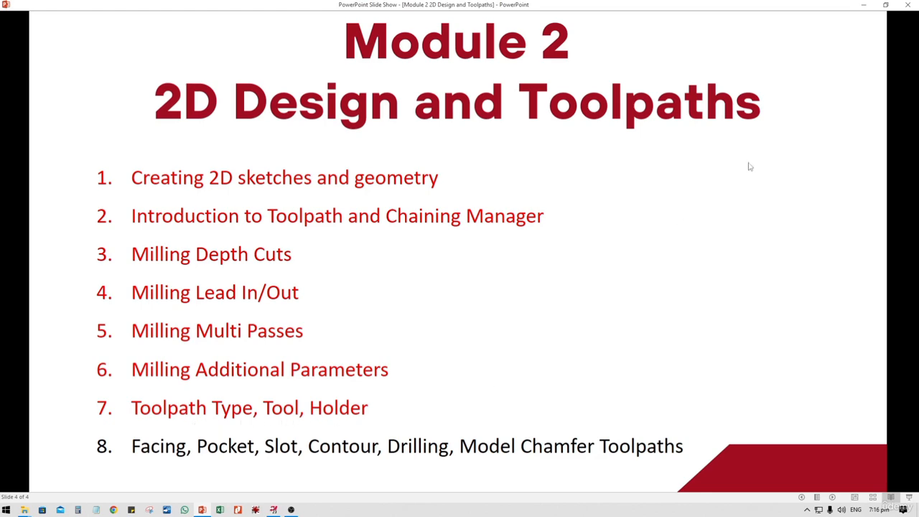
{"action": "left_click", "coordinate": [863, 6]}
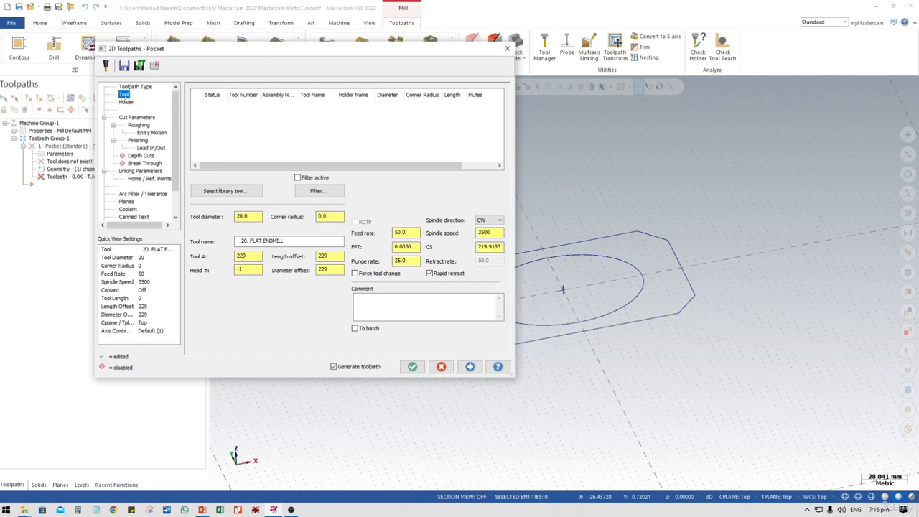
{"action": "left_click_drag", "start_coordinate": [159, 49], "coordinate": [169, 87]}
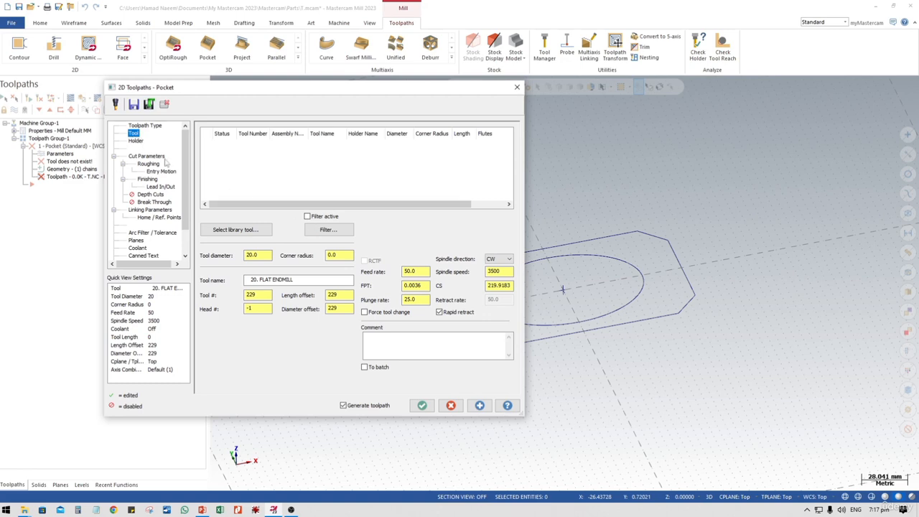
{"action": "left_click", "coordinate": [327, 230]}
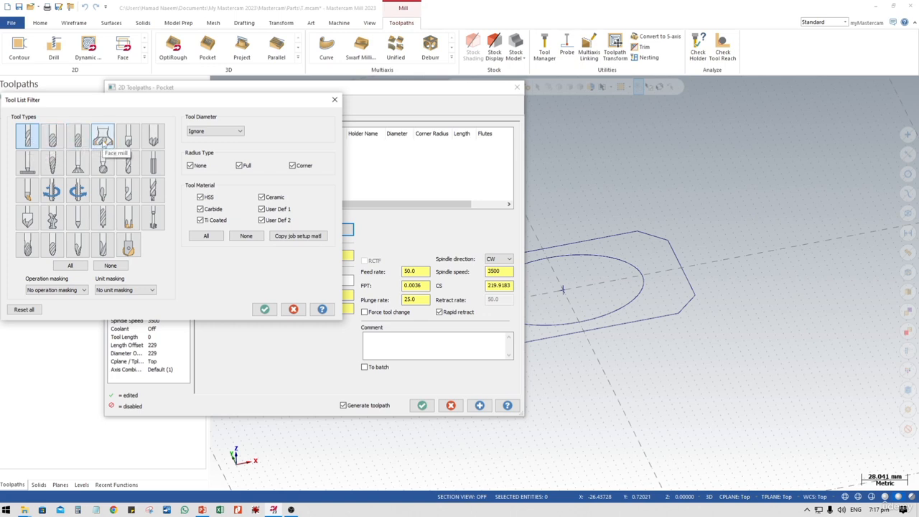
- Try adding face mill, radius mill and another mill type to the tool list filter, and deselect them again
{"action": "left_click", "coordinate": [104, 141]}
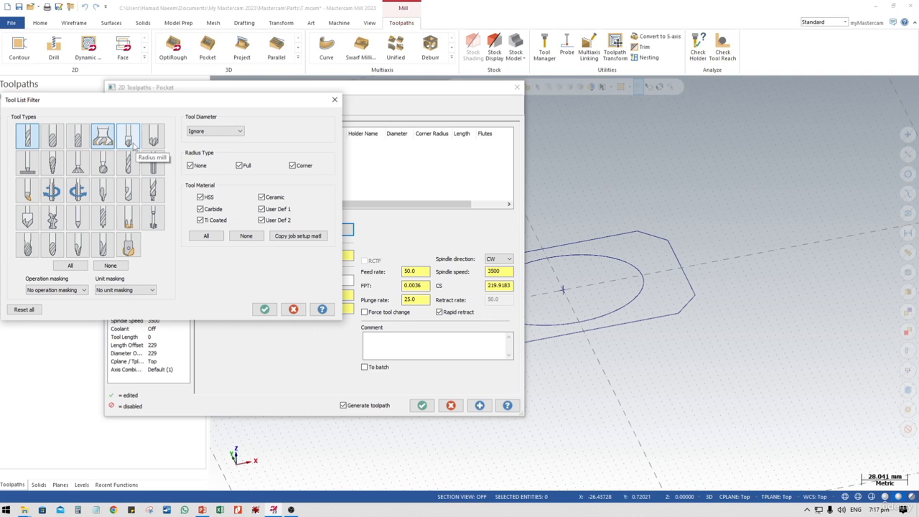
{"action": "left_click", "coordinate": [129, 142]}
{"action": "left_click", "coordinate": [153, 139]}
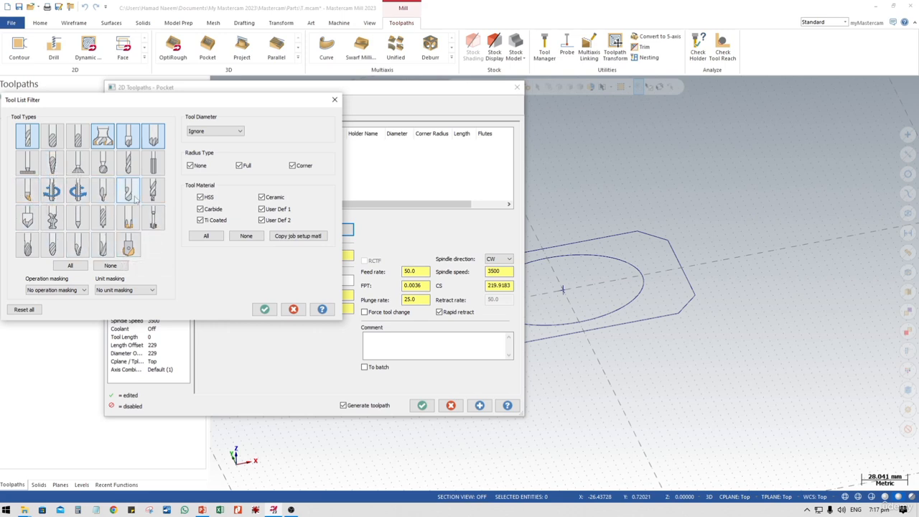
{"action": "left_click", "coordinate": [240, 132]}
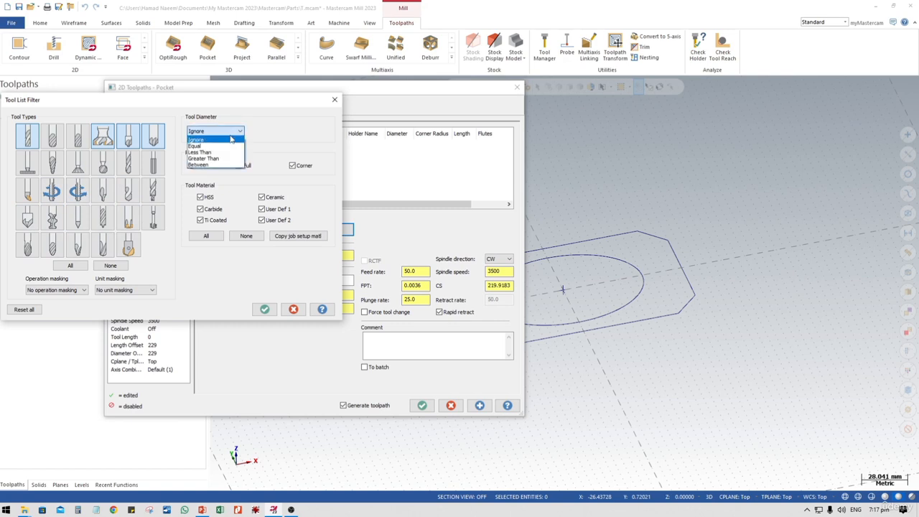
{"action": "left_click", "coordinate": [288, 129]}
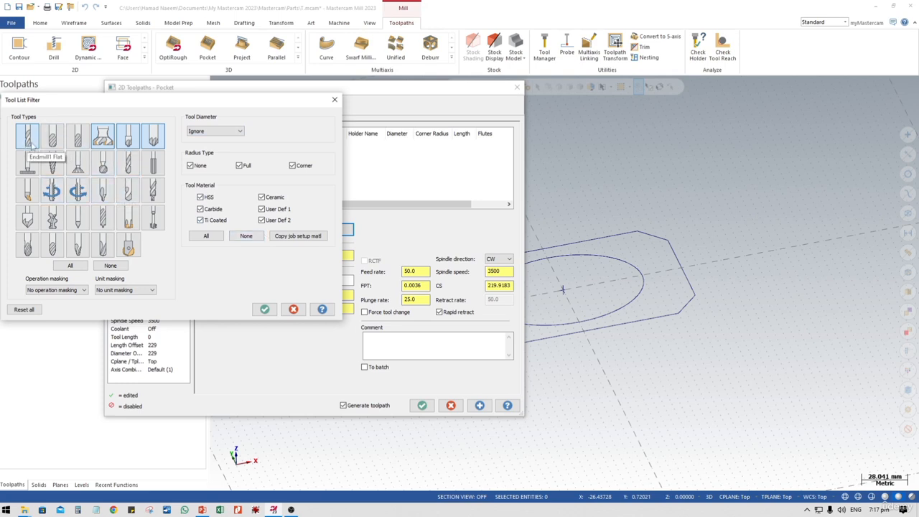
{"action": "left_click", "coordinate": [103, 136]}
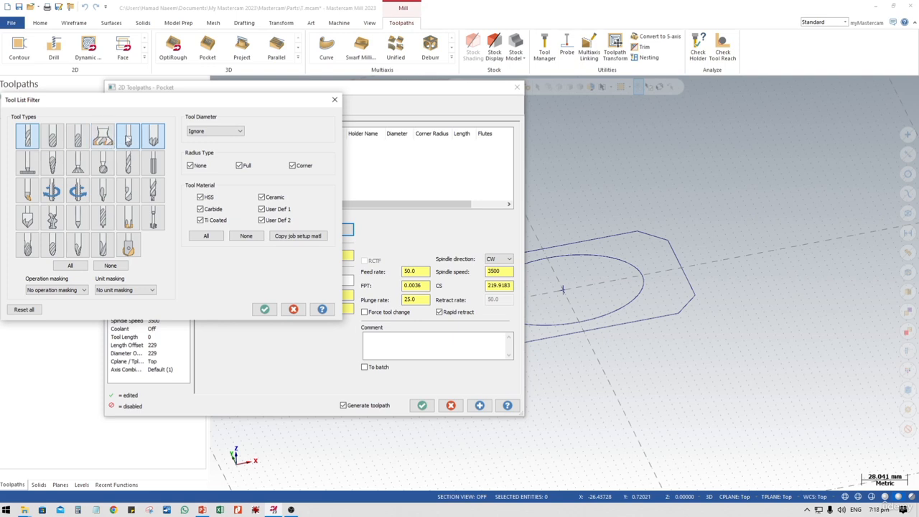
{"action": "left_click", "coordinate": [128, 137]}
{"action": "left_click", "coordinate": [153, 136]}
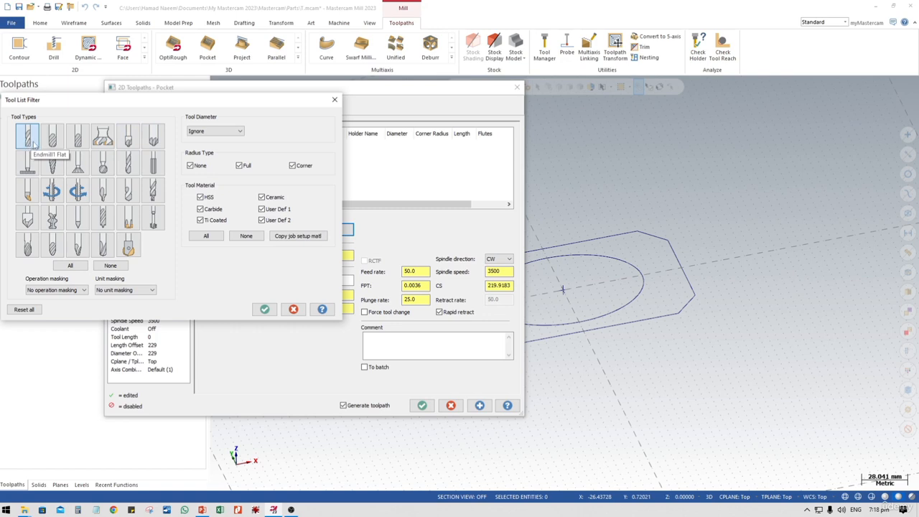
- Apply the flat endmill filter and choose FLAT END MILL - 5 from the tool library for the pocket
{"action": "left_click", "coordinate": [264, 308]}
{"action": "left_click", "coordinate": [231, 231]}
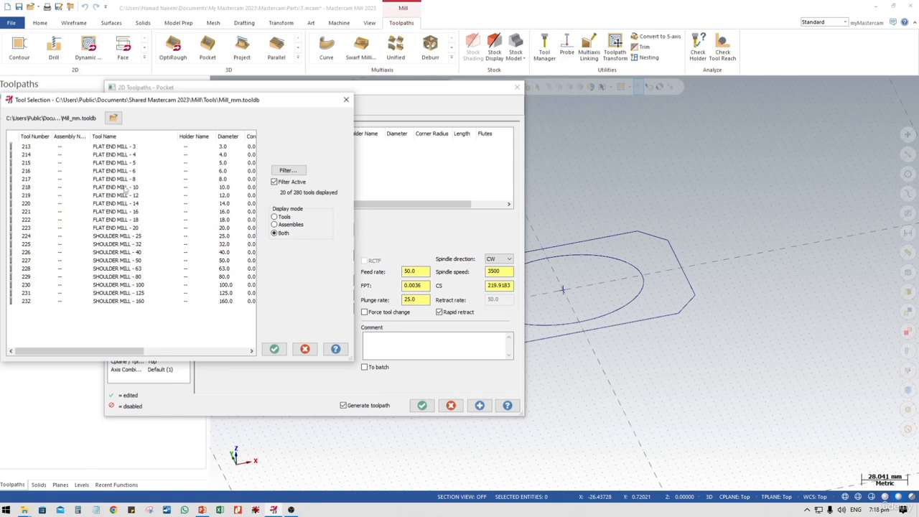
{"action": "left_click", "coordinate": [106, 164]}
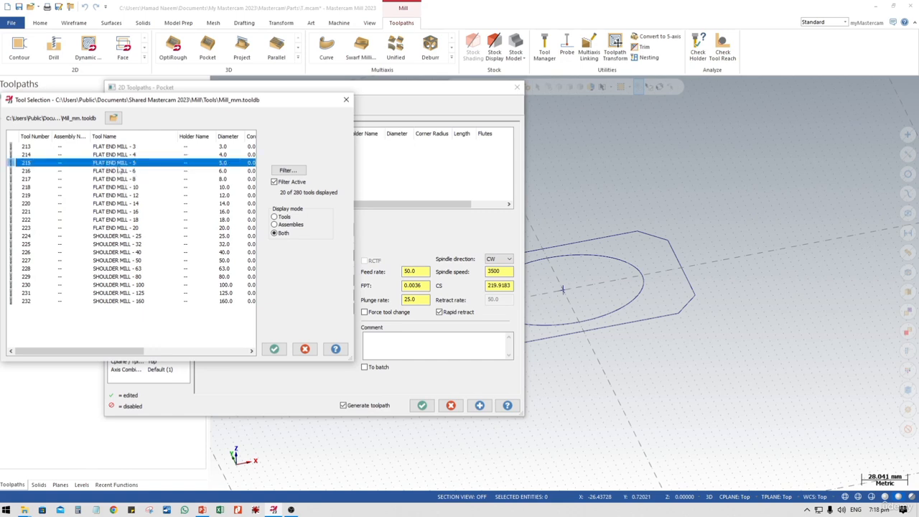
{"action": "left_click", "coordinate": [274, 349]}
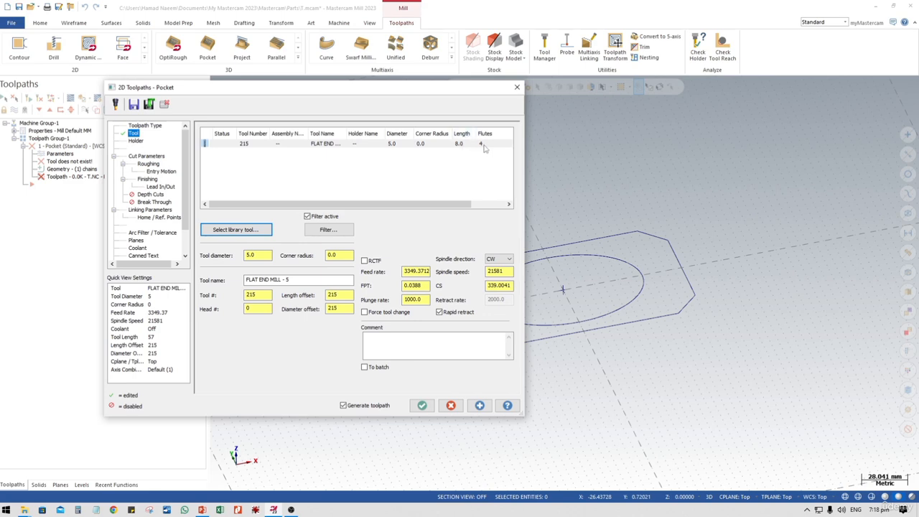
- Edit the flat end mill's geometry, setting its overall length to 50, and review the cutting and shoulder dimensions
{"action": "left_click_drag", "start_coordinate": [452, 204], "coordinate": [486, 205]}
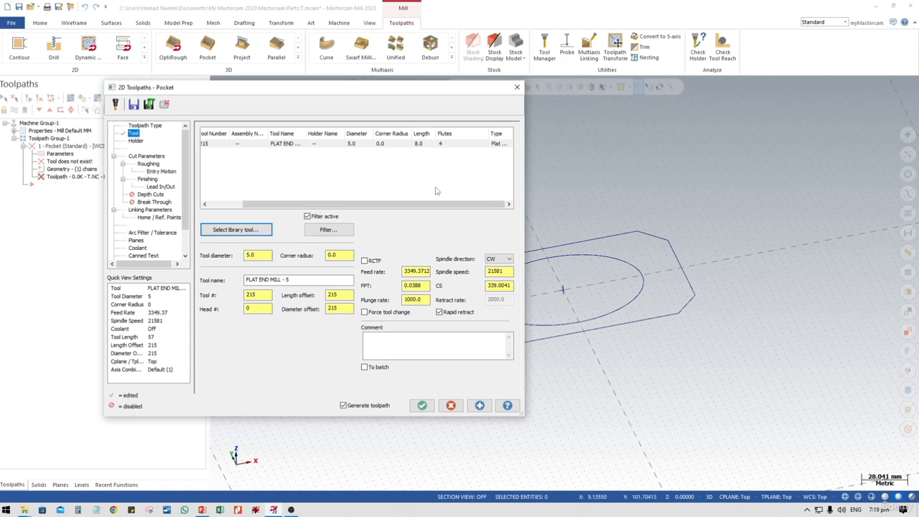
{"action": "left_click", "coordinate": [445, 144]}
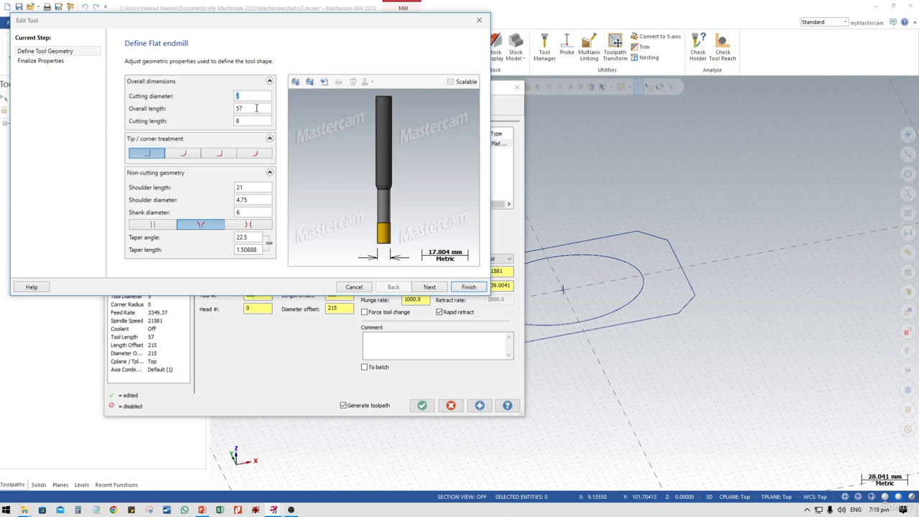
{"action": "left_click", "coordinate": [256, 107]}
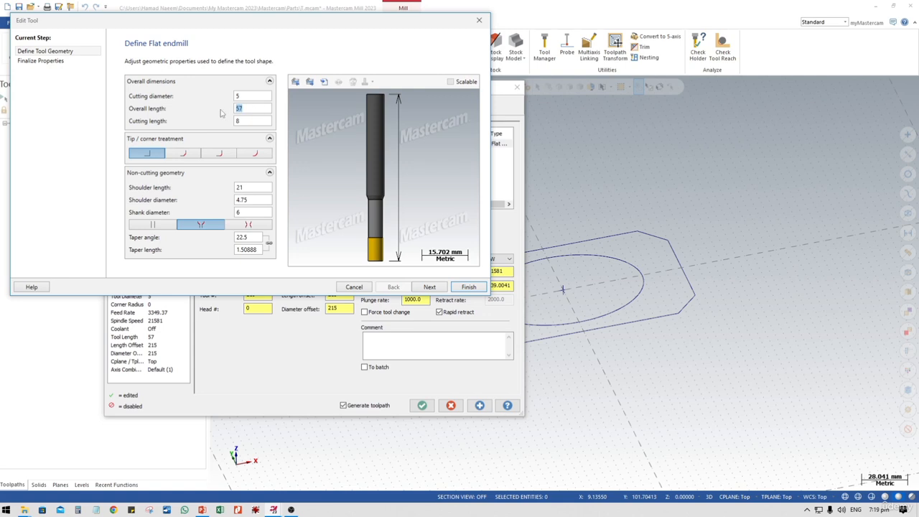
{"action": "type", "text": "50"}
{"action": "double_click", "coordinate": [238, 122]}
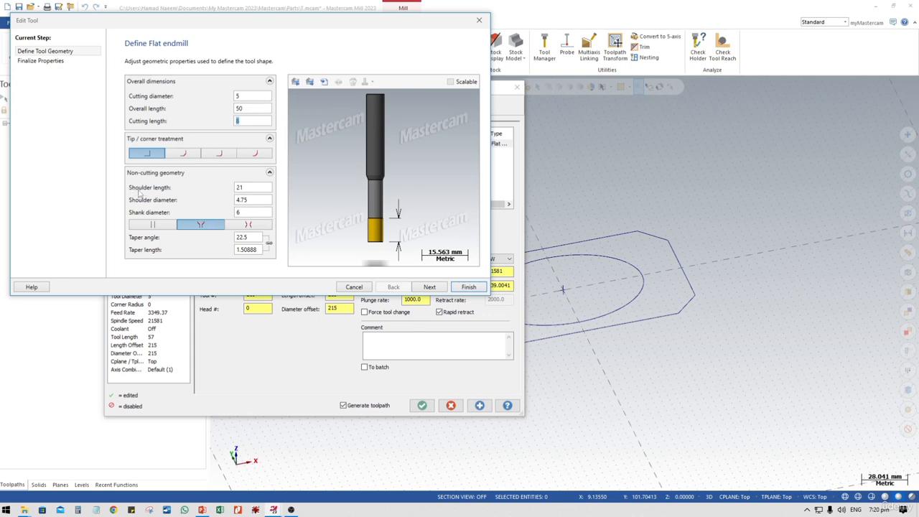
{"action": "key", "text": "Tab"}
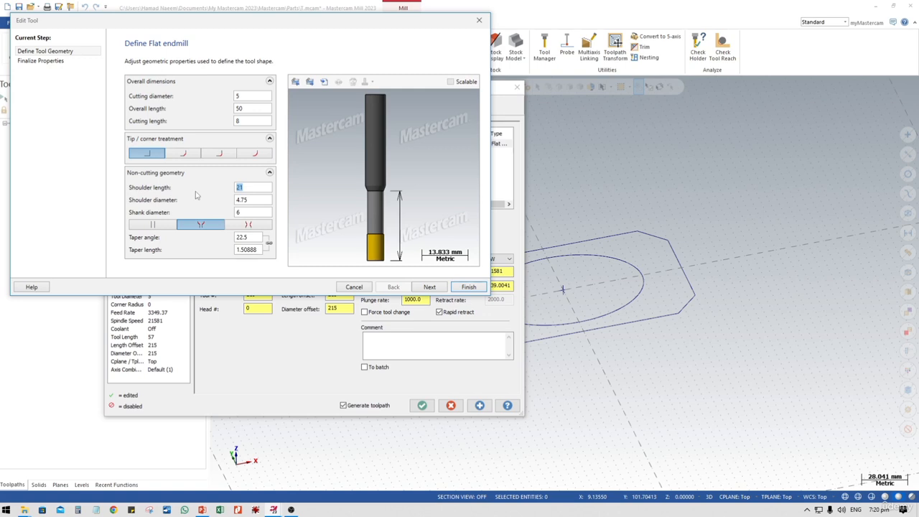
{"action": "key", "text": "Tab"}
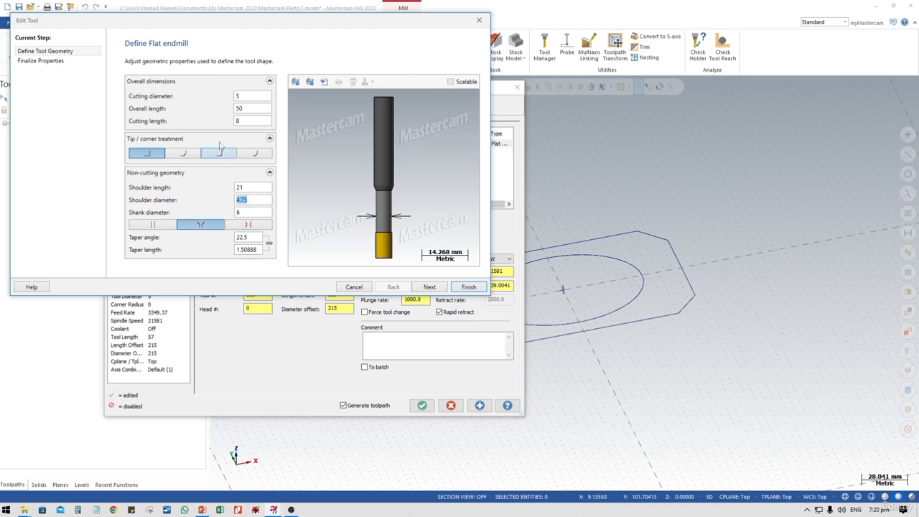
- Continue to the end mill's miscellaneous properties and set its tool number to 1
{"action": "left_click", "coordinate": [430, 286]}
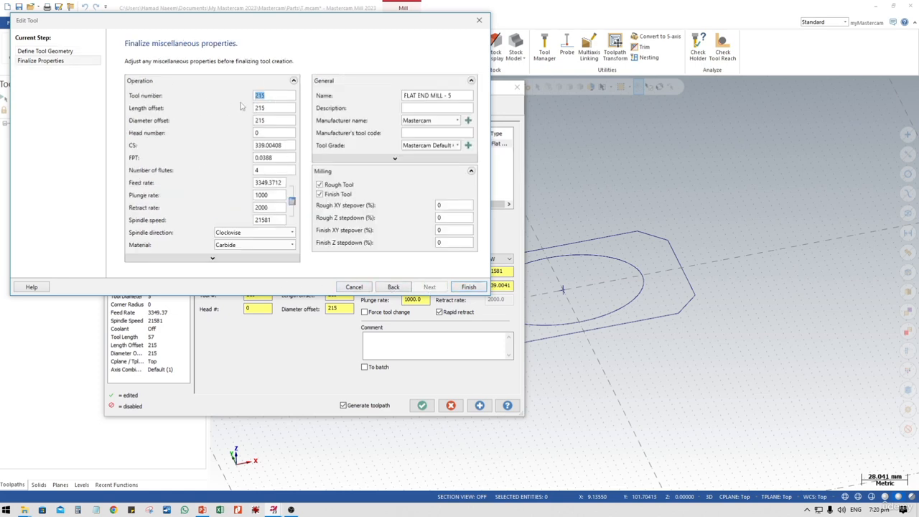
{"action": "left_click", "coordinate": [279, 95]}
{"action": "double_click", "coordinate": [267, 94]}
{"action": "type", "text": "1"}
{"action": "double_click", "coordinate": [273, 108]}
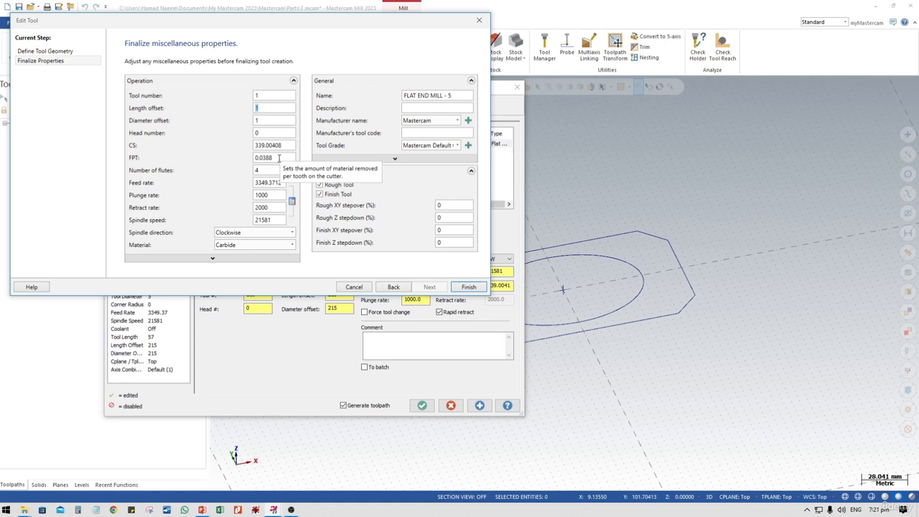
- Try flute counts of 6 and 8 for the end mill, and set the number back to 4
{"action": "double_click", "coordinate": [269, 170]}
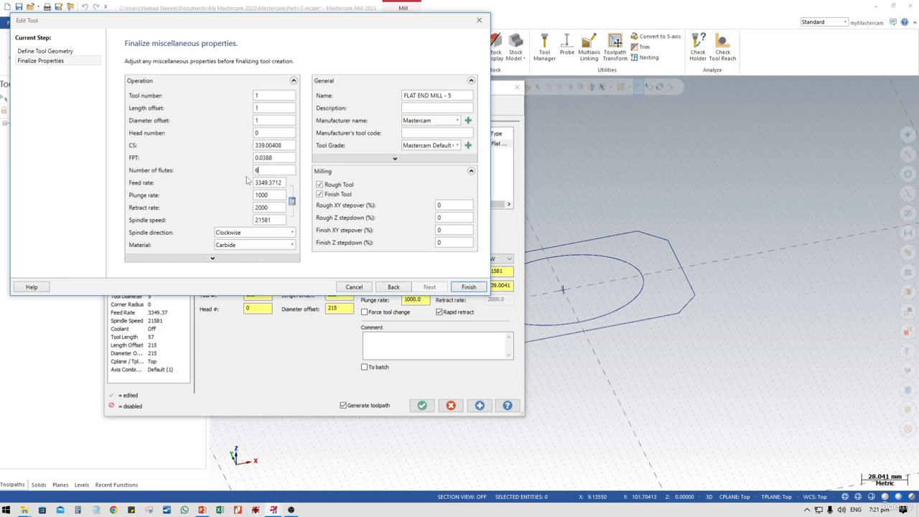
{"action": "double_click", "coordinate": [256, 170]}
{"action": "type", "text": "8"}
{"action": "double_click", "coordinate": [269, 170]}
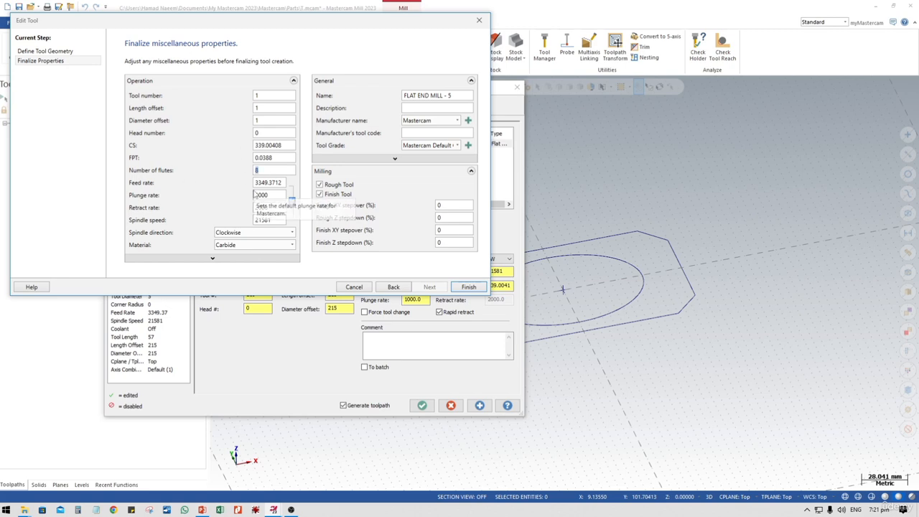
{"action": "type", "text": "4"}
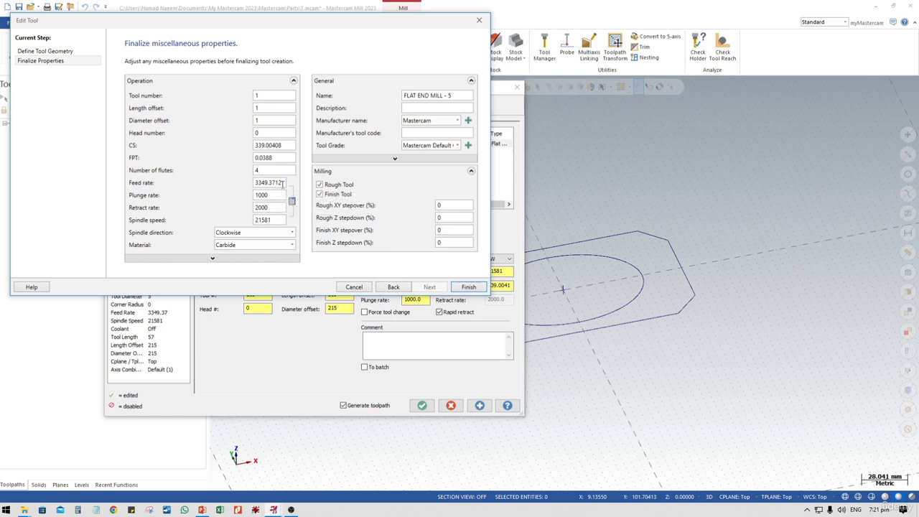
- Enter a feed rate of 1500 and recalculate the end mill's feeds and spindle speed
{"action": "left_click_drag", "start_coordinate": [282, 183], "coordinate": [236, 192]}
{"action": "type", "text": "1500"}
{"action": "key", "text": "Tab"}
{"action": "left_click", "coordinate": [292, 202]}
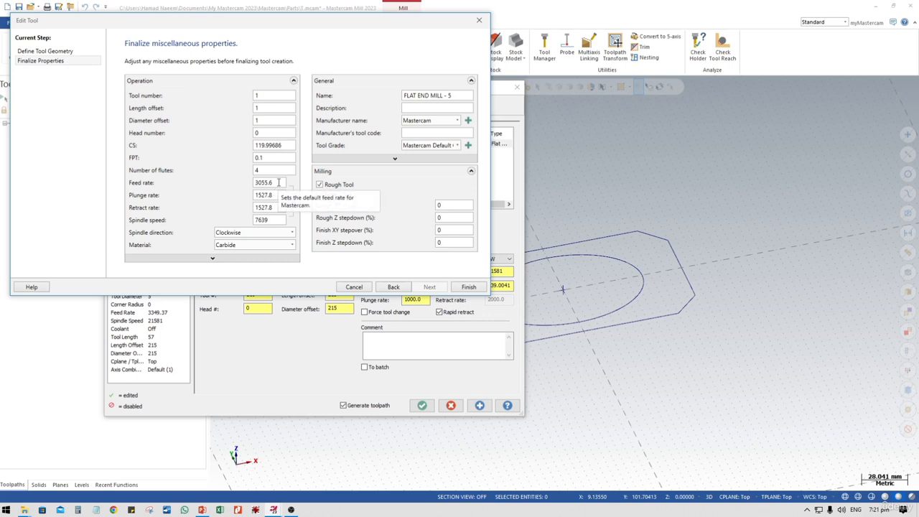
- Set the end mill's feed rate to 1500, plunge rate to 300 and retract rate to 3000
{"action": "double_click", "coordinate": [258, 171]}
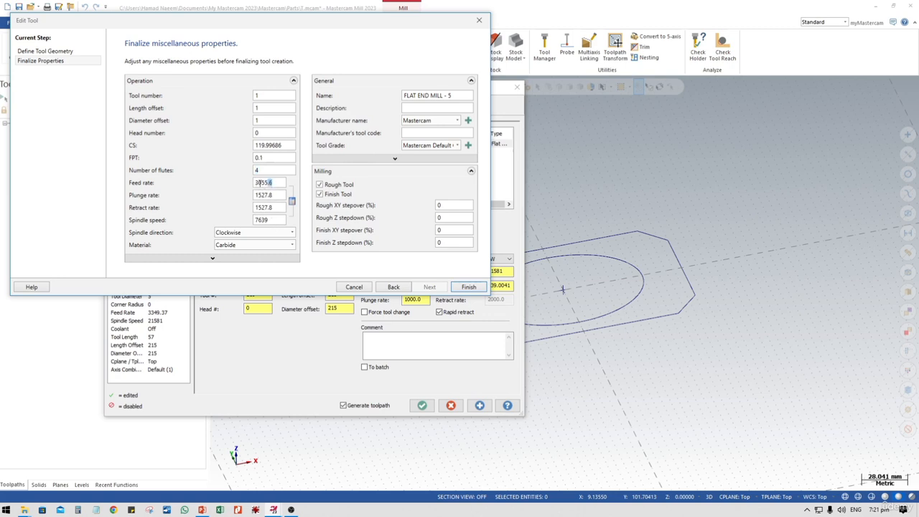
{"action": "double_click", "coordinate": [272, 183]}
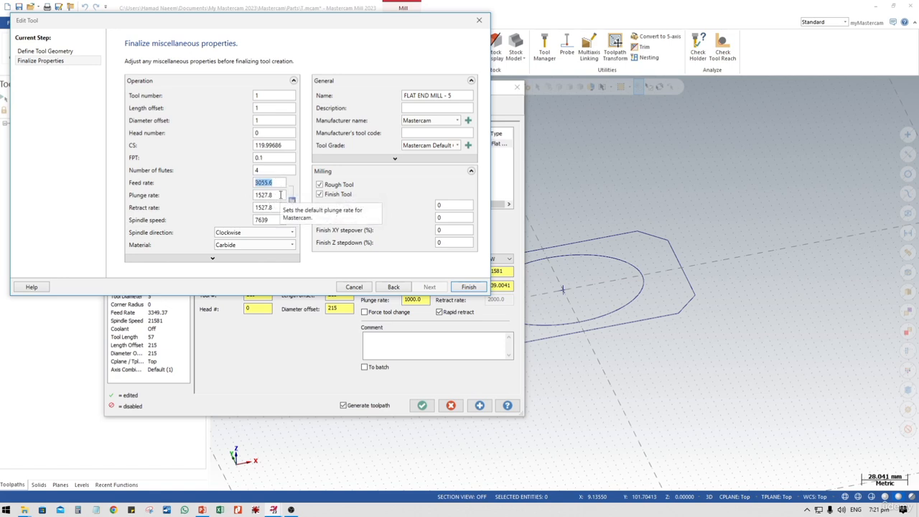
{"action": "double_click", "coordinate": [278, 195]}
{"action": "left_click", "coordinate": [278, 184]}
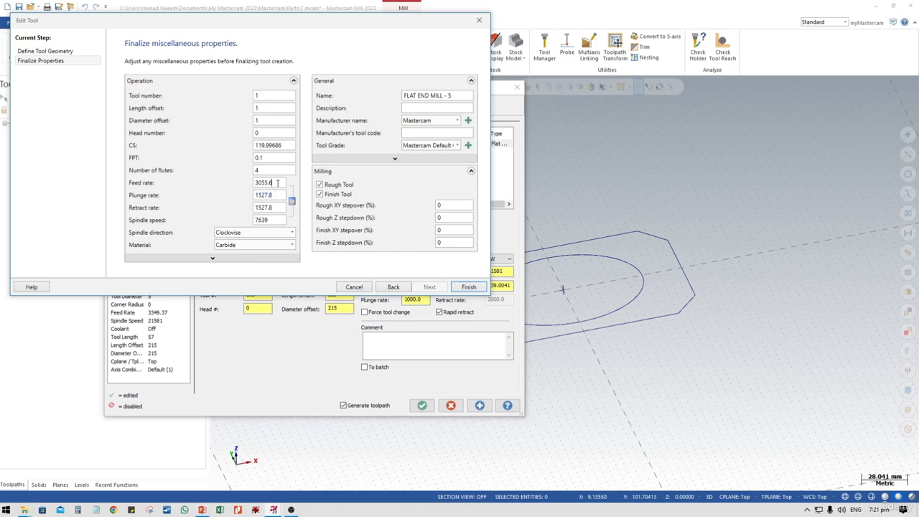
{"action": "left_click_drag", "start_coordinate": [284, 183], "coordinate": [231, 192]}
{"action": "type", "text": "1500"}
{"action": "left_click_drag", "start_coordinate": [282, 195], "coordinate": [216, 203]}
{"action": "type", "text": "300"}
{"action": "left_click_drag", "start_coordinate": [266, 208], "coordinate": [212, 213]}
{"action": "type", "text": "300"}
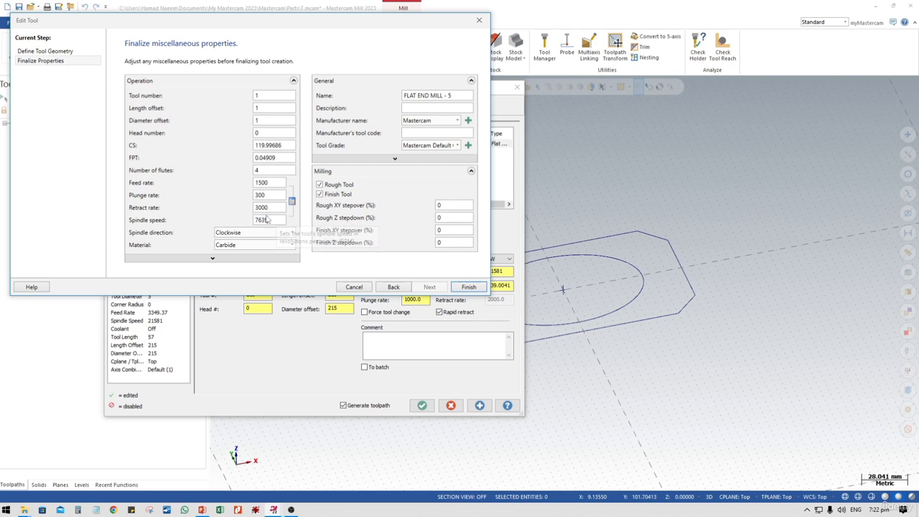
- Set the end mill's spindle speed to 6000, keeping Carbide as the material and Clockwise as the spindle direction
{"action": "left_click_drag", "start_coordinate": [268, 220], "coordinate": [229, 216]}
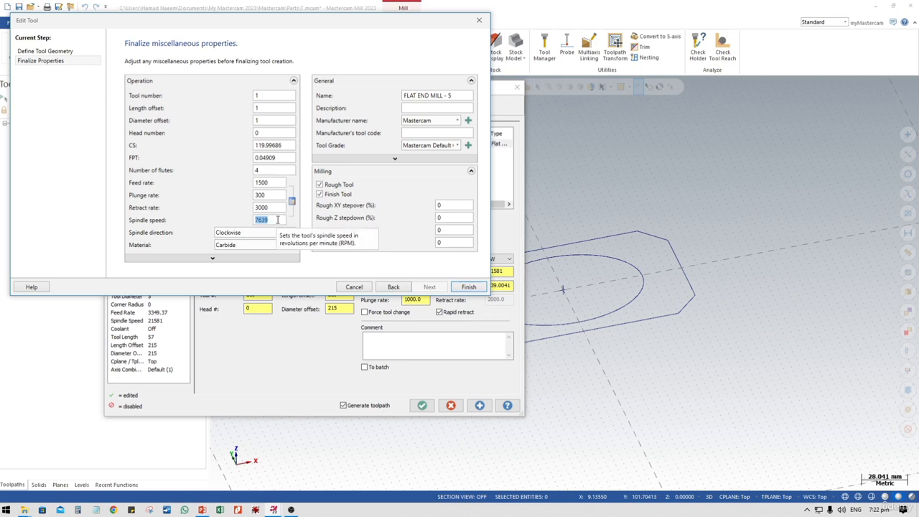
{"action": "type", "text": "6000"}
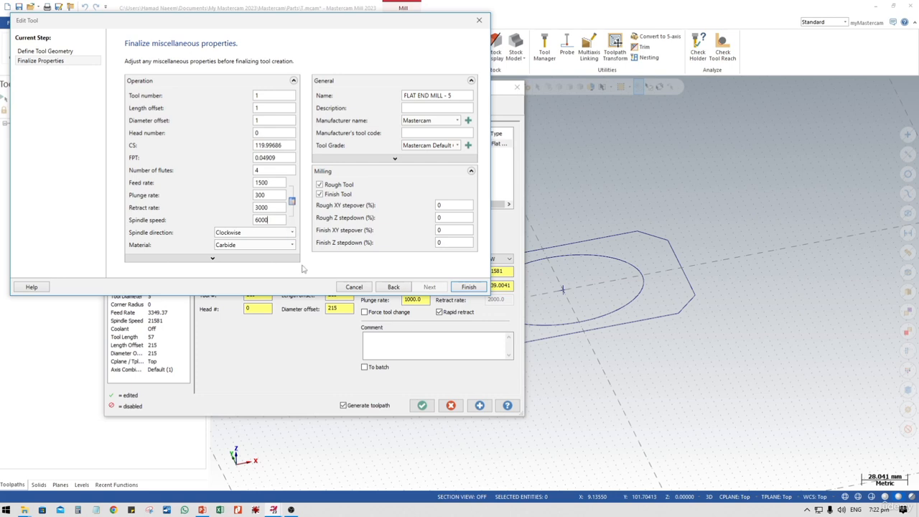
{"action": "left_click", "coordinate": [230, 246]}
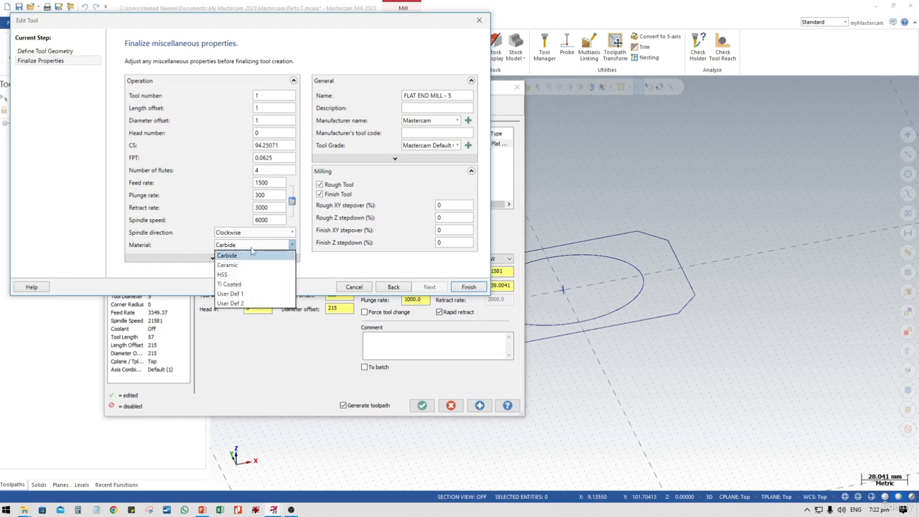
{"action": "left_click", "coordinate": [227, 256]}
{"action": "left_click", "coordinate": [263, 233]}
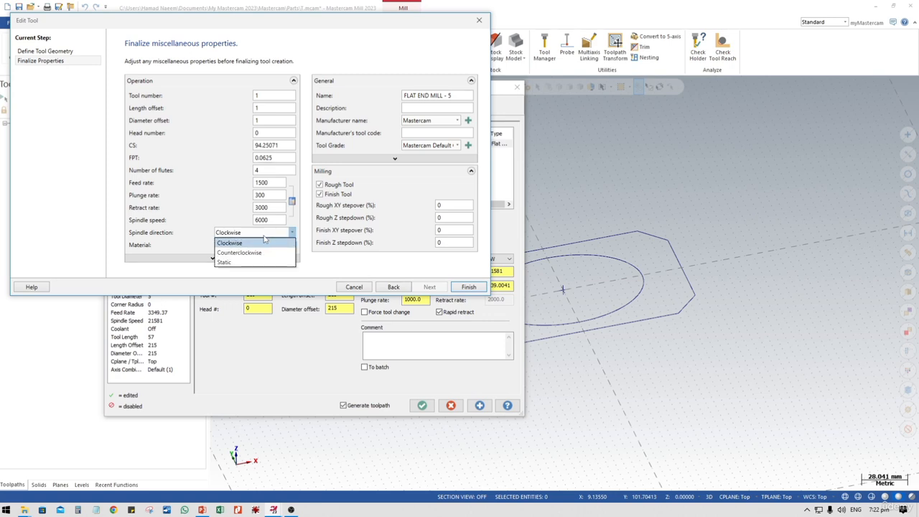
{"action": "left_click", "coordinate": [237, 245]}
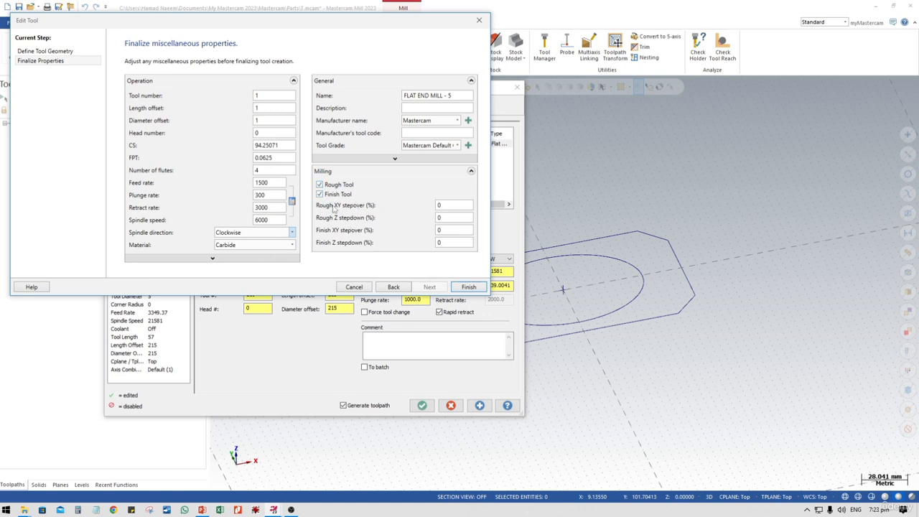
- Clear the end mill's rough XY stepover entry and finish editing the tool
{"action": "left_click", "coordinate": [453, 206]}
{"action": "double_click", "coordinate": [466, 205]}
{"action": "key", "text": "BackSpace"}
{"action": "left_click", "coordinate": [468, 287]}
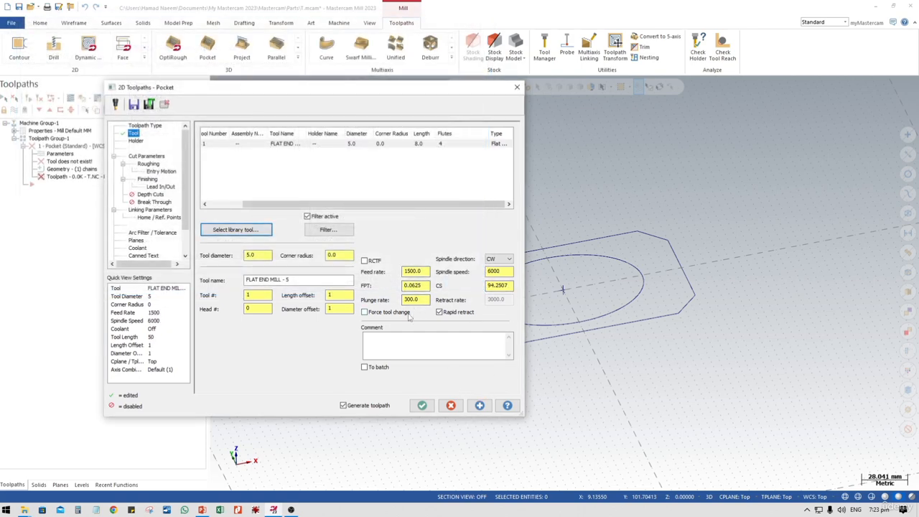
- Go to the pocket toolpath's holder settings and try several B2C3 and B2C4 series holders, including B2C4-0011 and B2C4-0020
{"action": "left_click", "coordinate": [132, 143]}
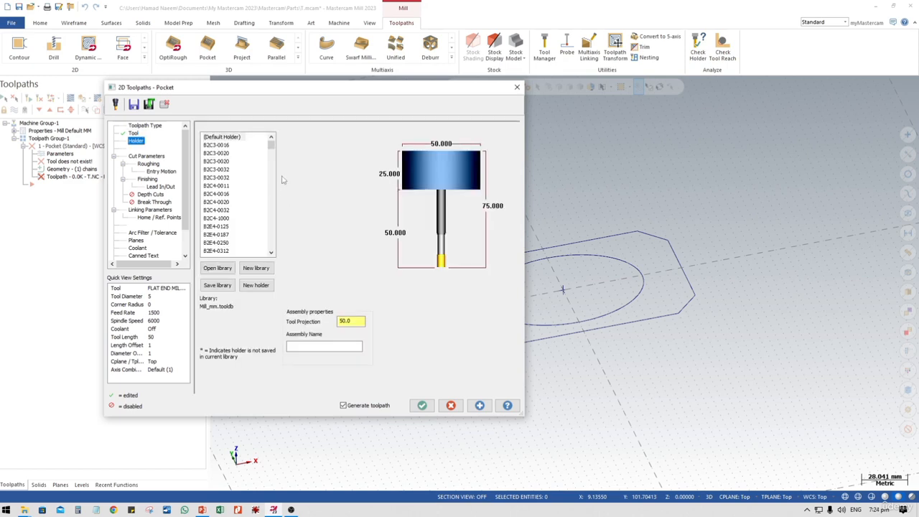
{"action": "left_click", "coordinate": [217, 153]}
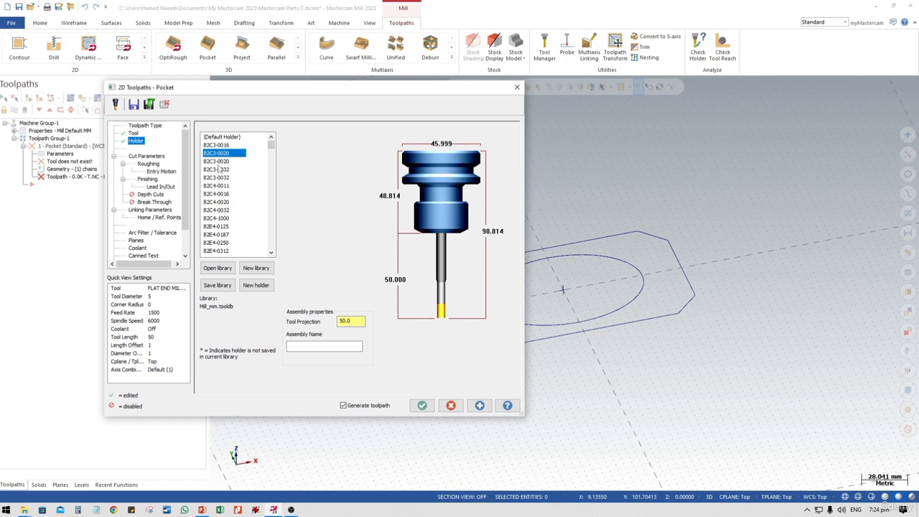
{"action": "left_click", "coordinate": [219, 169]}
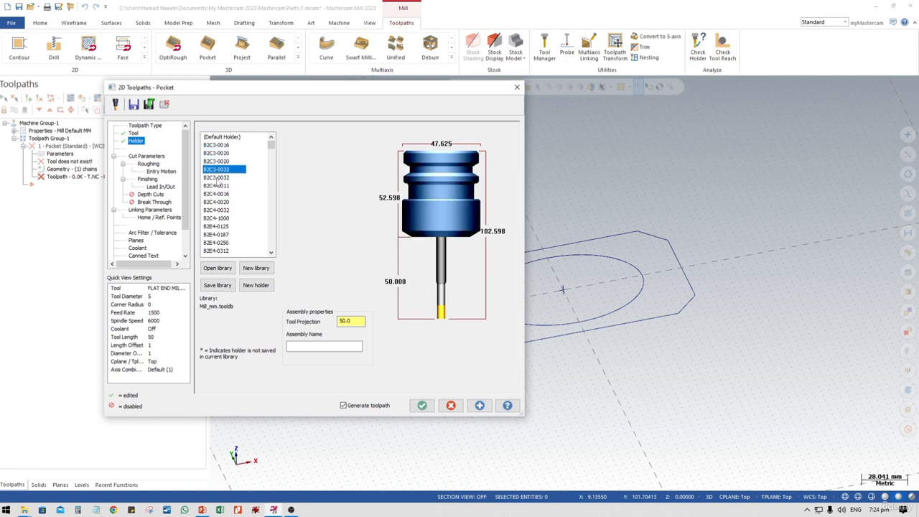
{"action": "left_click", "coordinate": [217, 178]}
{"action": "left_click", "coordinate": [216, 186]}
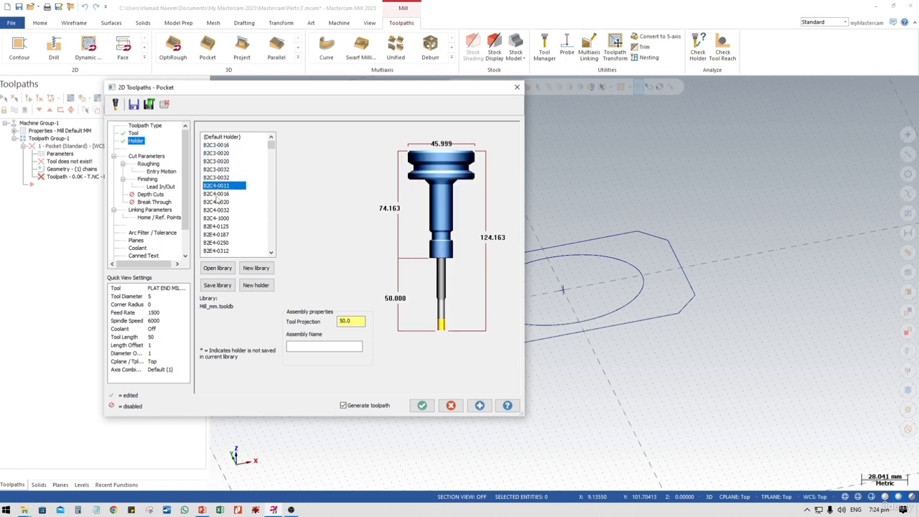
{"action": "left_click", "coordinate": [216, 194]}
{"action": "left_click", "coordinate": [218, 186]}
{"action": "left_click", "coordinate": [216, 194]}
{"action": "left_click", "coordinate": [216, 202]}
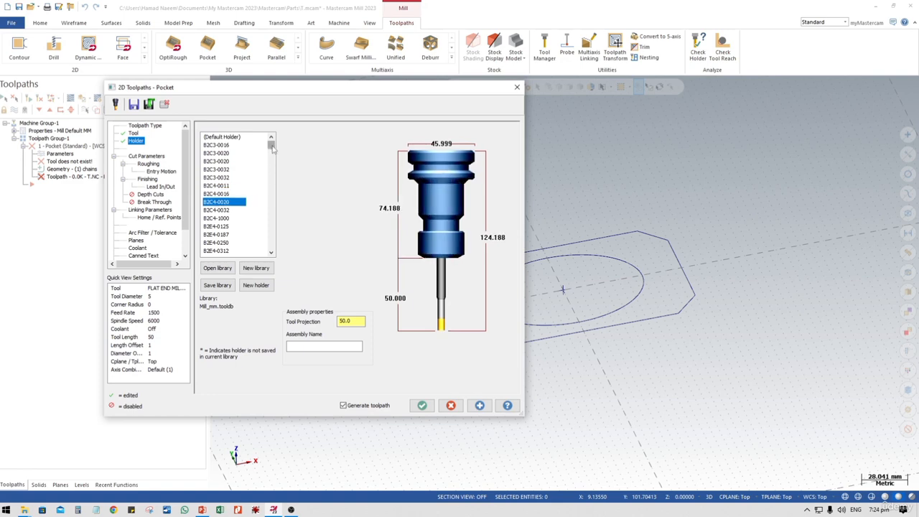
- Try several HSK63ATT series holders for the end mill, including HSK63ATT125472 and HSK63ATT100453
{"action": "left_click_drag", "start_coordinate": [273, 147], "coordinate": [266, 257]}
{"action": "left_click", "coordinate": [223, 249]}
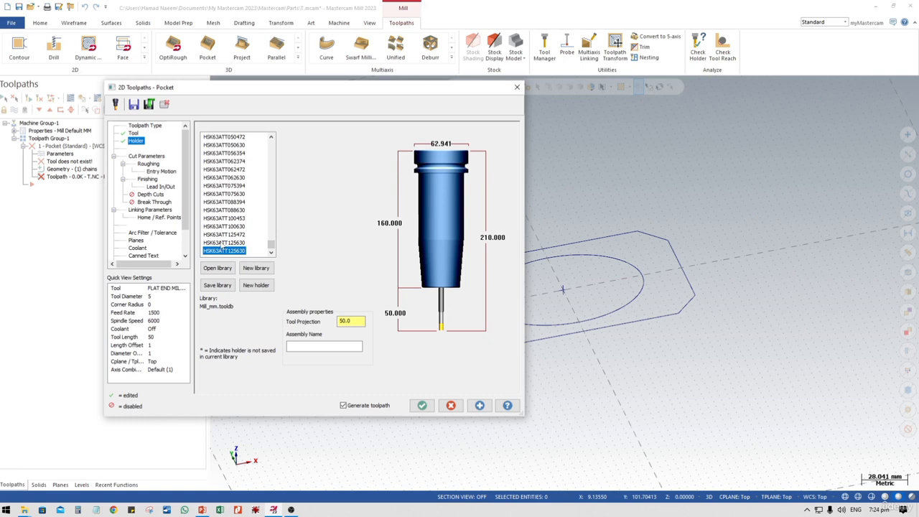
{"action": "left_click", "coordinate": [222, 234]}
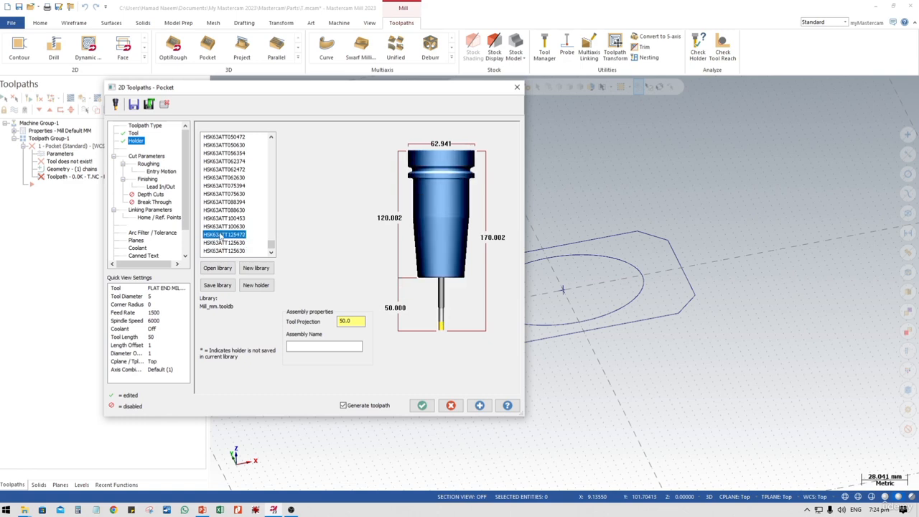
{"action": "left_click", "coordinate": [224, 226]}
{"action": "left_click", "coordinate": [228, 218]}
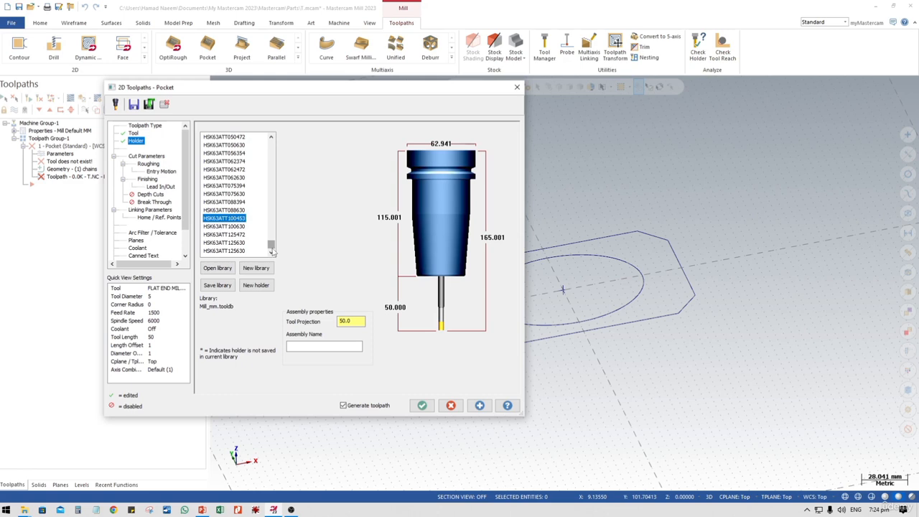
- Try holders from the H4C3, H3E4 and C6 series, including C6Y5-M025 and C6M4-0005
{"action": "left_click_drag", "start_coordinate": [272, 250], "coordinate": [273, 218]}
{"action": "left_click", "coordinate": [214, 245]}
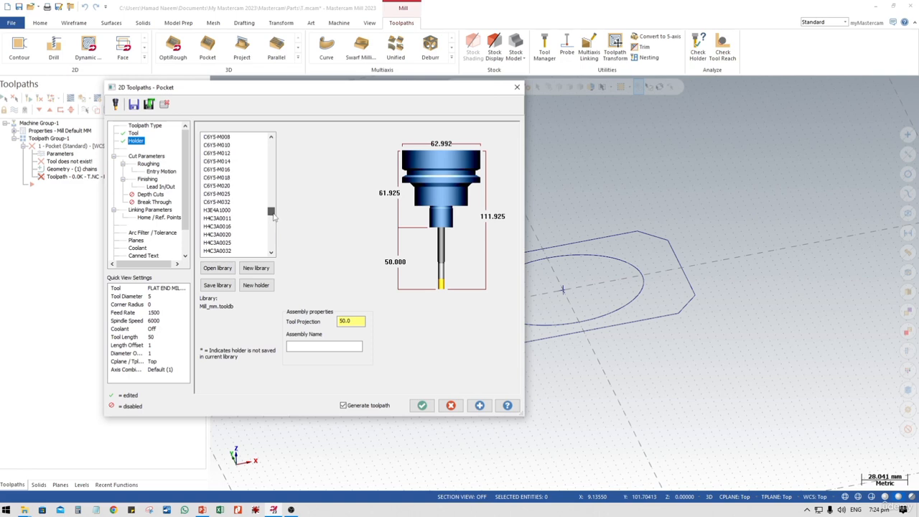
{"action": "left_click", "coordinate": [218, 218]}
{"action": "left_click", "coordinate": [218, 210]}
{"action": "left_click", "coordinate": [217, 194]}
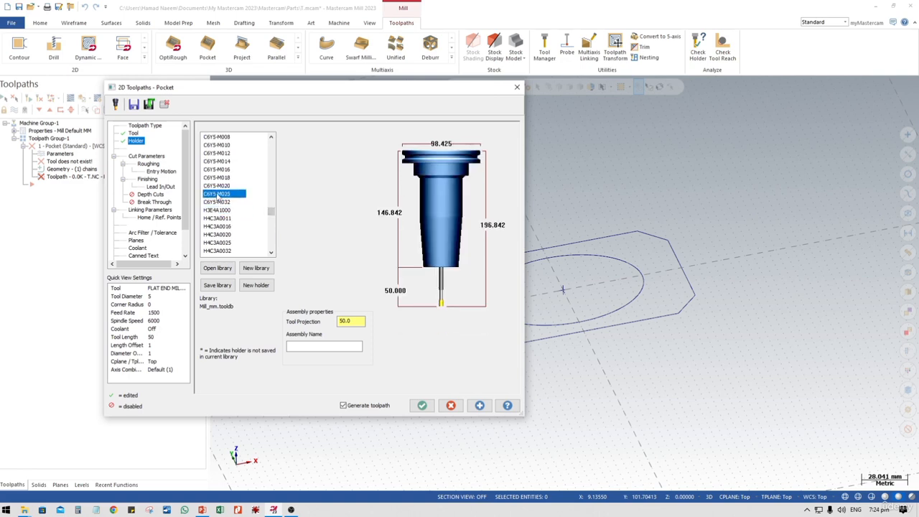
{"action": "left_click_drag", "start_coordinate": [273, 211], "coordinate": [272, 208]}
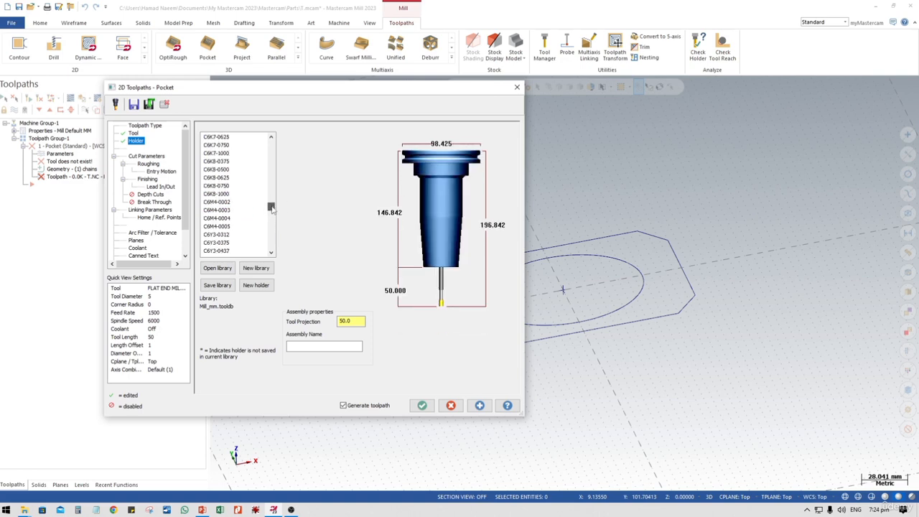
{"action": "left_click", "coordinate": [259, 226]}
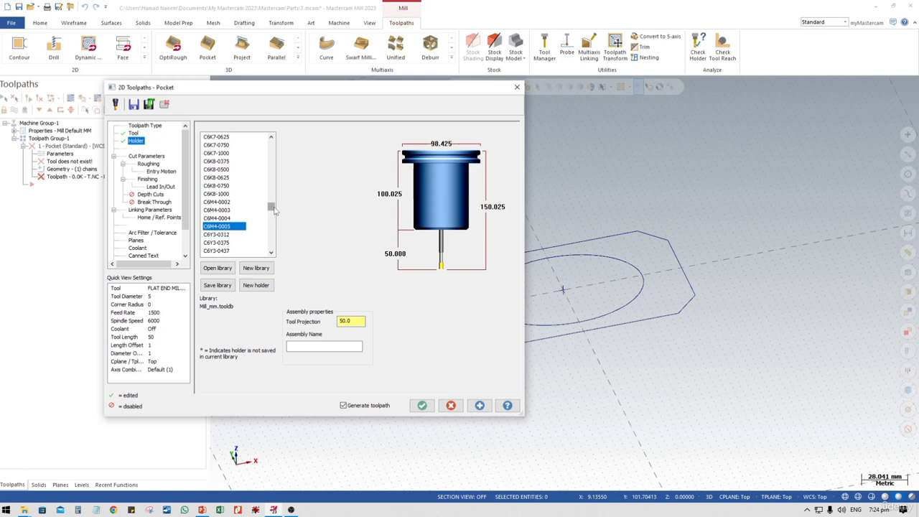
- Try several B6 series holders for the end mill, including B6E5-1250 and B6E4-1250
{"action": "left_click_drag", "start_coordinate": [274, 209], "coordinate": [272, 173]}
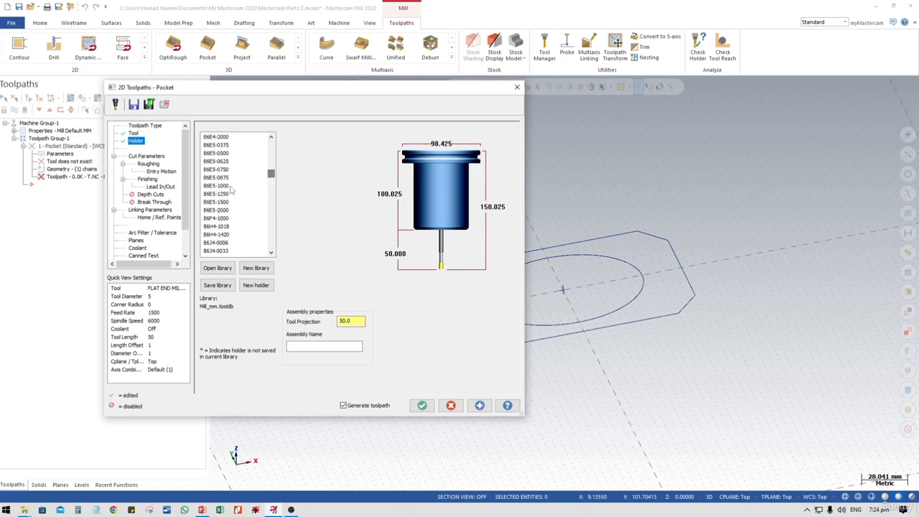
{"action": "left_click", "coordinate": [226, 229]}
{"action": "left_click", "coordinate": [223, 213]}
{"action": "left_click", "coordinate": [220, 194]}
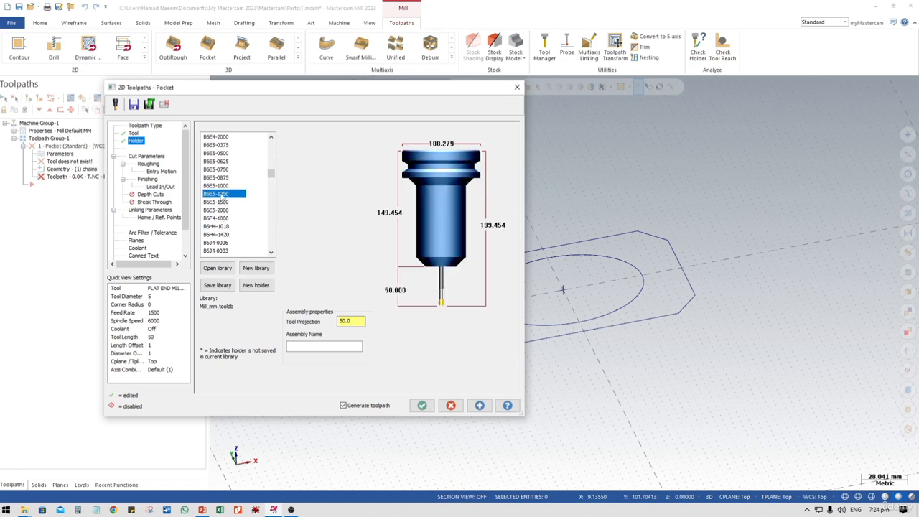
{"action": "left_click", "coordinate": [220, 179]}
{"action": "scroll", "coordinate": [217, 177], "scroll_direction": "up", "scroll_amount": 3}
{"action": "left_click", "coordinate": [209, 196]}
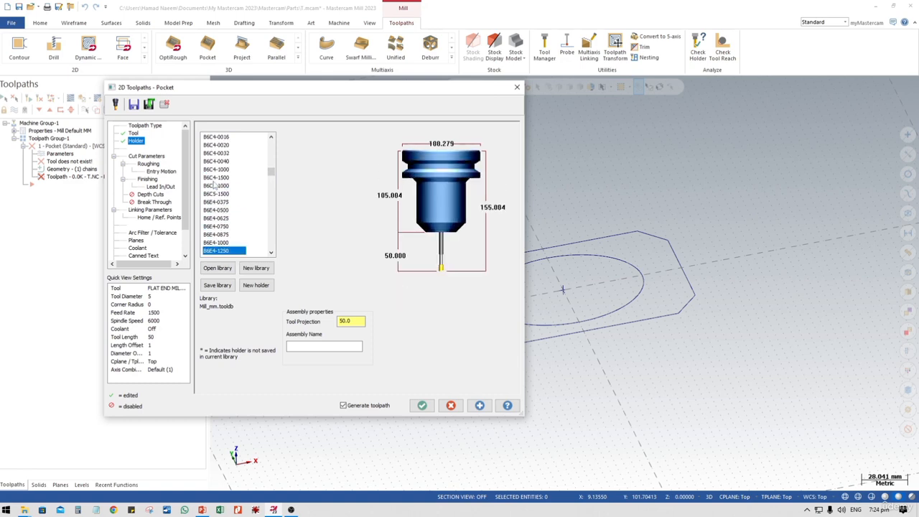
- Compare the default holder with B2C3-0016 and assign B2C3-0016 to the end mill
{"action": "scroll", "coordinate": [214, 187], "scroll_direction": "up", "scroll_amount": 3}
{"action": "scroll", "coordinate": [214, 185], "scroll_direction": "up", "scroll_amount": 8}
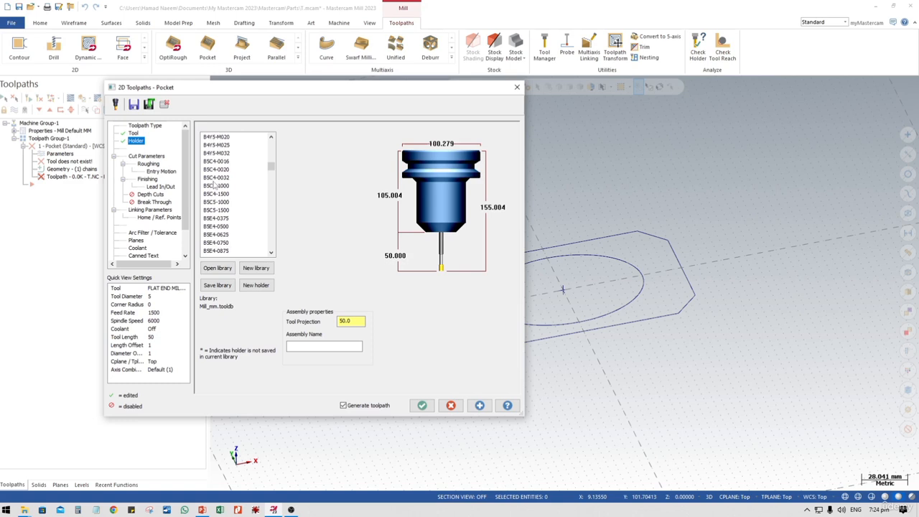
{"action": "scroll", "coordinate": [214, 184], "scroll_direction": "up", "scroll_amount": 10}
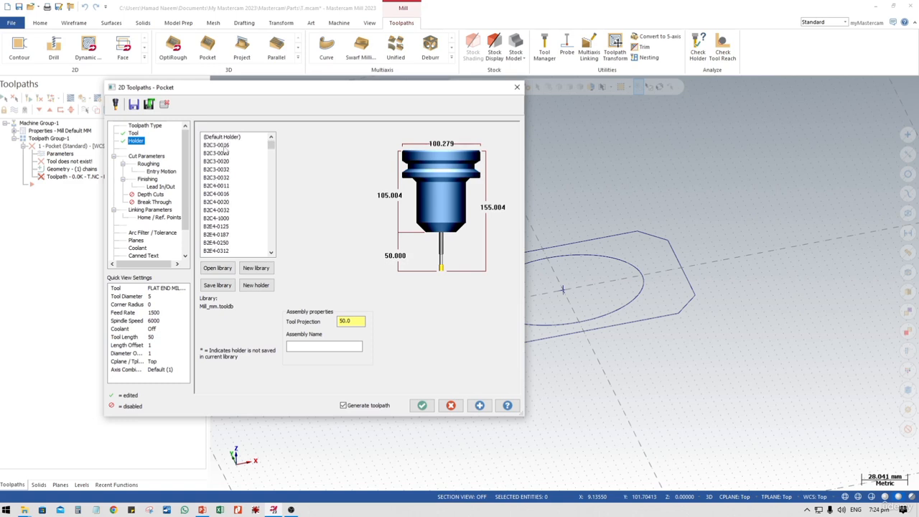
{"action": "left_click", "coordinate": [218, 137]}
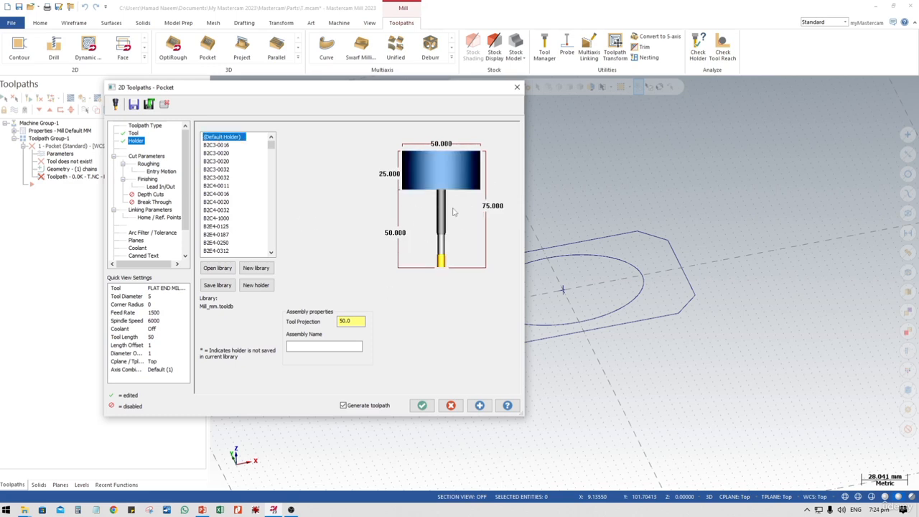
{"action": "left_click", "coordinate": [222, 146]}
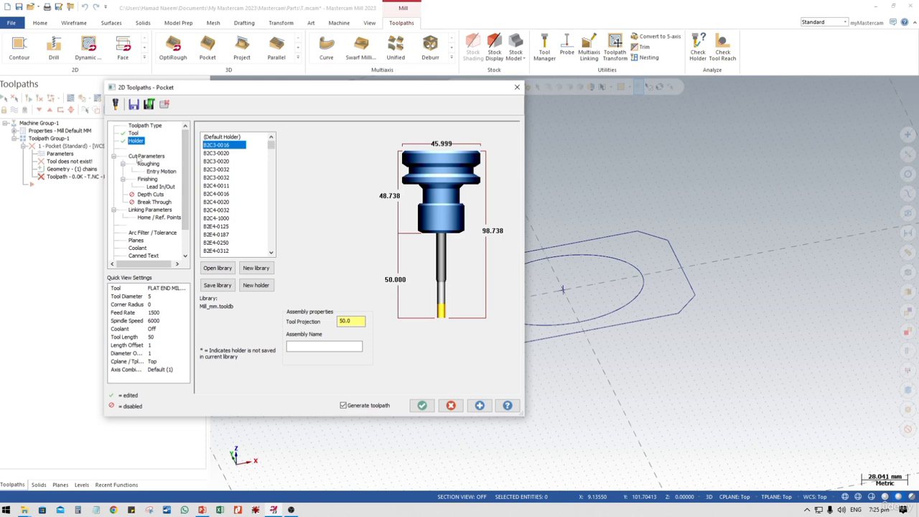
- In the cut parameters, try the Facing, Island facing, Remachining and Open pocket types and Conventional direction, restoring Standard and Climb
{"action": "left_click", "coordinate": [155, 157]}
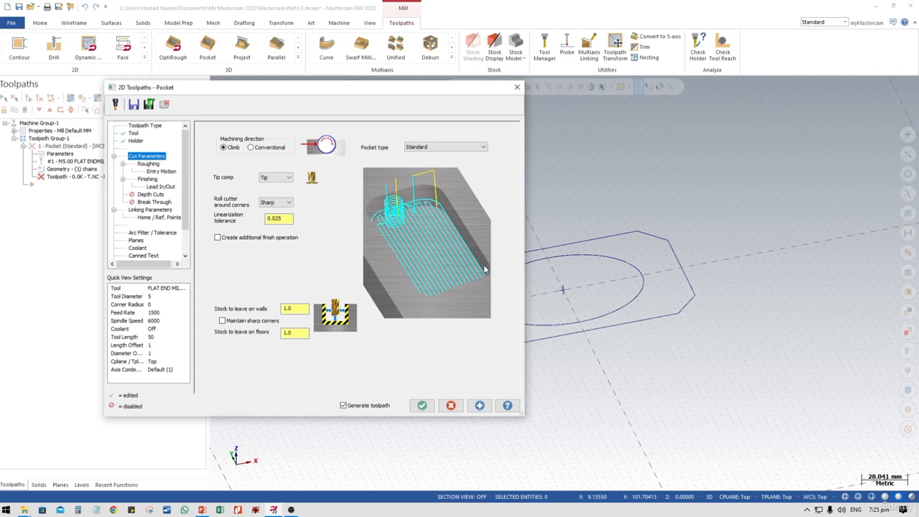
{"action": "left_click", "coordinate": [422, 149]}
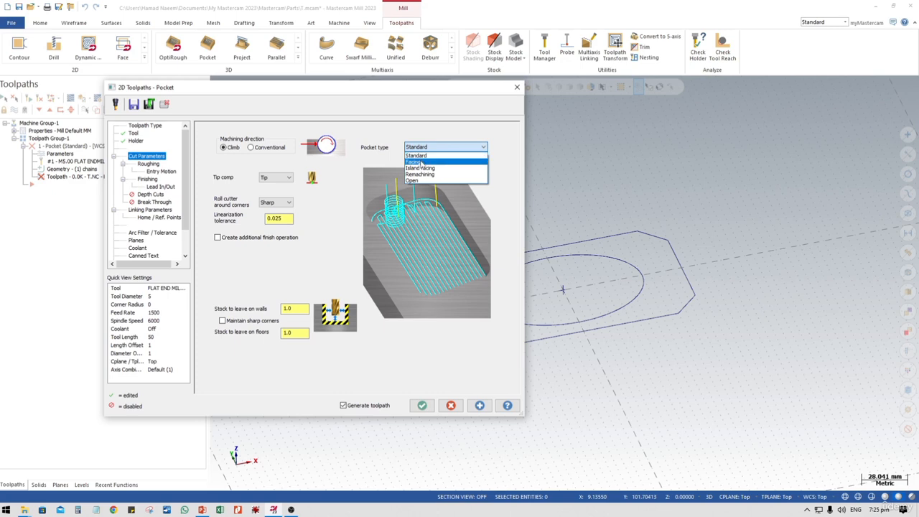
{"action": "left_click", "coordinate": [421, 162]}
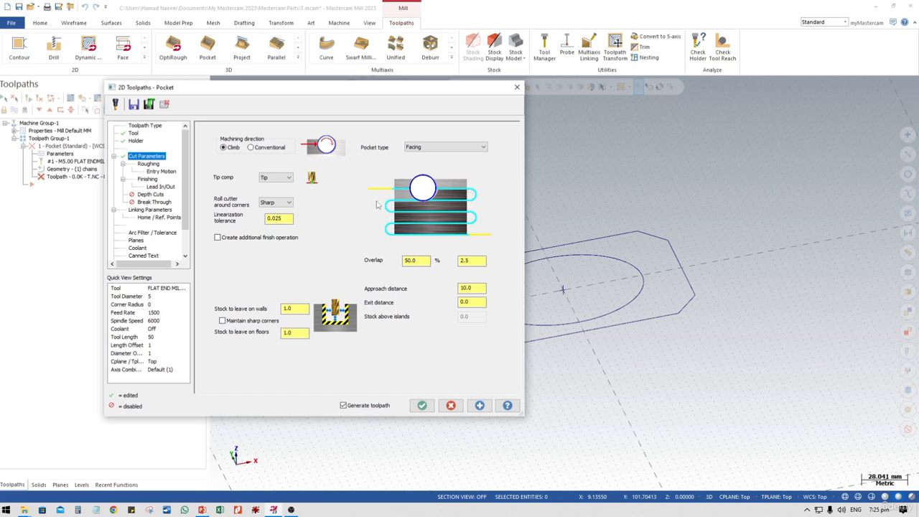
{"action": "left_click", "coordinate": [433, 148]}
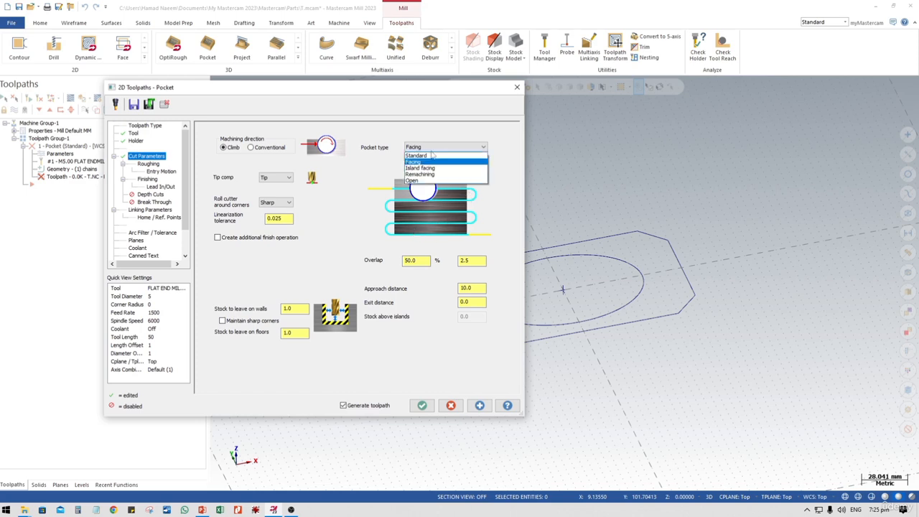
{"action": "left_click", "coordinate": [427, 168]}
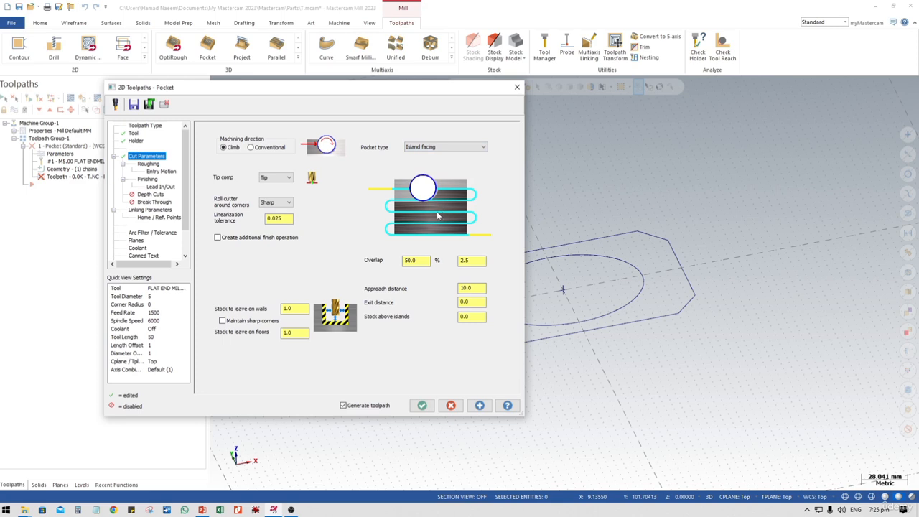
{"action": "left_click", "coordinate": [416, 148]}
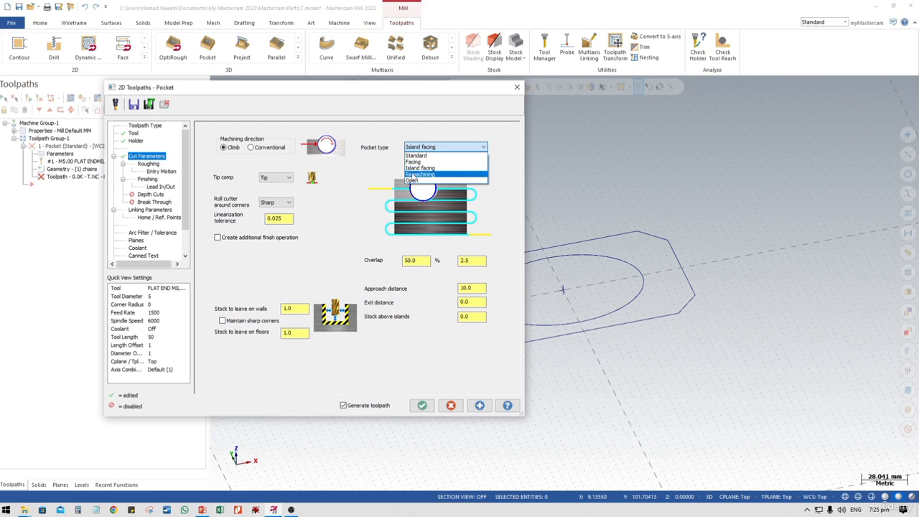
{"action": "left_click", "coordinate": [415, 174]}
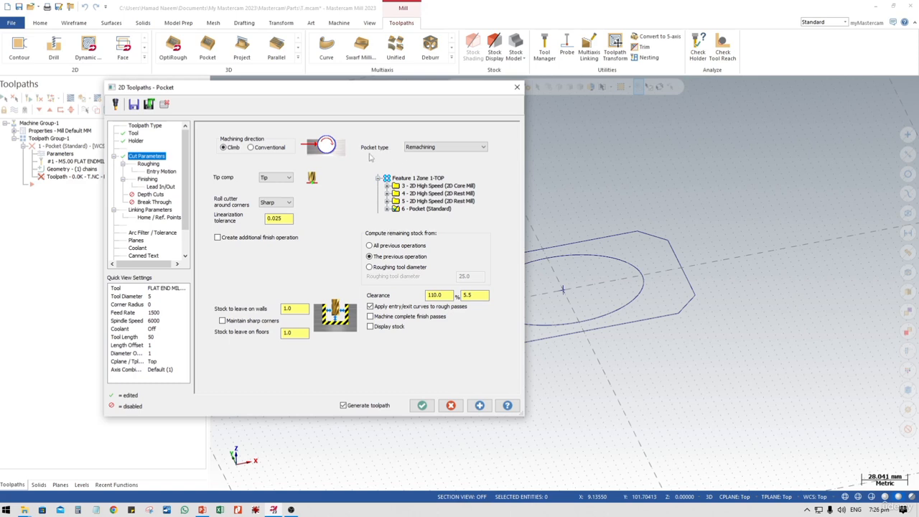
{"action": "left_click", "coordinate": [411, 150]}
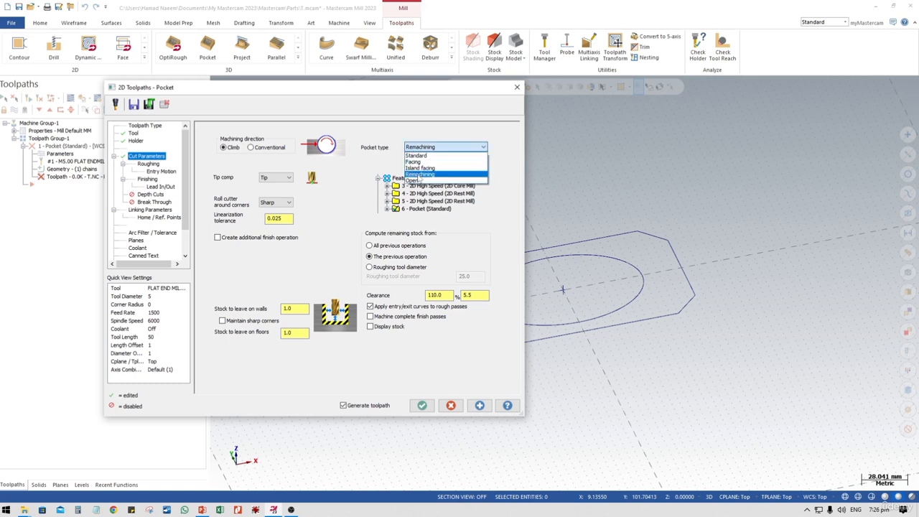
{"action": "left_click", "coordinate": [412, 181]}
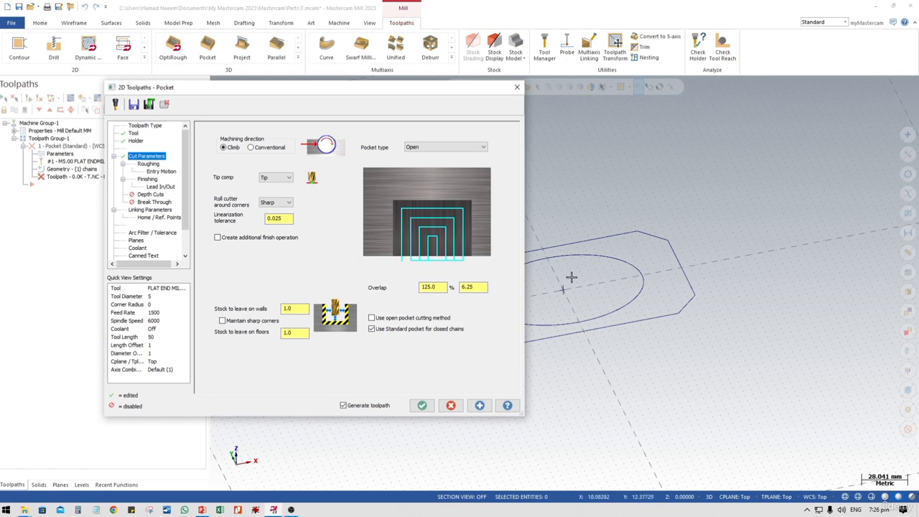
{"action": "left_click", "coordinate": [428, 148]}
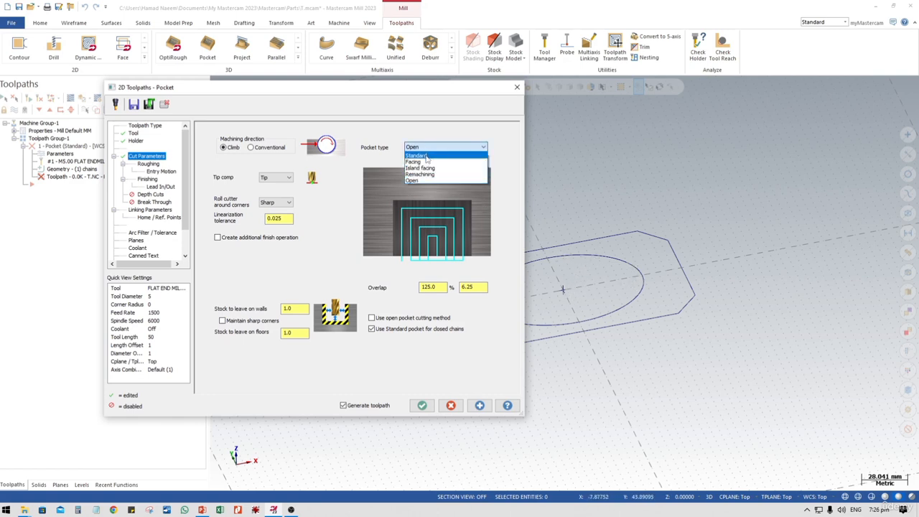
{"action": "left_click", "coordinate": [429, 156]}
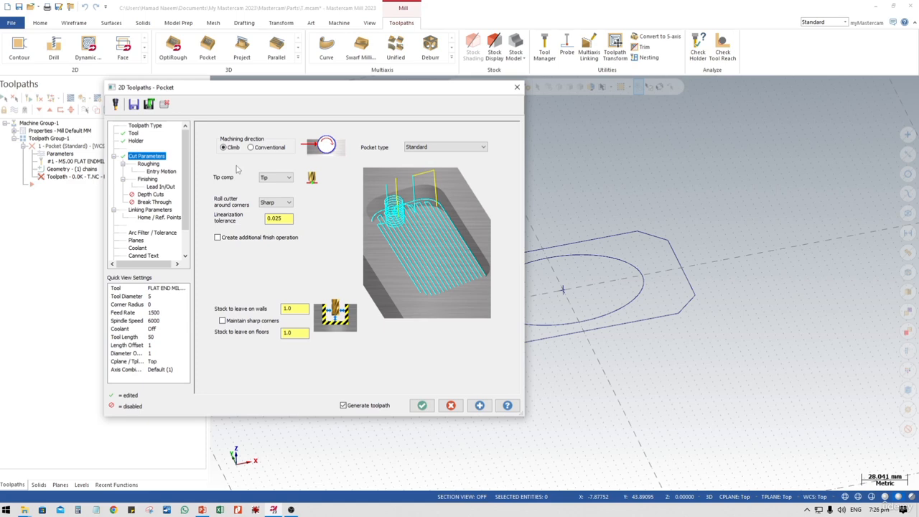
{"action": "left_click", "coordinate": [254, 149]}
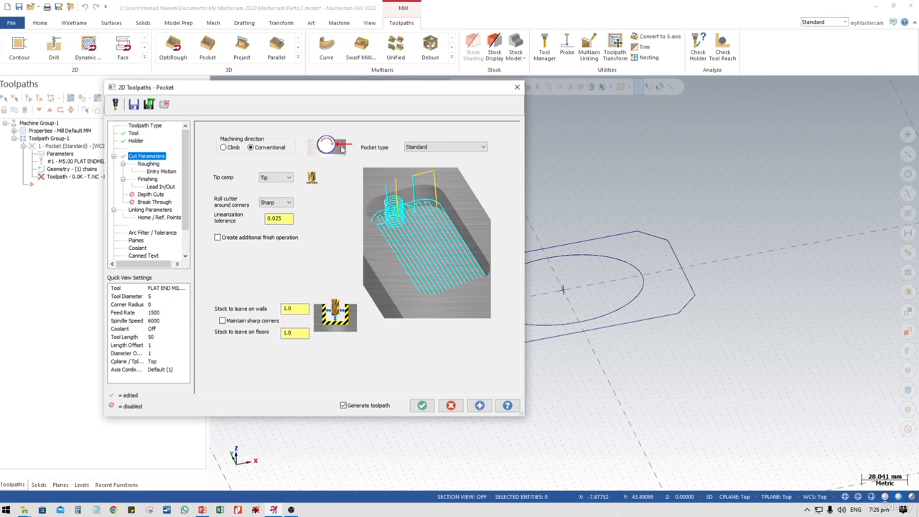
{"action": "left_click", "coordinate": [225, 148]}
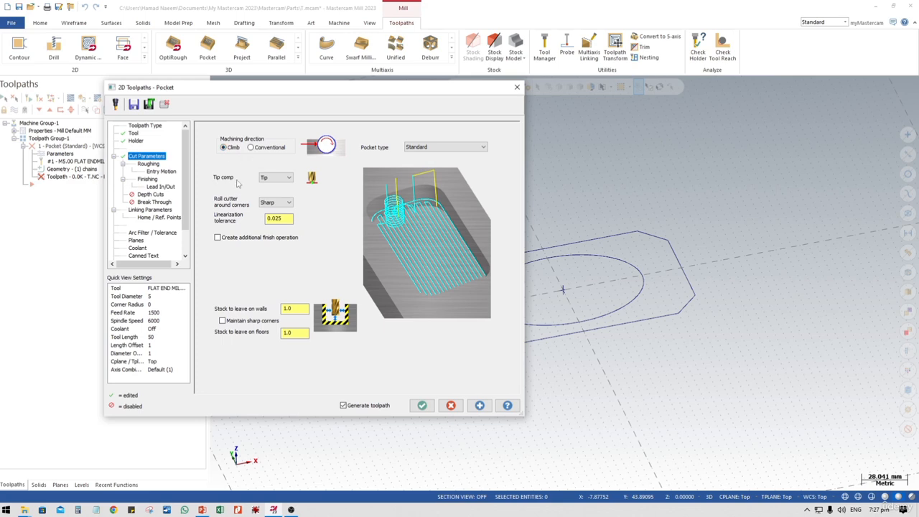
- Compare Center with Tip for the tip compensation, restoring Tip, and keep Sharp for rolling the cutter around corners
{"action": "left_click", "coordinate": [282, 180]}
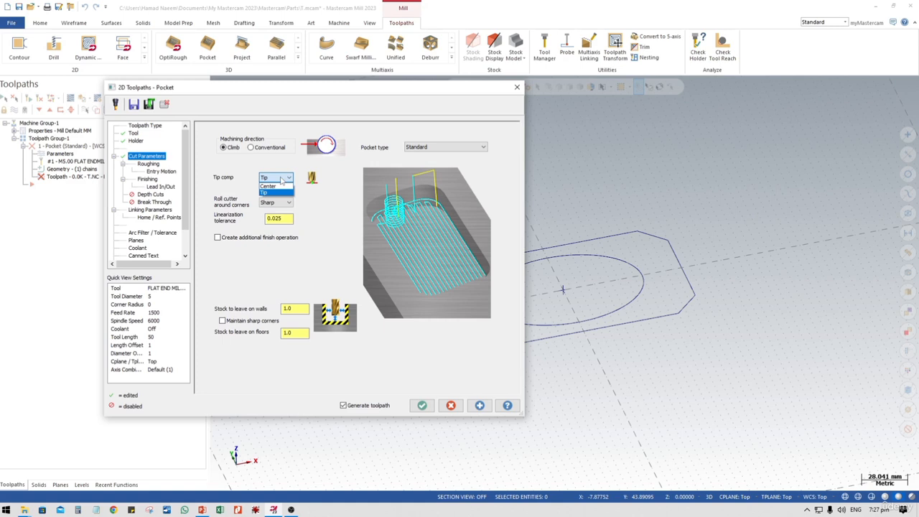
{"action": "left_click", "coordinate": [283, 180]}
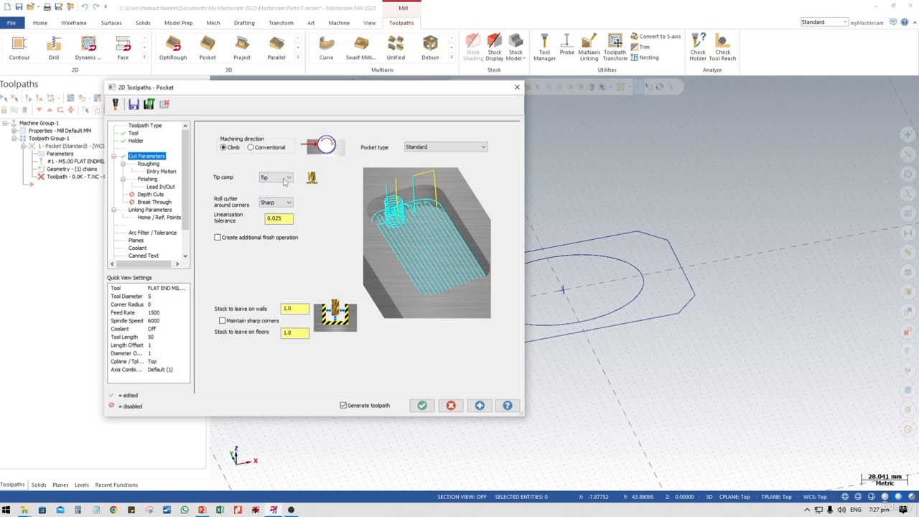
{"action": "left_click", "coordinate": [285, 181]}
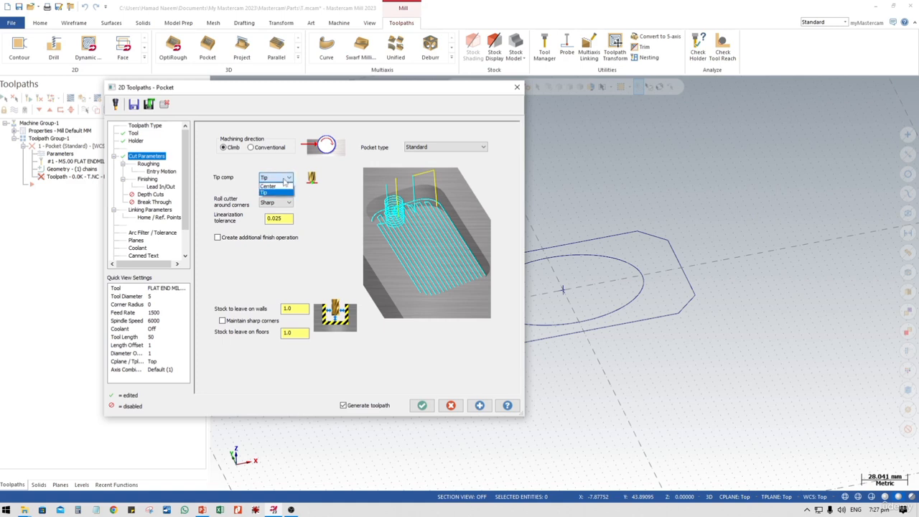
{"action": "left_click", "coordinate": [271, 193]}
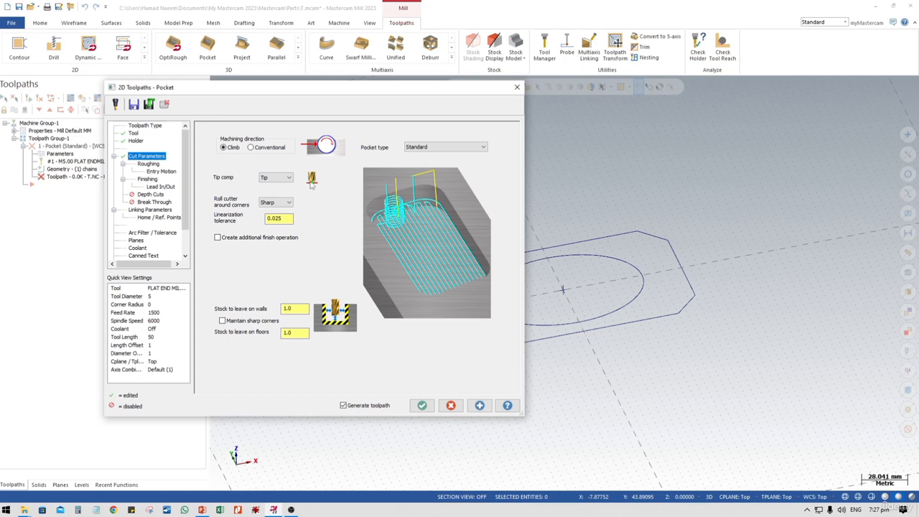
{"action": "left_click", "coordinate": [284, 177]}
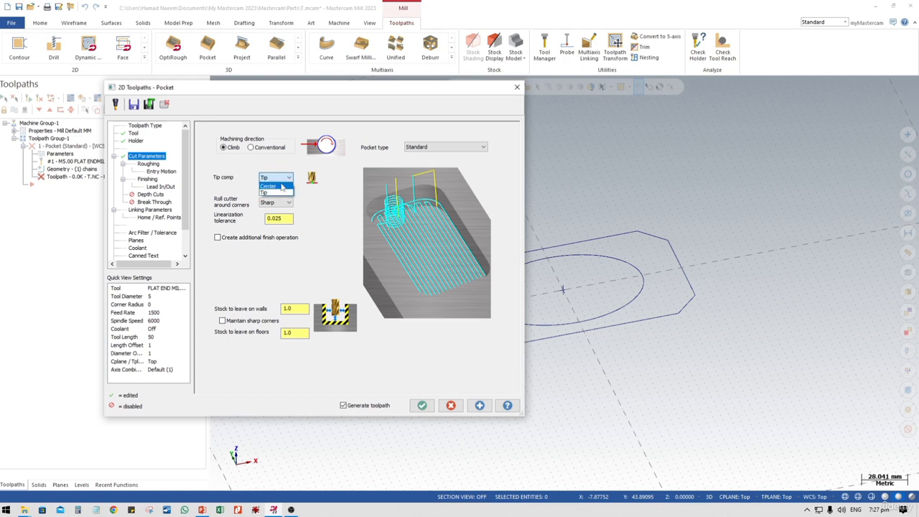
{"action": "left_click", "coordinate": [271, 185]}
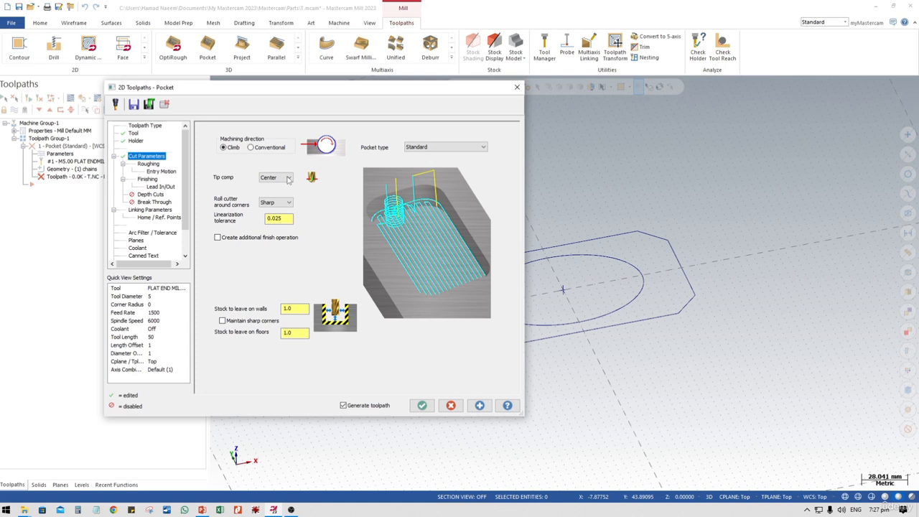
{"action": "left_click", "coordinate": [288, 178]}
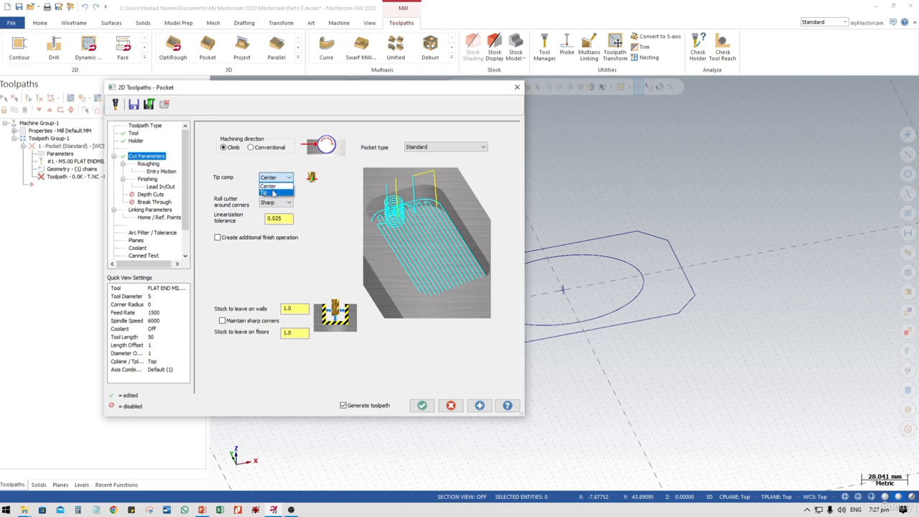
{"action": "left_click", "coordinate": [265, 194]}
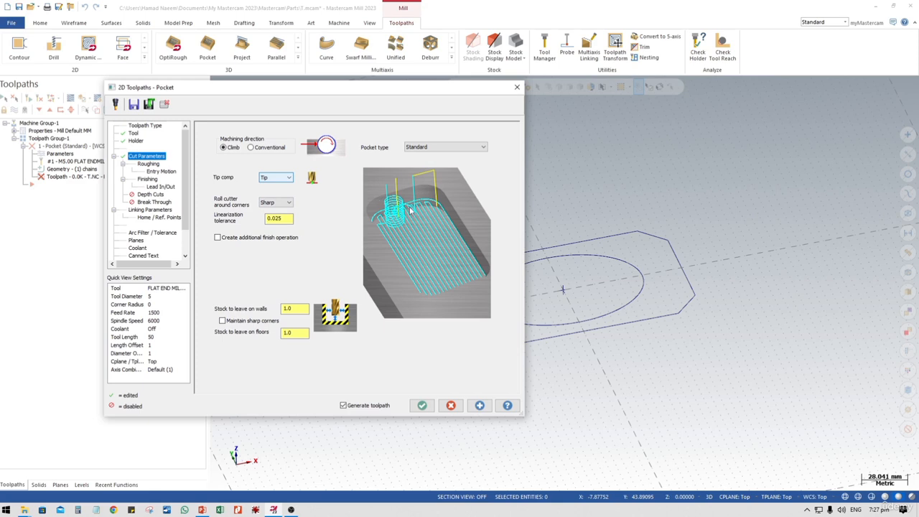
{"action": "left_click", "coordinate": [279, 204]}
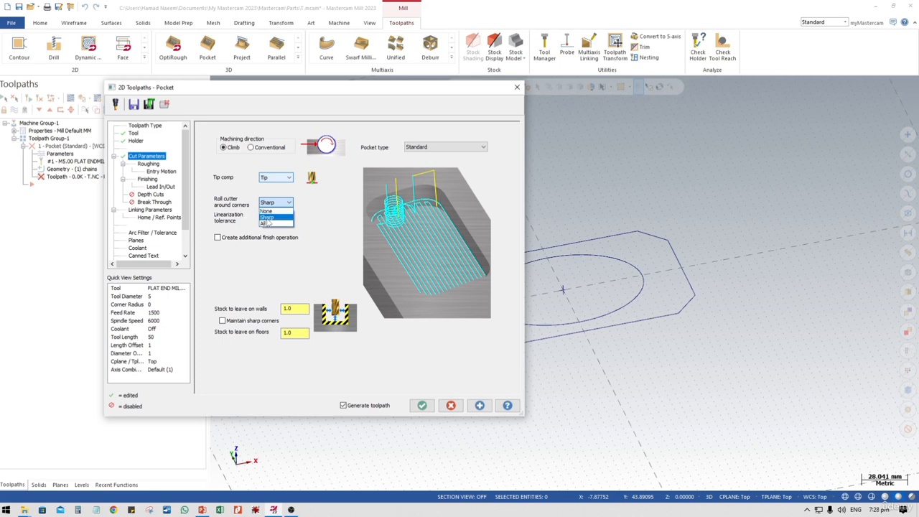
{"action": "left_click", "coordinate": [267, 218]}
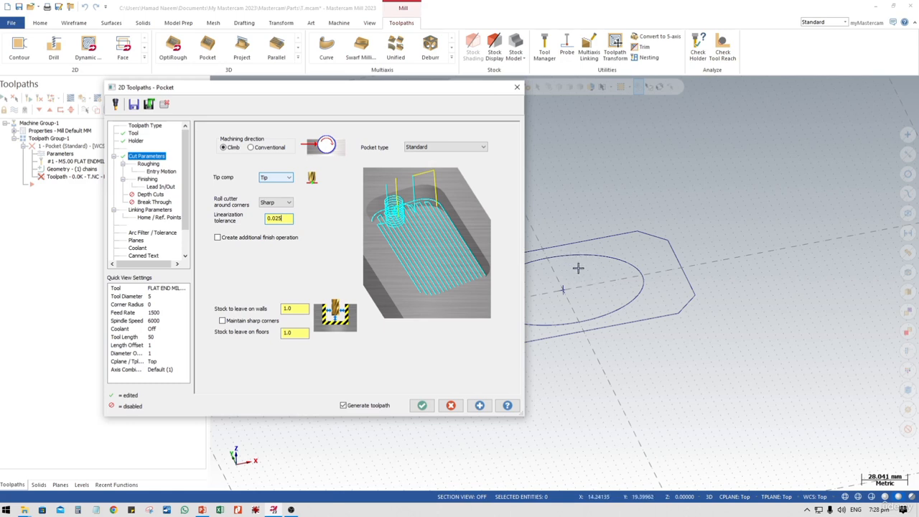
- Try a negative stock allowance of -1.0 on the pocket walls
{"action": "left_click_drag", "start_coordinate": [402, 89], "coordinate": [291, 97]}
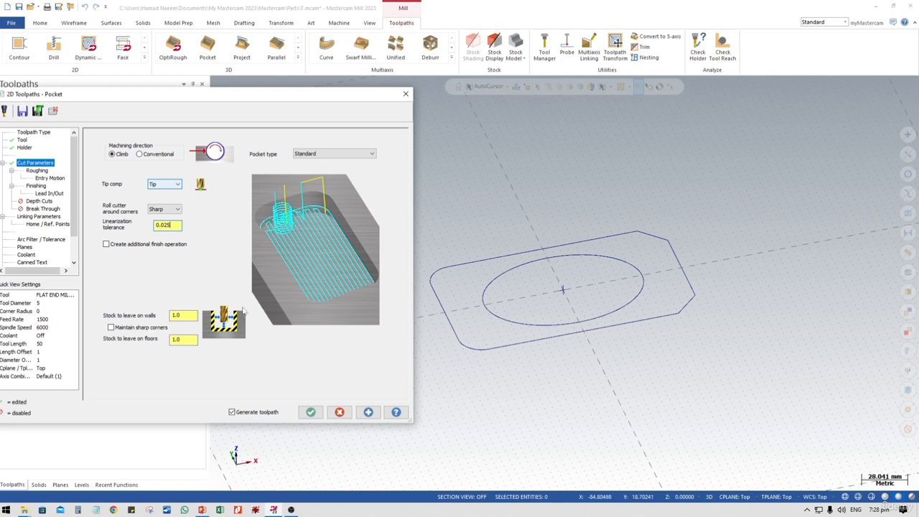
{"action": "double_click", "coordinate": [190, 316]}
{"action": "left_click", "coordinate": [185, 316]}
{"action": "middle_click_drag", "start_coordinate": [557, 381], "coordinate": [574, 340]}
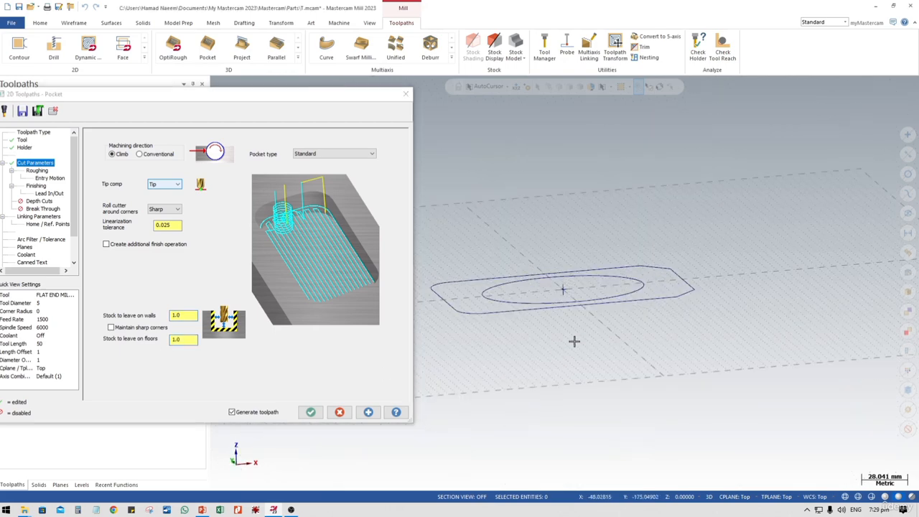
{"action": "left_click", "coordinate": [188, 339]}
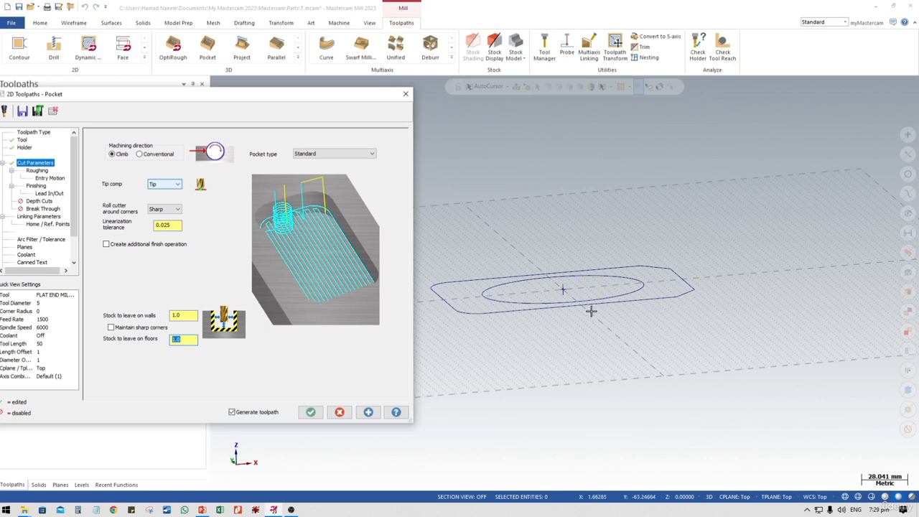
{"action": "middle_click_drag", "start_coordinate": [500, 291], "coordinate": [487, 318]}
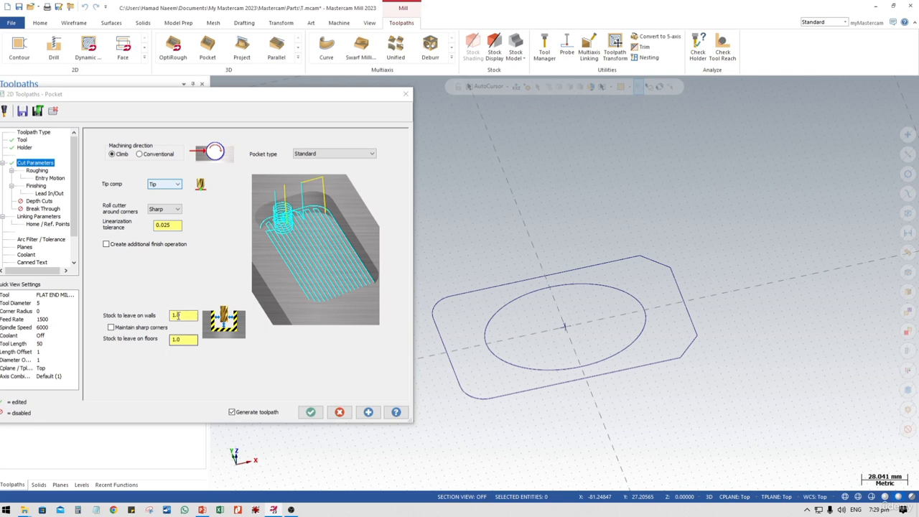
{"action": "left_click_drag", "start_coordinate": [185, 315], "coordinate": [157, 315]}
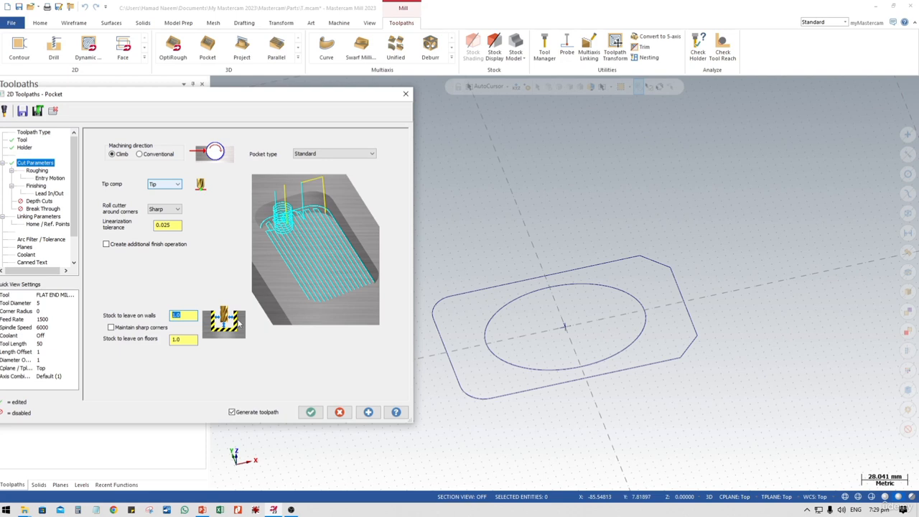
{"action": "type", "text": "-"}
{"action": "left_click_drag", "start_coordinate": [241, 95], "coordinate": [267, 89]}
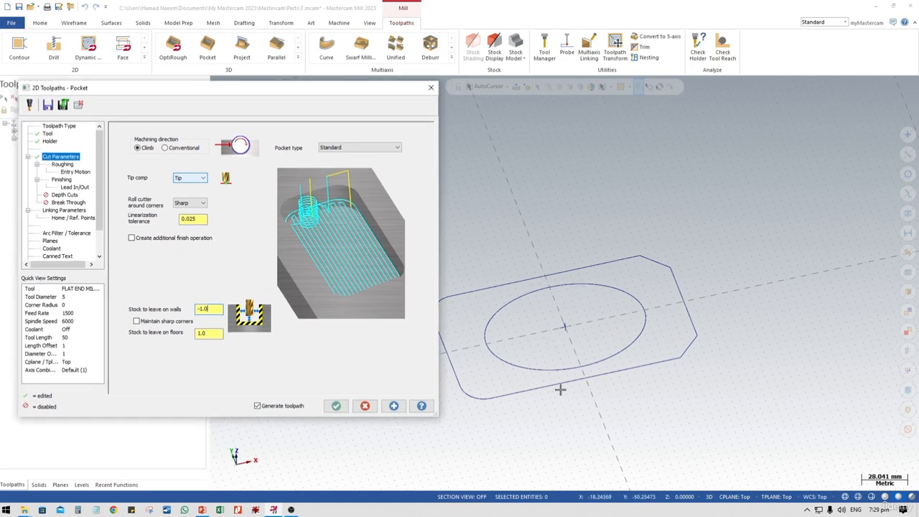
- Set the stock to leave on both the walls and the floors to 0
{"action": "double_click", "coordinate": [213, 309]}
{"action": "type", "text": "0"}
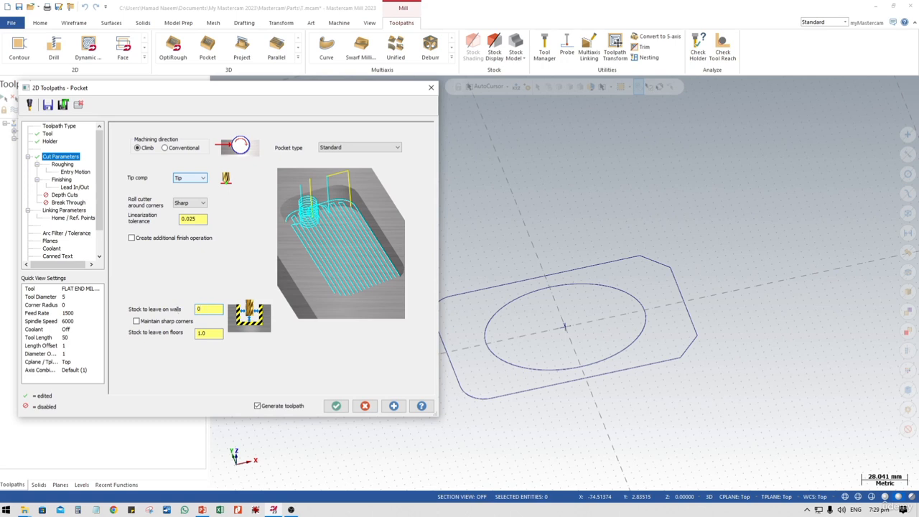
{"action": "left_click", "coordinate": [216, 334]}
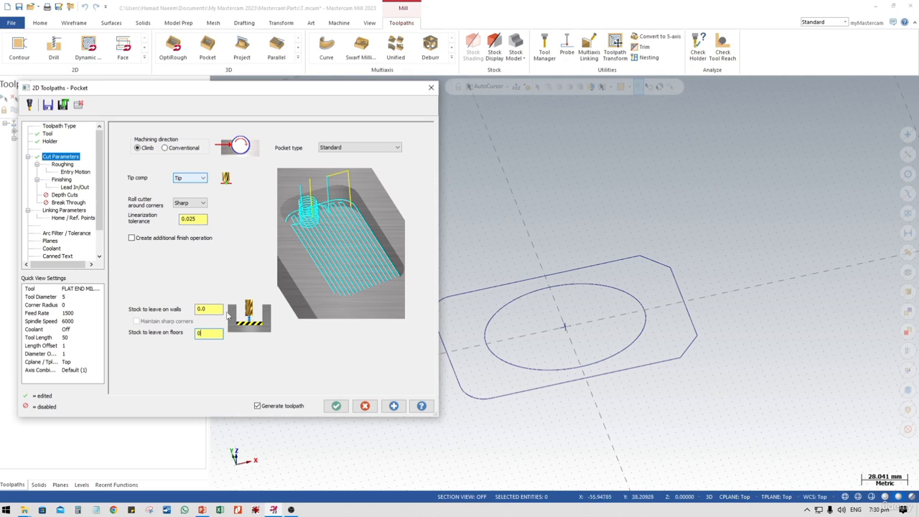
{"action": "key", "text": "Tab"}
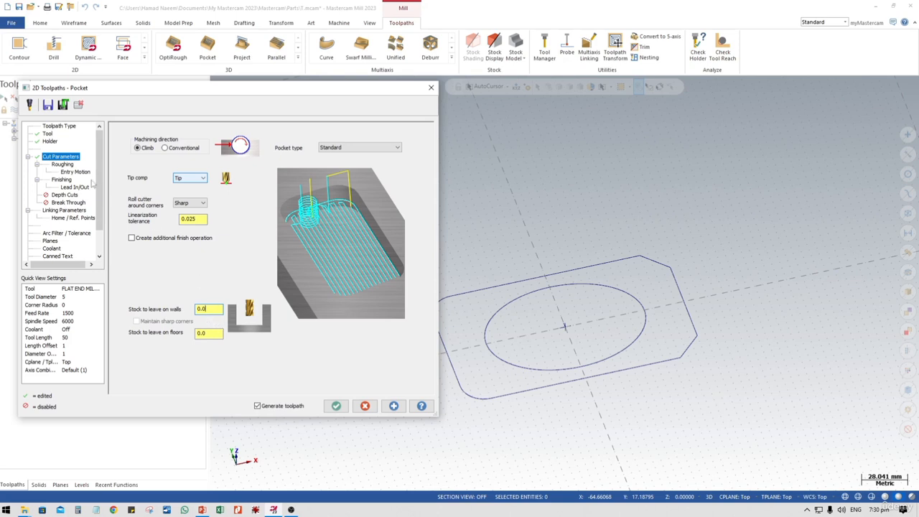
- In the roughing parameters, try the Zigzag cutting method and select Constant Overlap Spiral
{"action": "left_click", "coordinate": [63, 165]}
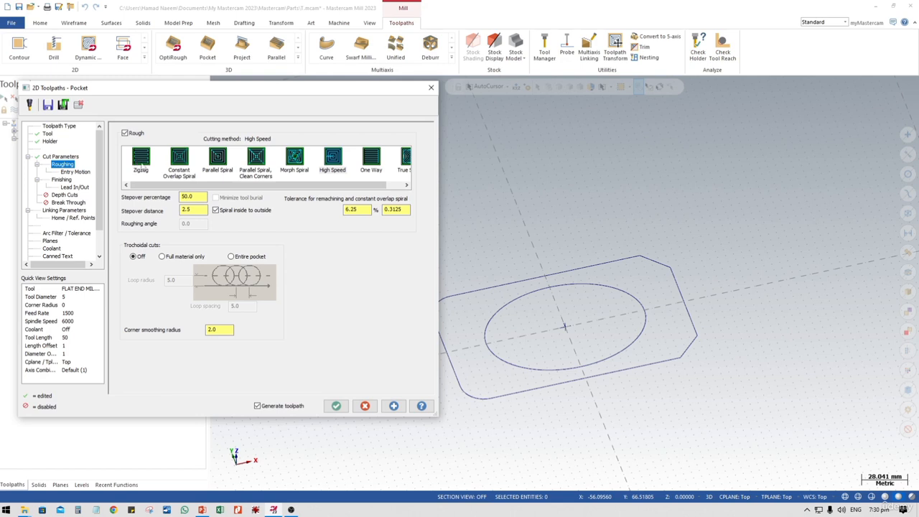
{"action": "left_click", "coordinate": [147, 166]}
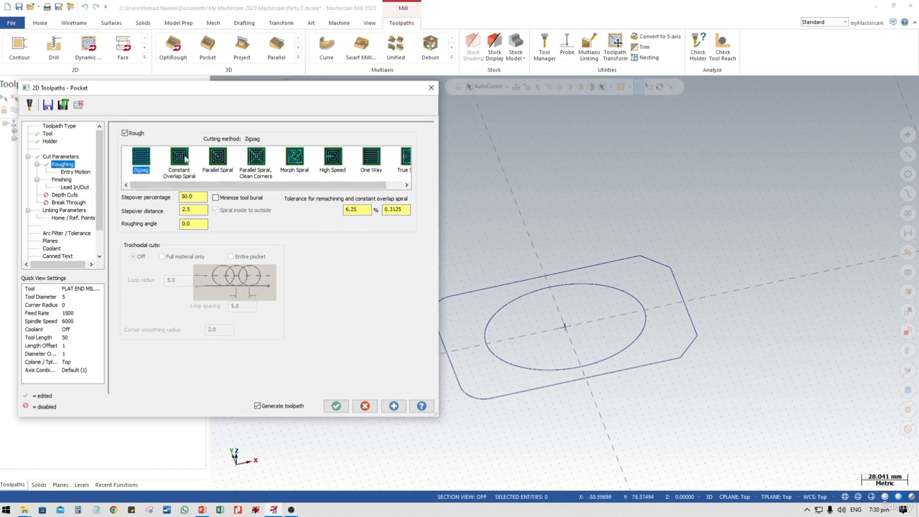
{"action": "left_click", "coordinate": [180, 162]}
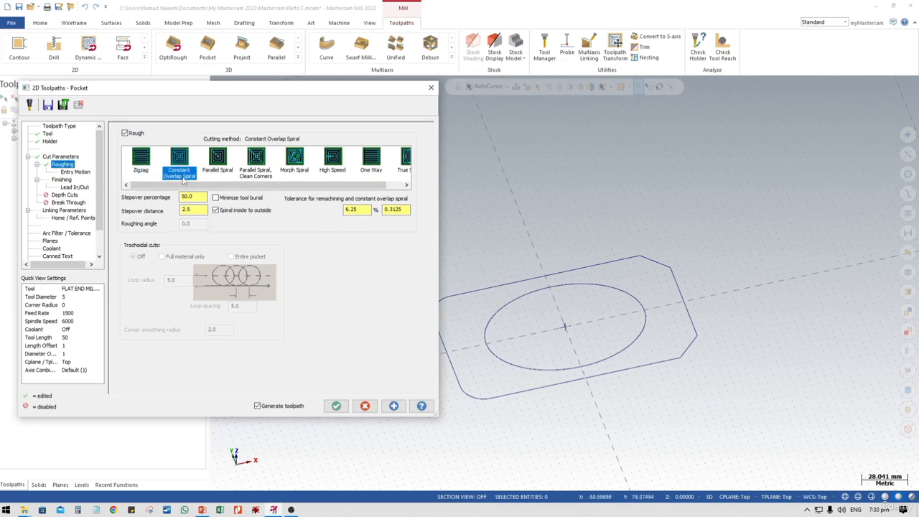
- Try the spiral, High Speed, One Way and True Spiral cutting methods for roughing, and settle on Parallel Spiral
{"action": "left_click", "coordinate": [220, 162]}
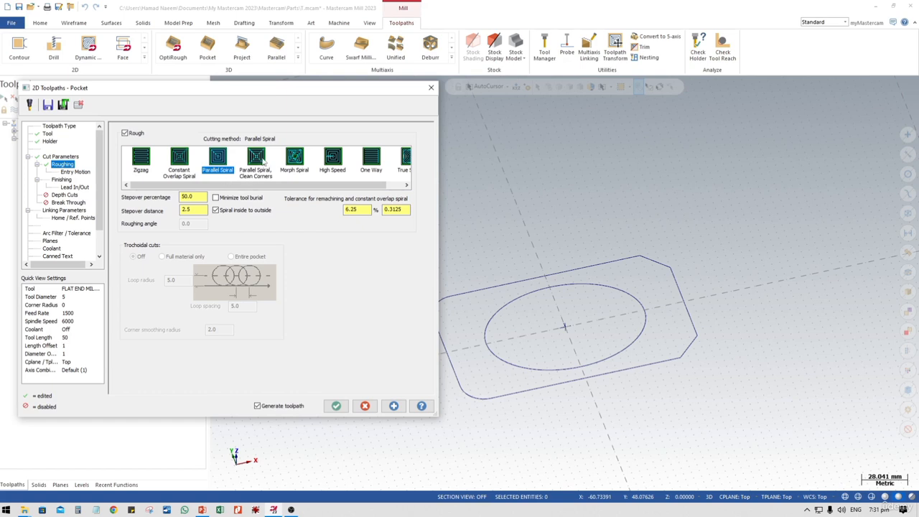
{"action": "left_click", "coordinate": [263, 161]}
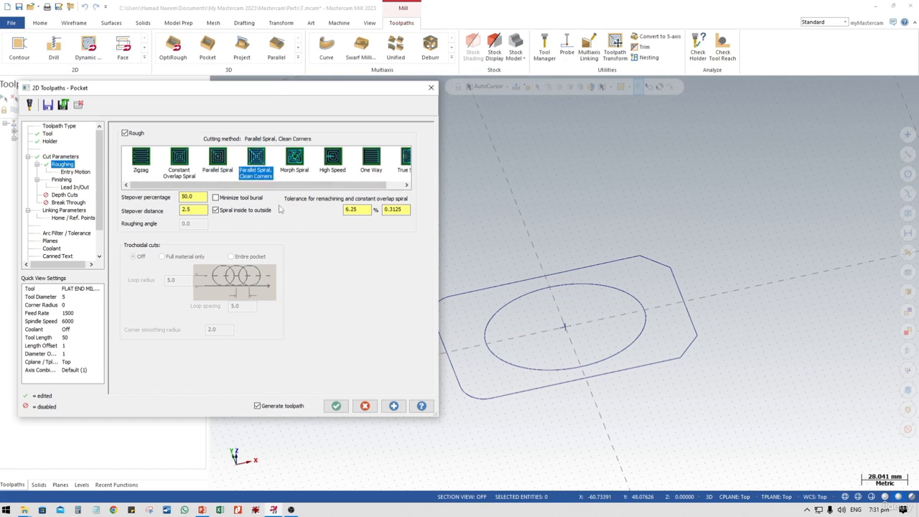
{"action": "left_click", "coordinate": [294, 159]}
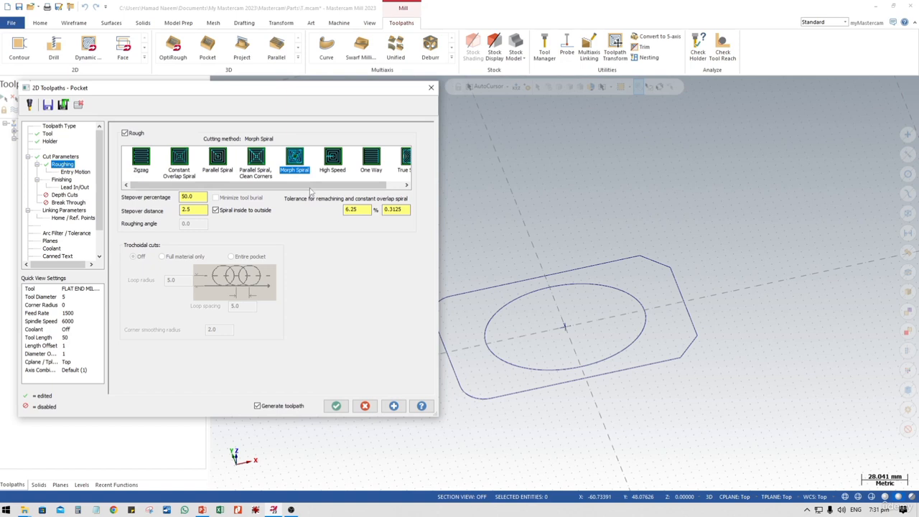
{"action": "left_click", "coordinate": [332, 160]}
{"action": "left_click_drag", "start_coordinate": [343, 186], "coordinate": [359, 186]}
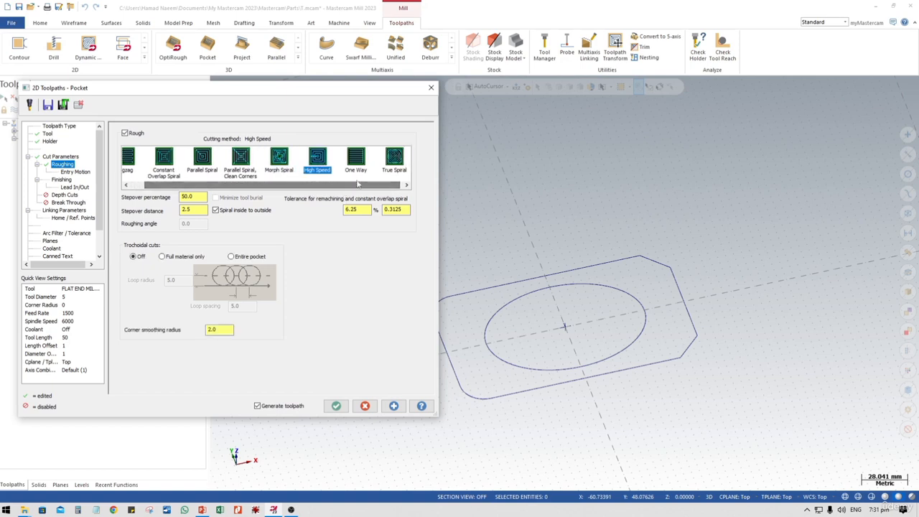
{"action": "left_click", "coordinate": [358, 163]}
{"action": "left_click", "coordinate": [398, 164]}
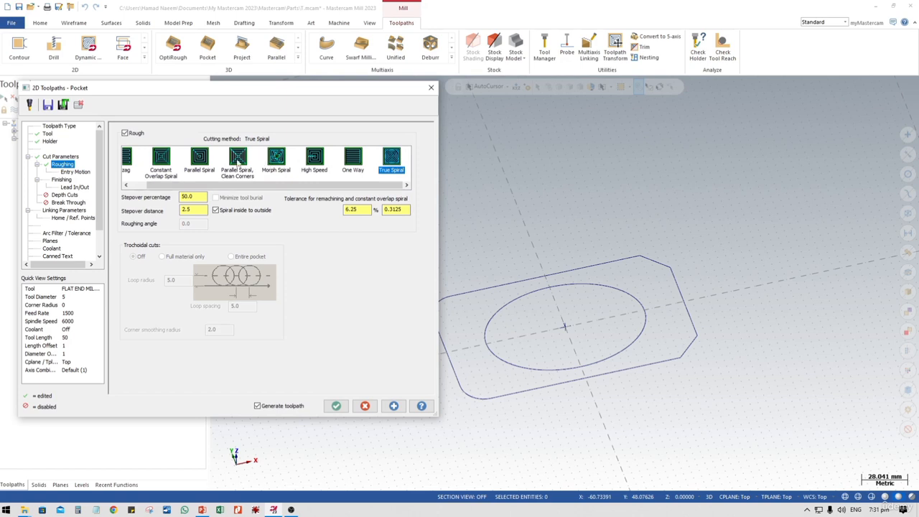
{"action": "mouse_move", "coordinate": [242, 184]}
{"action": "left_mouse_down"}
{"action": "mouse_move", "coordinate": [193, 192]}
{"action": "mouse_move", "coordinate": [242, 206]}
{"action": "mouse_move", "coordinate": [285, 194]}
{"action": "mouse_move", "coordinate": [288, 203]}
{"action": "mouse_move", "coordinate": [265, 190]}
{"action": "mouse_move", "coordinate": [247, 194]}
{"action": "left_mouse_up"}
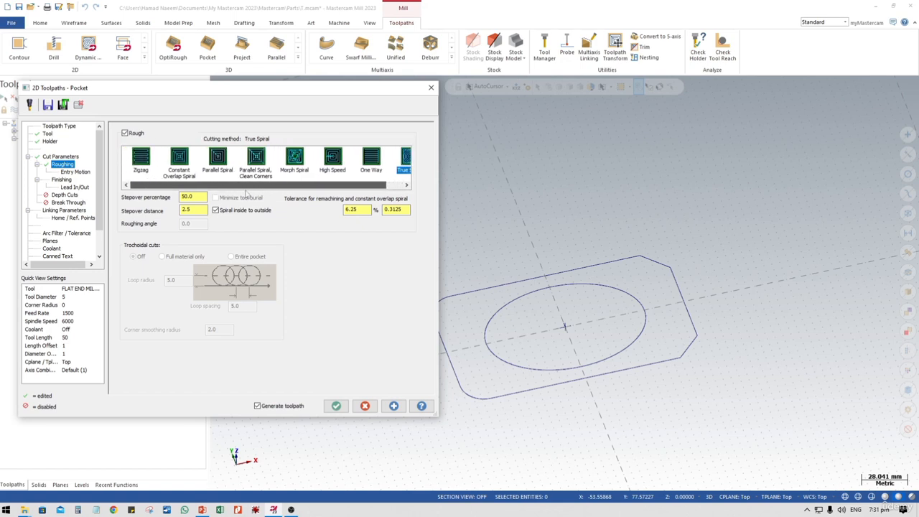
{"action": "left_click", "coordinate": [218, 170]}
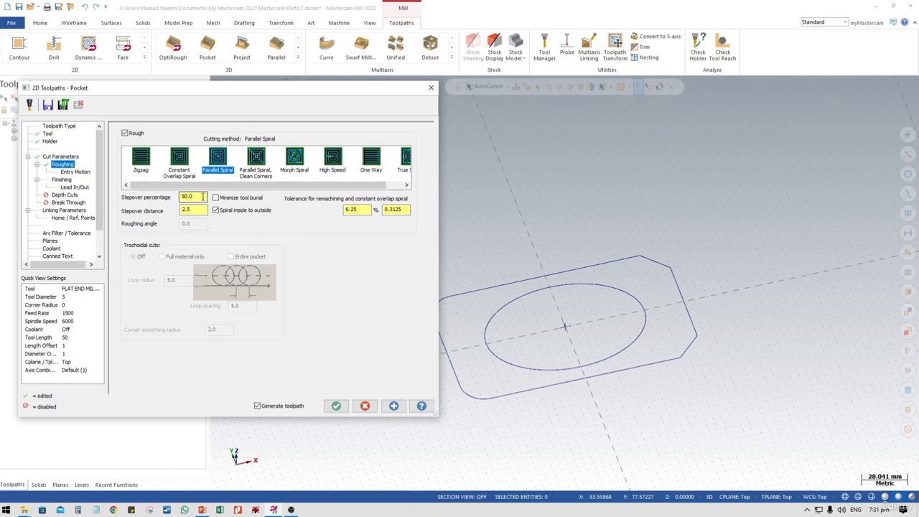
- Set the roughing stepover percentage to 100
{"action": "double_click", "coordinate": [204, 197]}
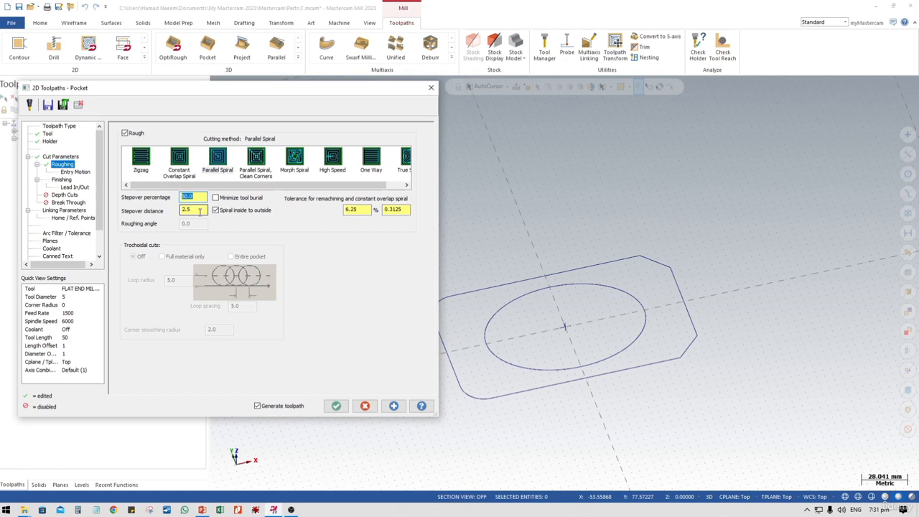
{"action": "double_click", "coordinate": [195, 210]}
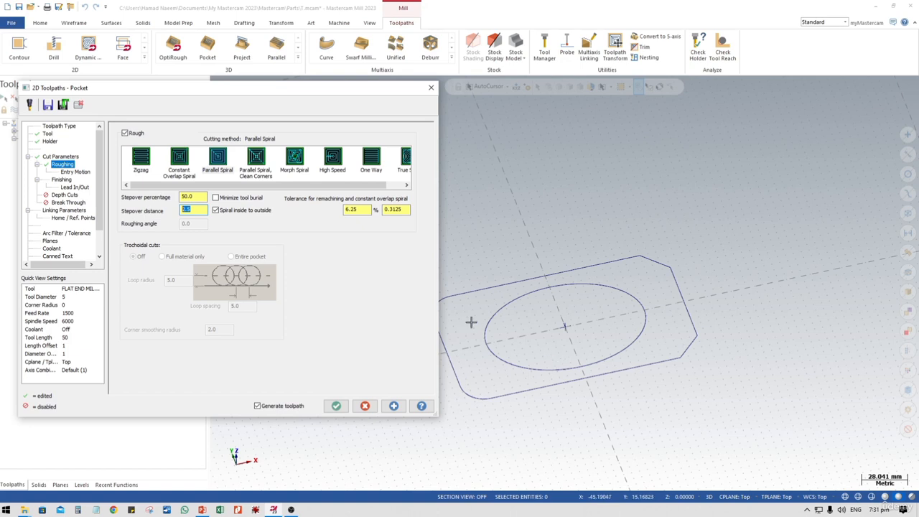
{"action": "left_click_drag", "start_coordinate": [204, 196], "coordinate": [172, 194]}
{"action": "type", "text": "1"}
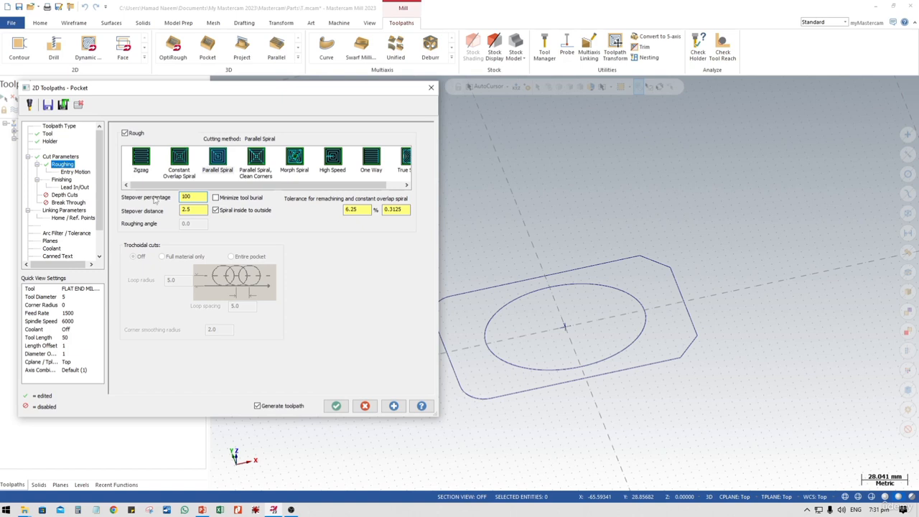
{"action": "left_click", "coordinate": [205, 209]}
{"action": "double_click", "coordinate": [203, 196]}
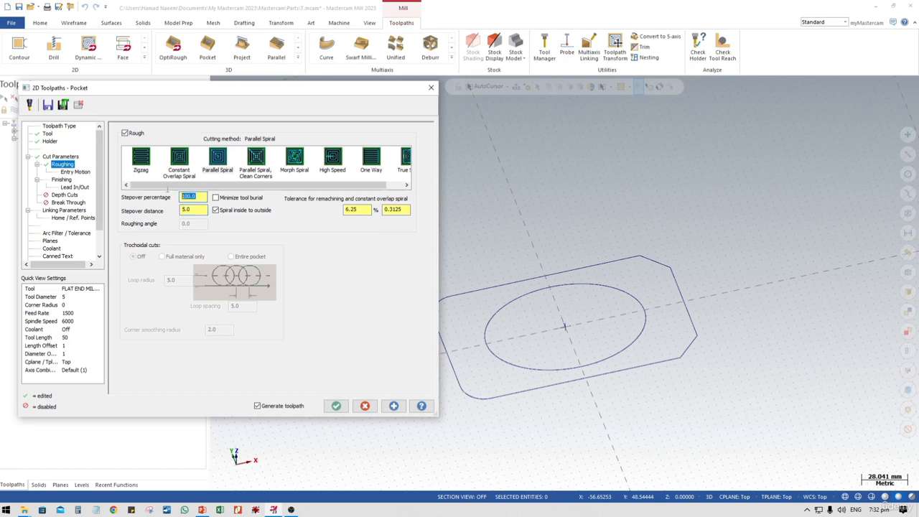
- Compare the Ramp and Helix entry motions for roughing and set the entry motion to Off
{"action": "left_click", "coordinate": [66, 173]}
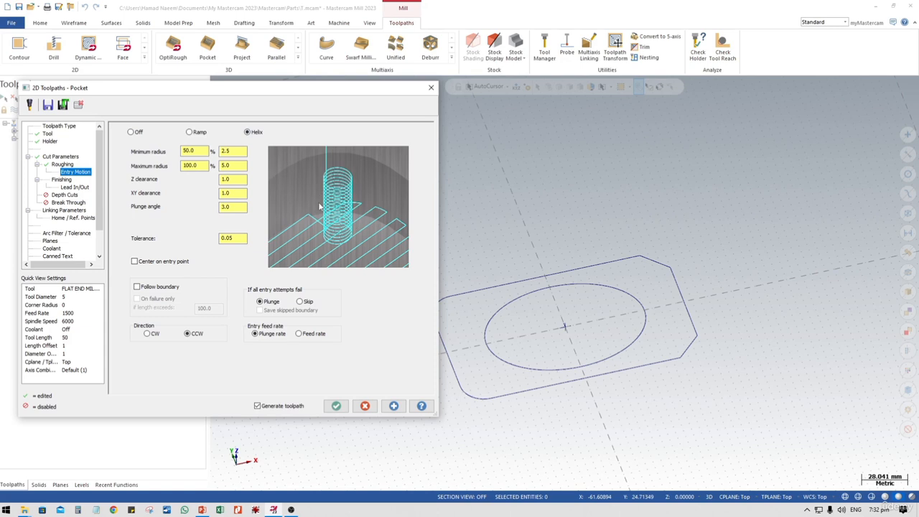
{"action": "left_click", "coordinate": [189, 132]}
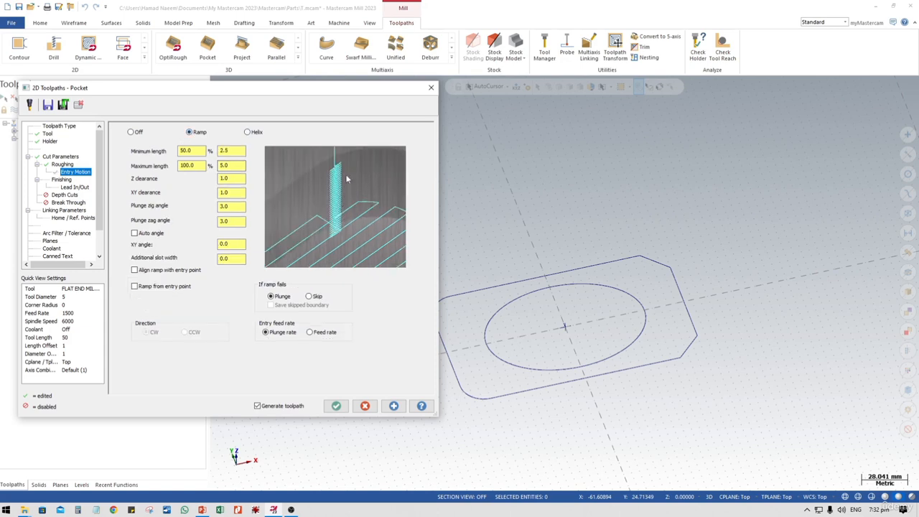
{"action": "left_click", "coordinate": [131, 132]}
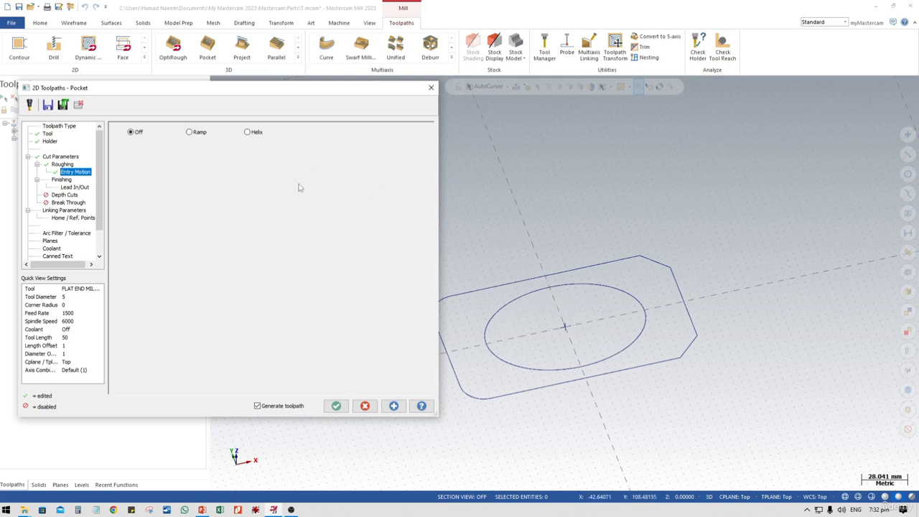
{"action": "left_click", "coordinate": [191, 133]}
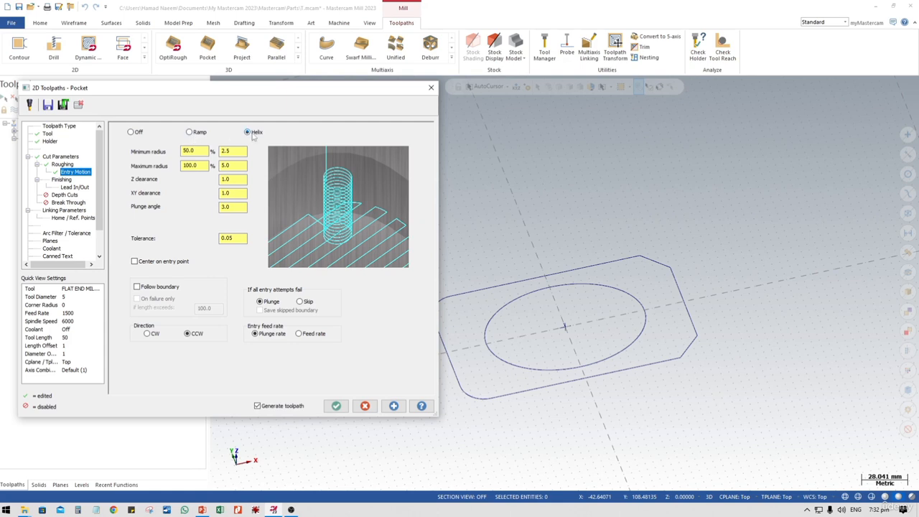
{"action": "left_click", "coordinate": [191, 133]}
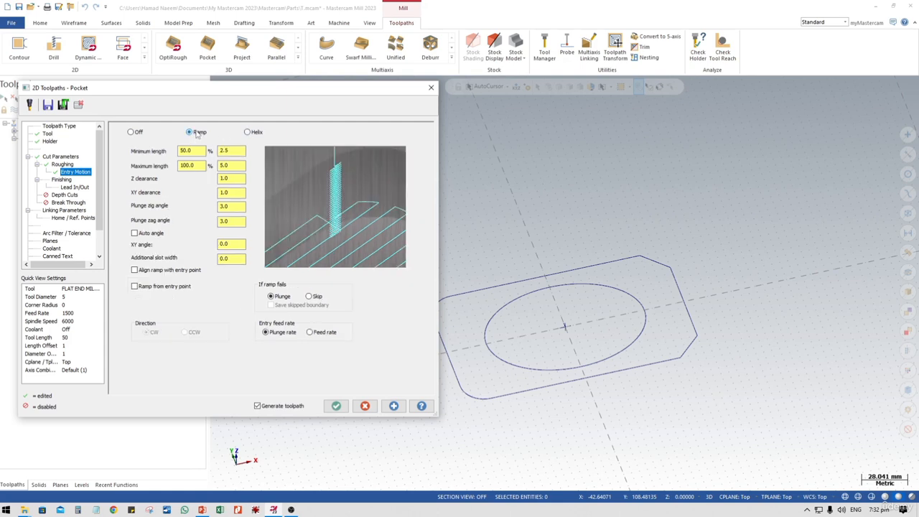
{"action": "left_click", "coordinate": [133, 133]}
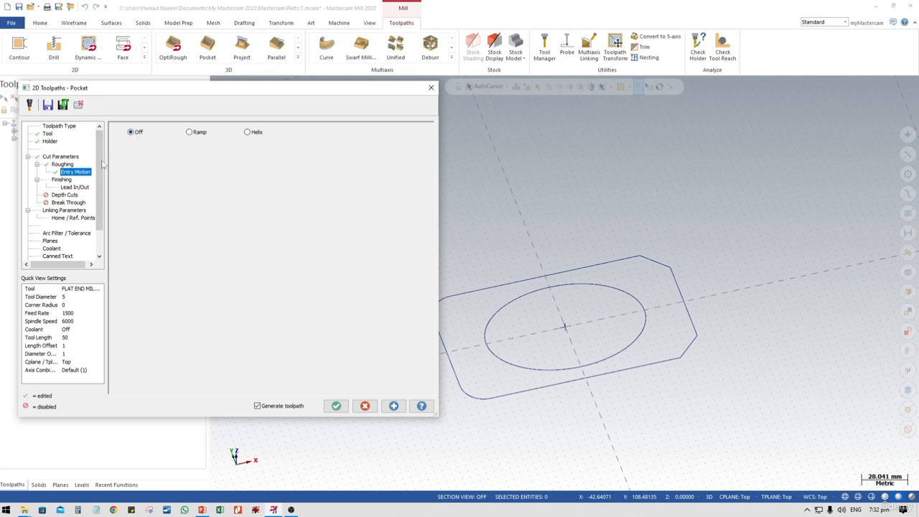
- Examine the finishing passes and spacing against the roughing settings and the stock to leave on walls
{"action": "left_click", "coordinate": [68, 180]}
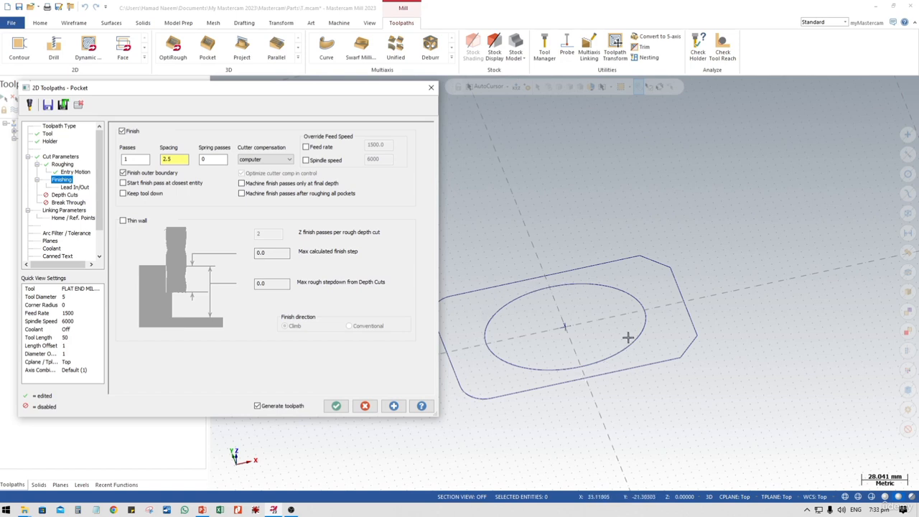
{"action": "double_click", "coordinate": [145, 160]}
{"action": "double_click", "coordinate": [165, 159]}
{"action": "left_click", "coordinate": [63, 165]}
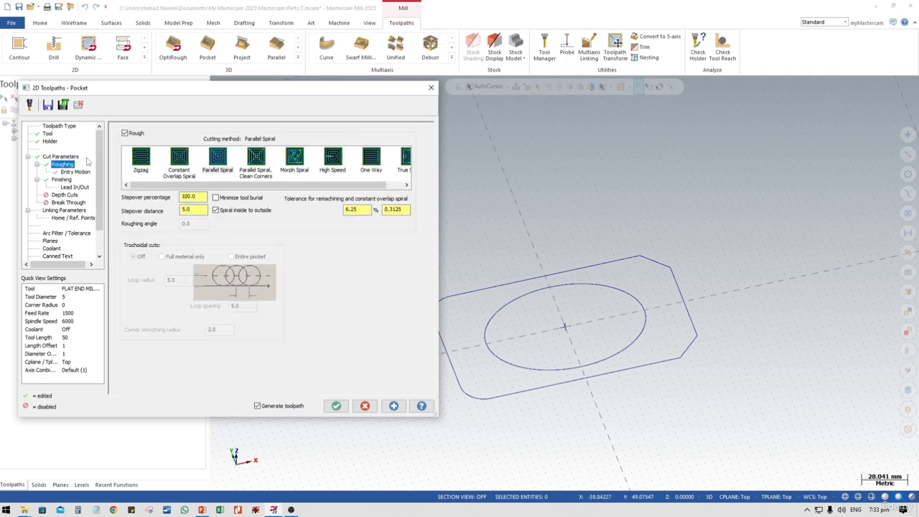
{"action": "left_click", "coordinate": [73, 156]}
{"action": "left_click", "coordinate": [213, 308]}
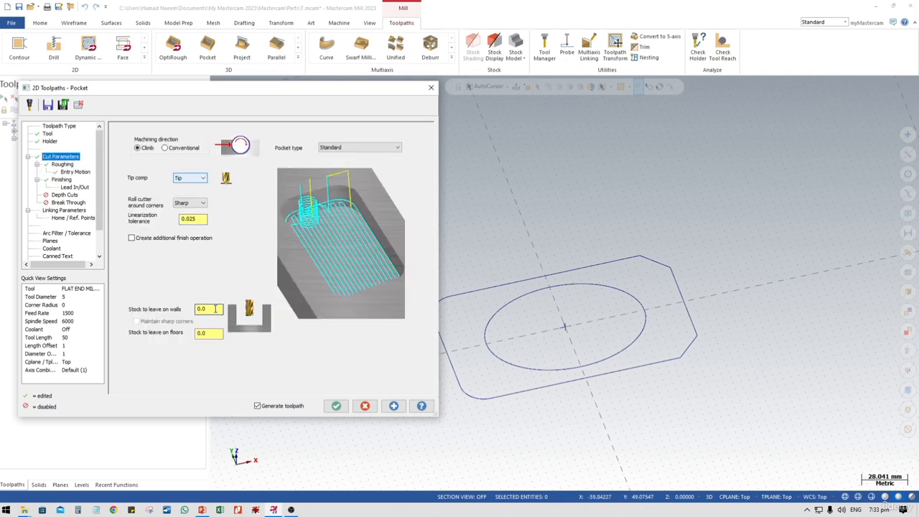
{"action": "left_click_drag", "start_coordinate": [216, 310], "coordinate": [185, 310]}
- Disable Lead In/Out for the finishing passes
{"action": "left_click", "coordinate": [61, 180]}
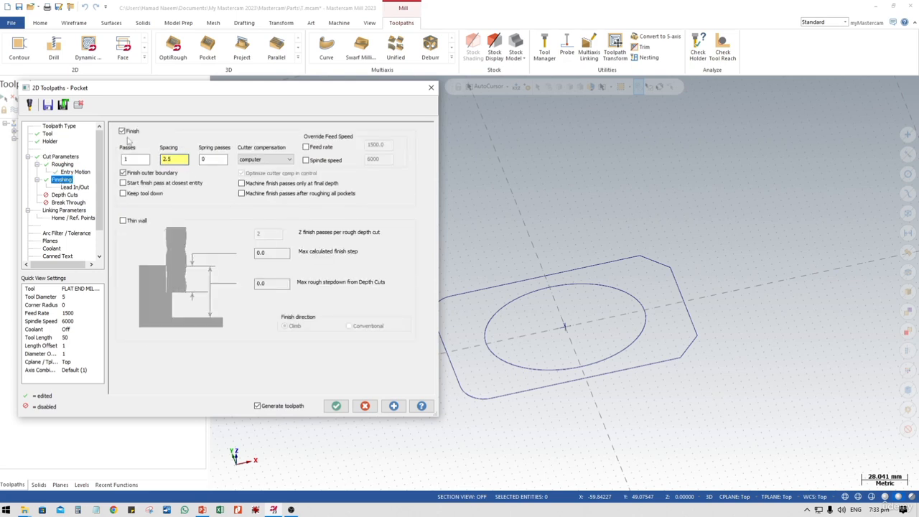
{"action": "left_click", "coordinate": [80, 188]}
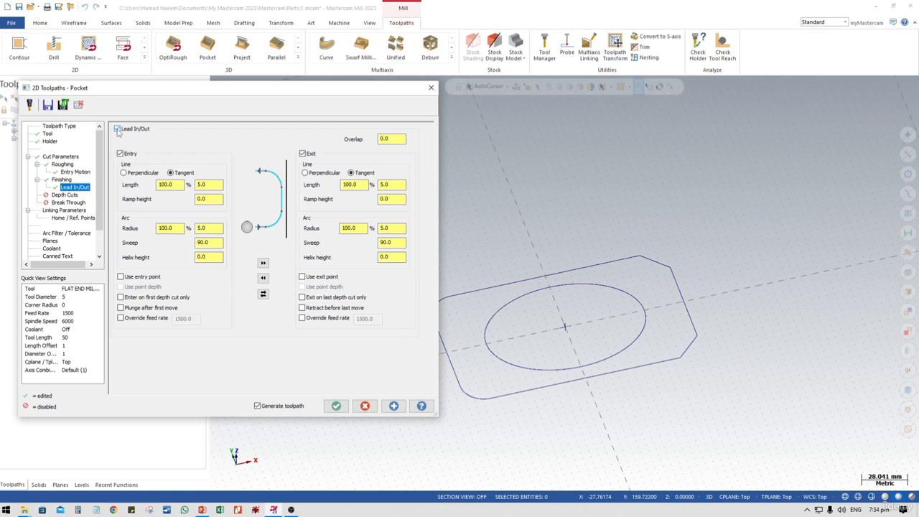
{"action": "left_click", "coordinate": [118, 130]}
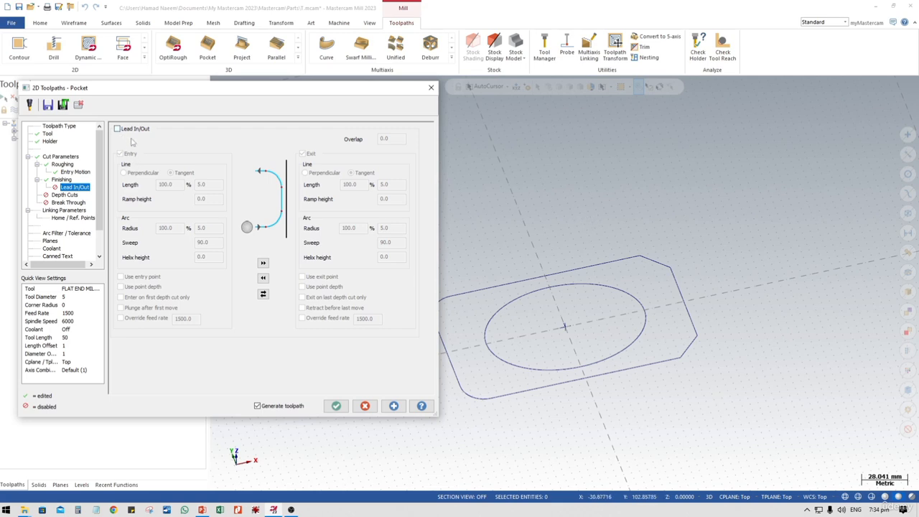
- Enable depth cuts for the pocket and set the maximum rough step to 1.0
{"action": "left_click", "coordinate": [60, 195]}
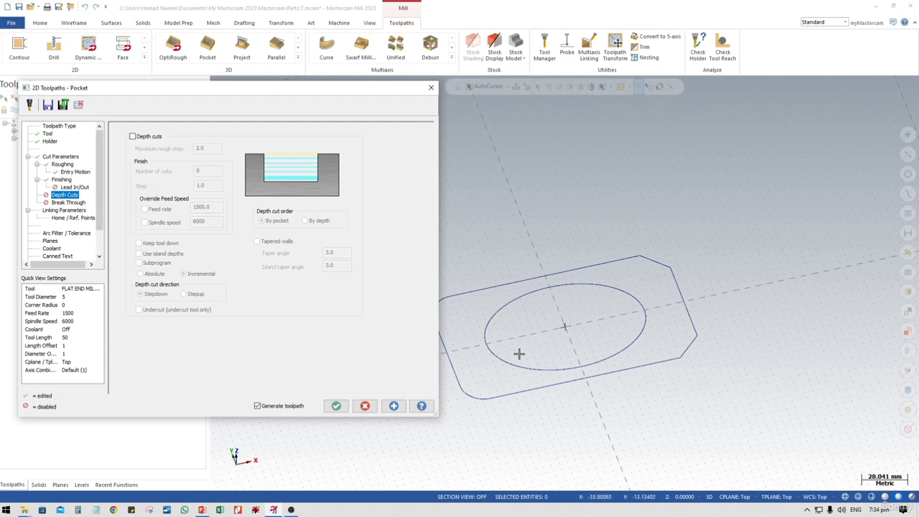
{"action": "mouse_move", "coordinate": [519, 353]}
{"action": "middle_mouse_down"}
{"action": "mouse_move", "coordinate": [525, 361]}
{"action": "mouse_move", "coordinate": [526, 340]}
{"action": "mouse_move", "coordinate": [519, 349]}
{"action": "mouse_move", "coordinate": [531, 349]}
{"action": "middle_mouse_up"}
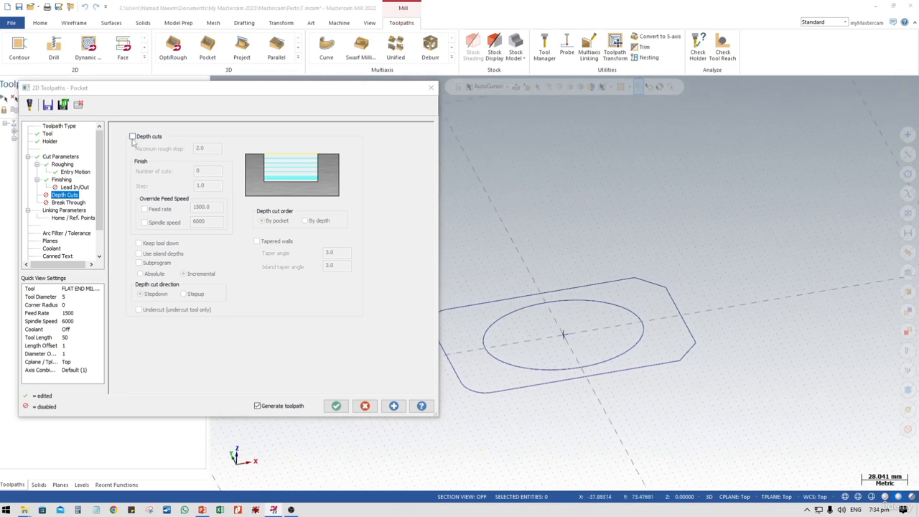
{"action": "left_click", "coordinate": [132, 136]}
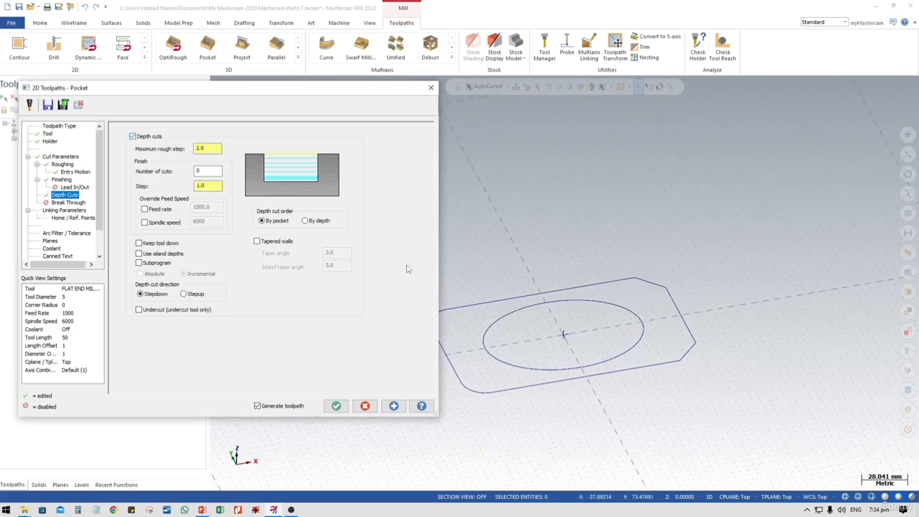
{"action": "double_click", "coordinate": [212, 148]}
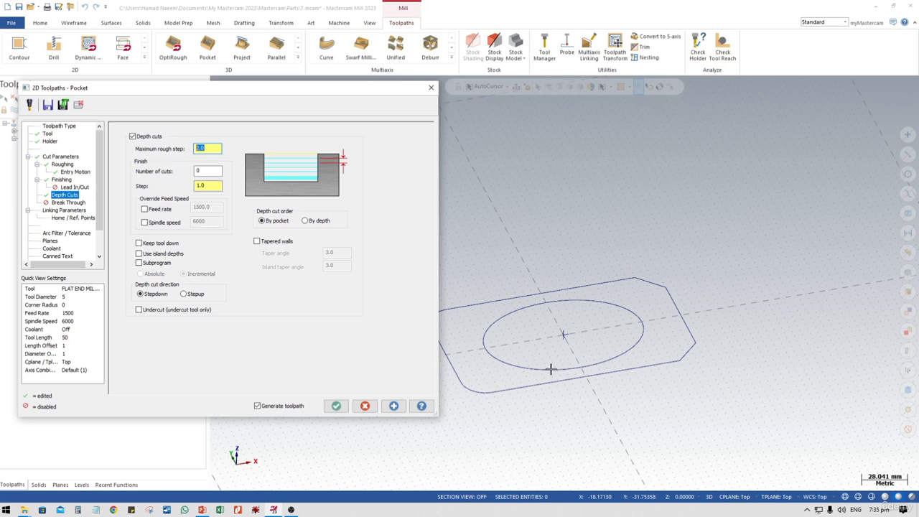
{"action": "double_click", "coordinate": [208, 148]}
{"action": "left_click", "coordinate": [202, 149]}
{"action": "left_click_drag", "start_coordinate": [216, 146], "coordinate": [187, 147]}
{"action": "type", "text": "1"}
- Set the finish depth cuts to 2 with a step of 0.05
{"action": "left_click", "coordinate": [206, 171]}
{"action": "type", "text": "2"}
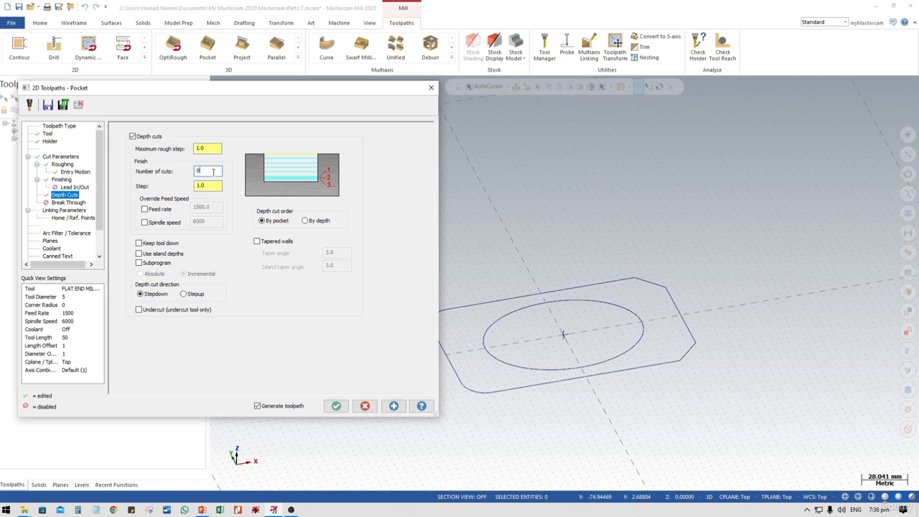
{"action": "double_click", "coordinate": [218, 171]}
{"action": "double_click", "coordinate": [210, 185]}
{"action": "type", "text": "0"}
{"action": "double_click", "coordinate": [198, 170]}
{"action": "type", "text": "2"}
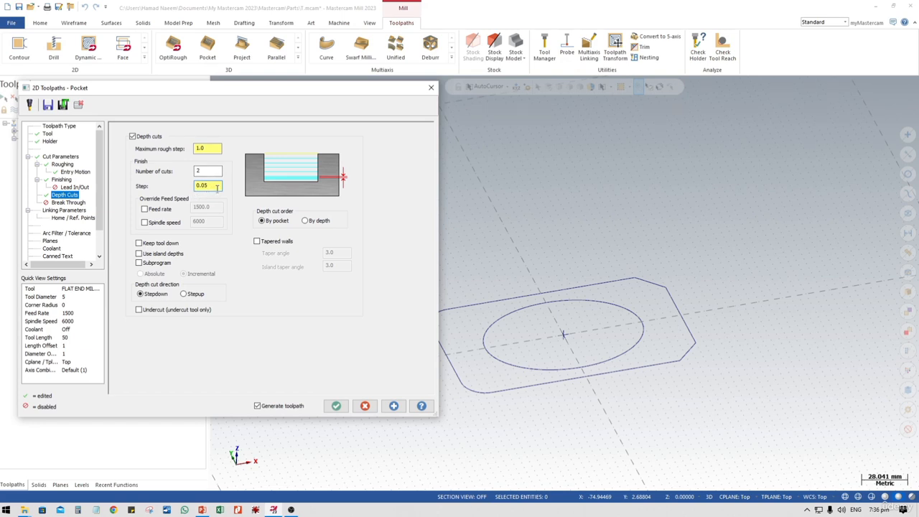
- Enable the feed rate and spindle speed overrides for the finish depth cuts, and turn on Keep tool down
{"action": "left_click", "coordinate": [144, 209]}
{"action": "left_click", "coordinate": [144, 222]}
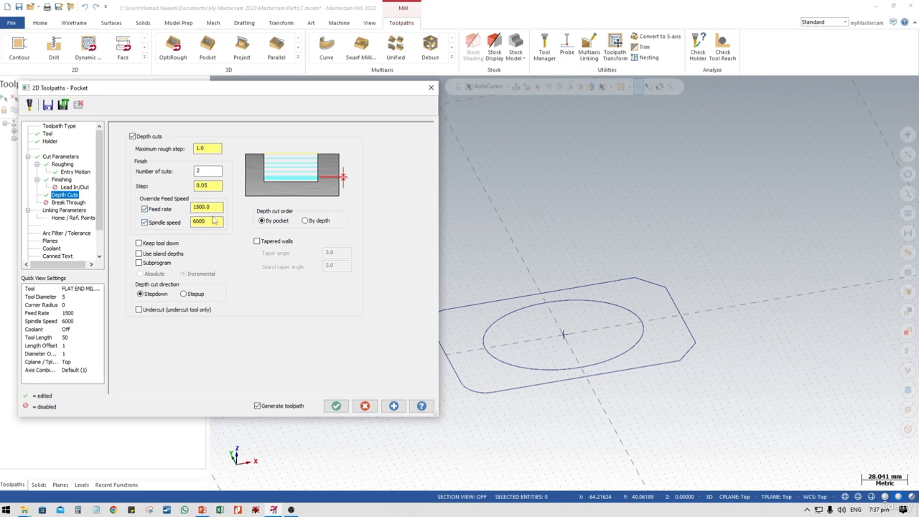
{"action": "left_click_drag", "start_coordinate": [221, 208], "coordinate": [191, 208]}
{"action": "left_click_drag", "start_coordinate": [210, 221], "coordinate": [185, 221]}
{"action": "left_click", "coordinate": [140, 243]}
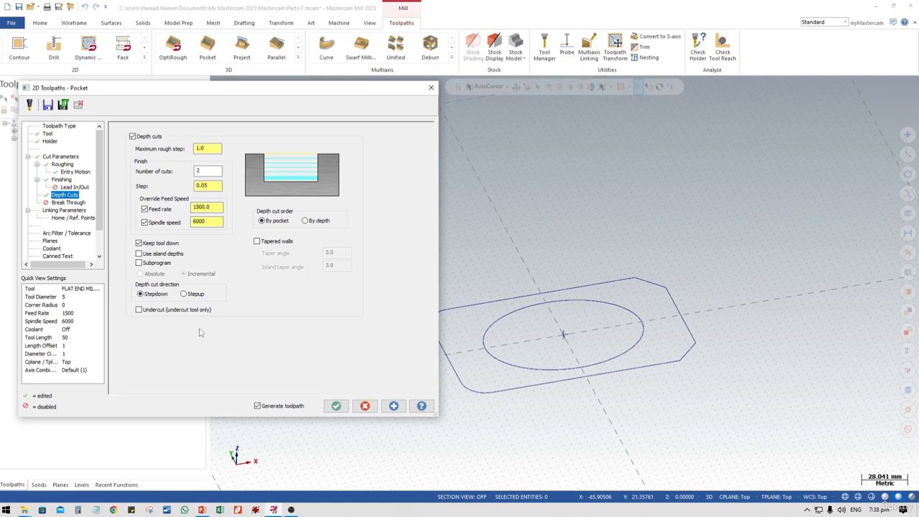
- Try the tapered walls option and its taper angle in the depth cuts, and switch it off again
{"action": "left_click", "coordinate": [257, 241]}
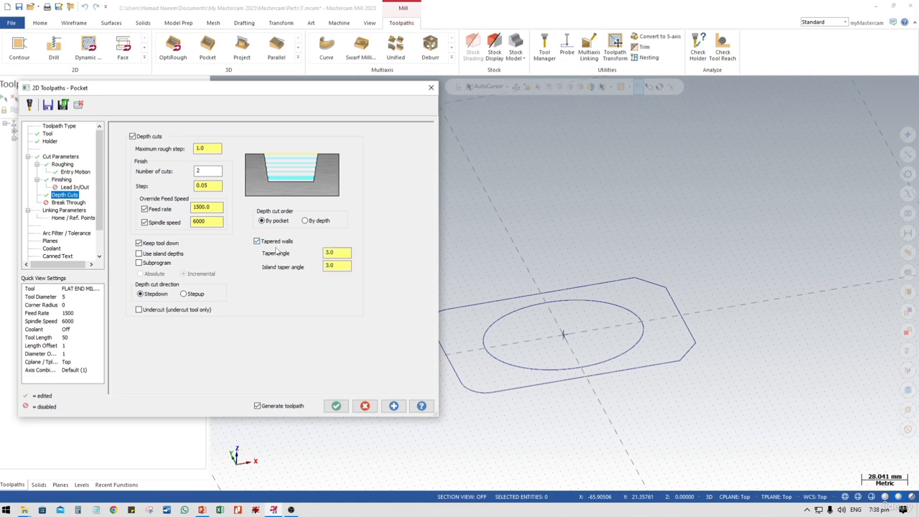
{"action": "double_click", "coordinate": [343, 254]}
{"action": "left_click", "coordinate": [257, 241]}
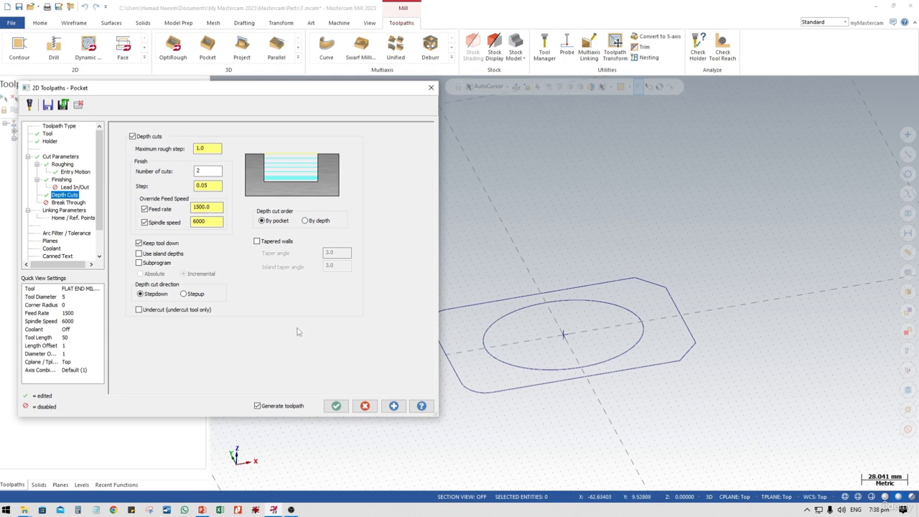
- Set the pocket's retract height to absolute and its feed plane to 2.0 absolute in the linking parameters
{"action": "left_click", "coordinate": [71, 203]}
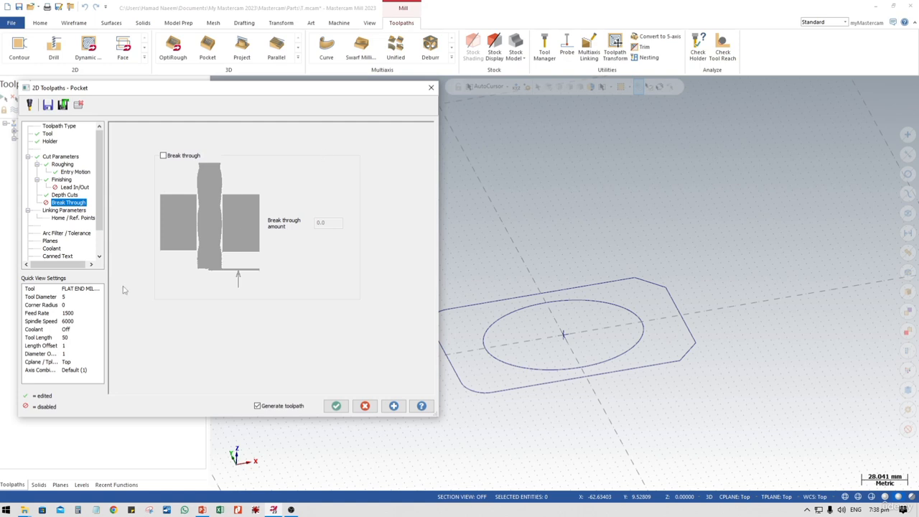
{"action": "left_click", "coordinate": [53, 210]}
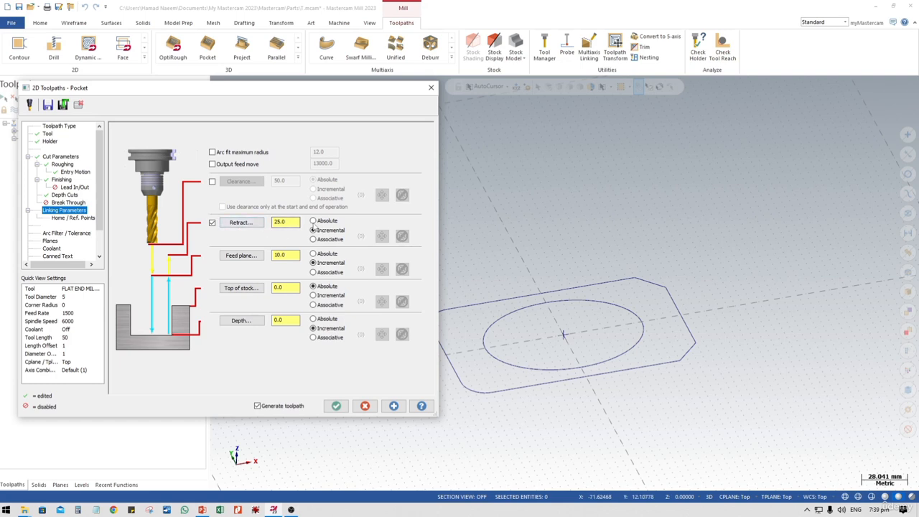
{"action": "left_click", "coordinate": [313, 221]}
{"action": "middle_click_drag", "start_coordinate": [587, 318], "coordinate": [584, 297]}
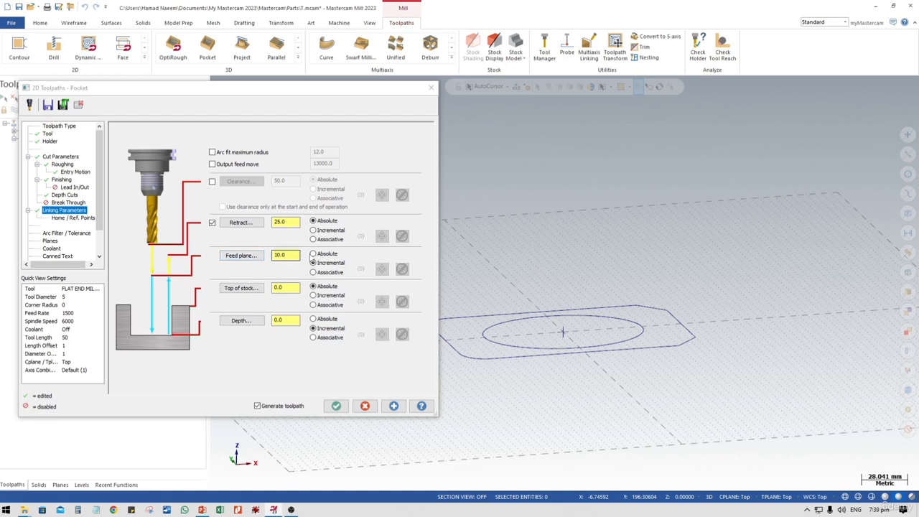
{"action": "left_click", "coordinate": [313, 253]}
{"action": "left_click_drag", "start_coordinate": [297, 256], "coordinate": [266, 261]}
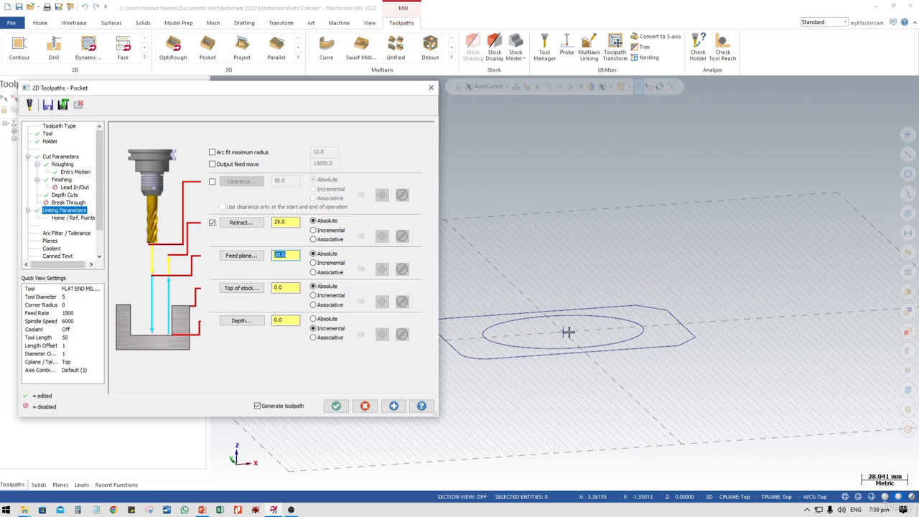
{"action": "type", "text": "2.0"}
- Pick the centre point of the ellipse as the top of stock reference for the pocket
{"action": "key", "text": "Tab"}
{"action": "key", "text": "Tab"}
{"action": "key", "text": "Return"}
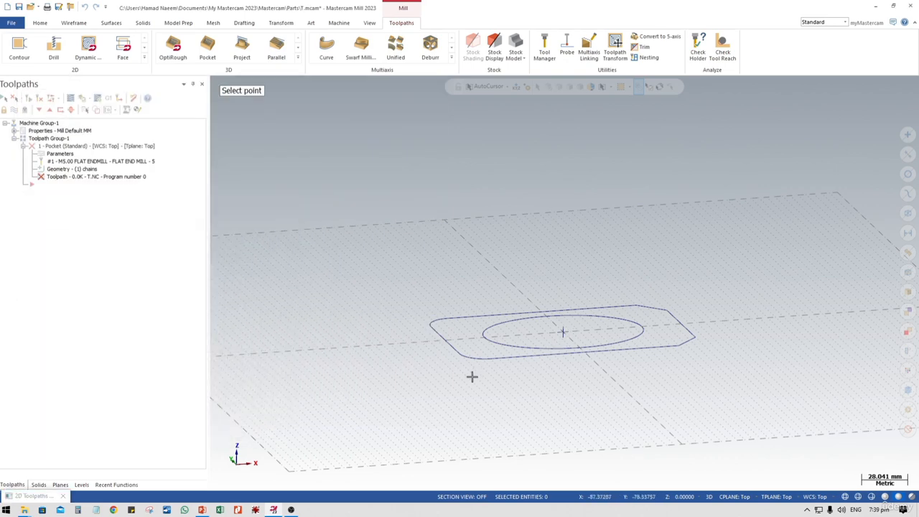
{"action": "key", "text": "alt+2"}
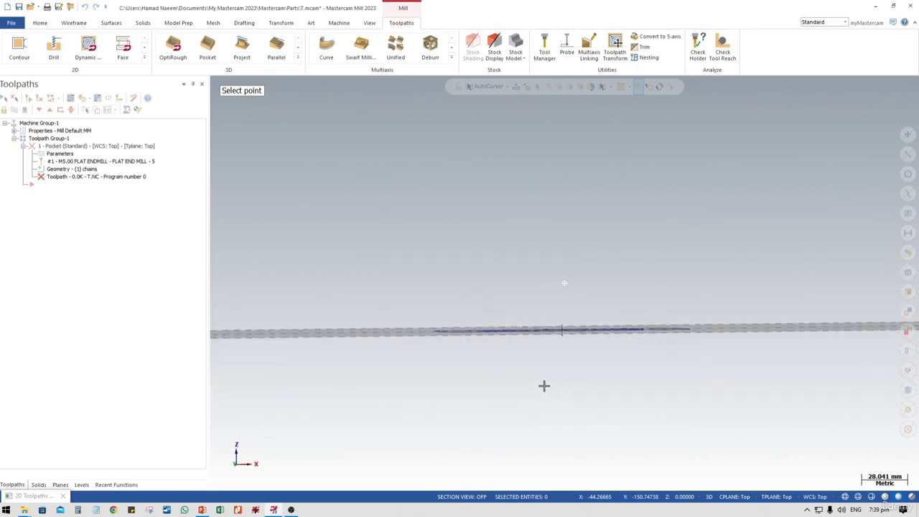
{"action": "middle_click_drag", "start_coordinate": [543, 386], "coordinate": [535, 391]}
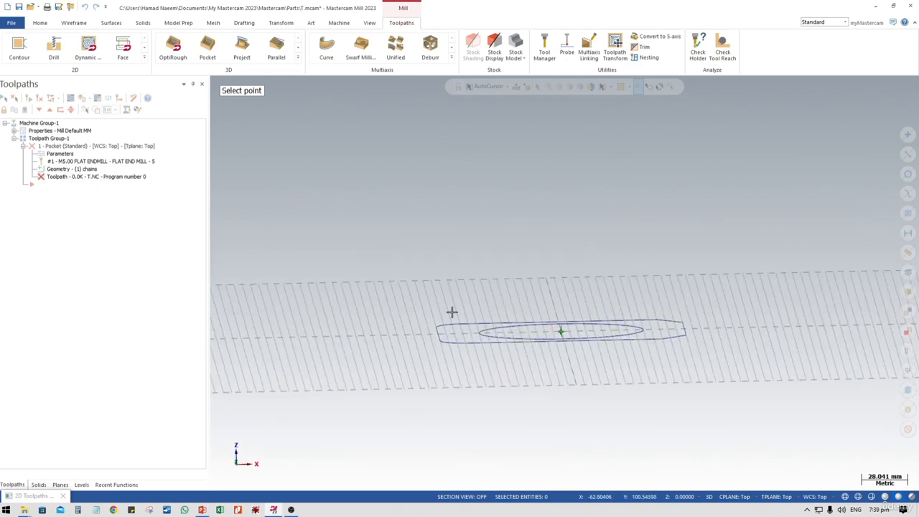
{"action": "left_click", "coordinate": [560, 332]}
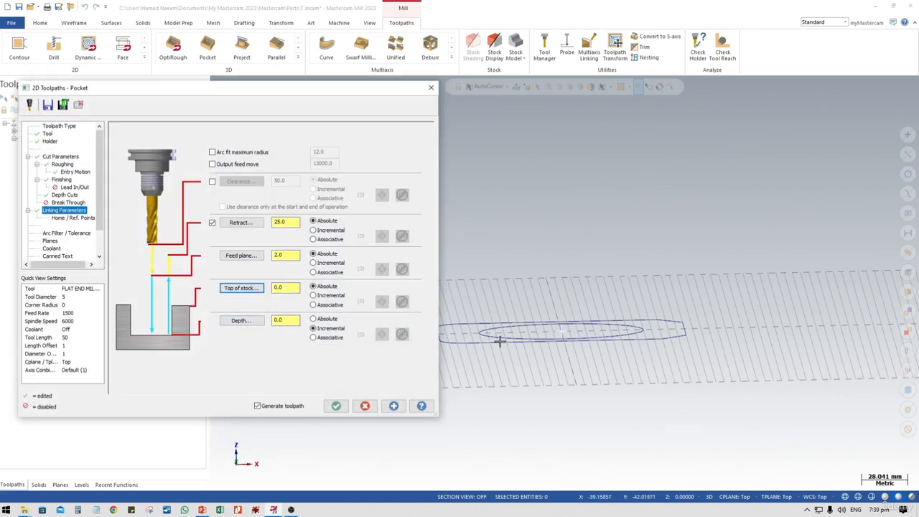
- Make the pocket depth absolute and set it to -10
{"action": "middle_click_drag", "start_coordinate": [508, 338], "coordinate": [518, 345]}
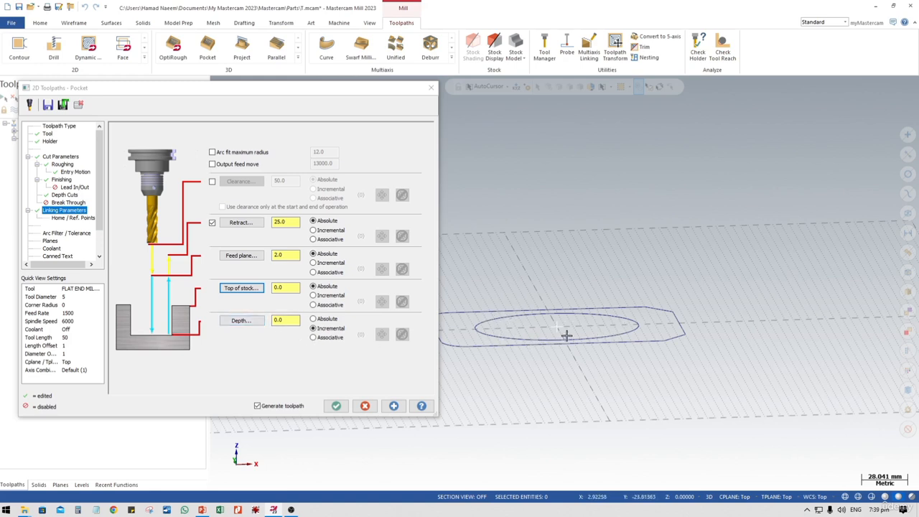
{"action": "left_click", "coordinate": [322, 321]}
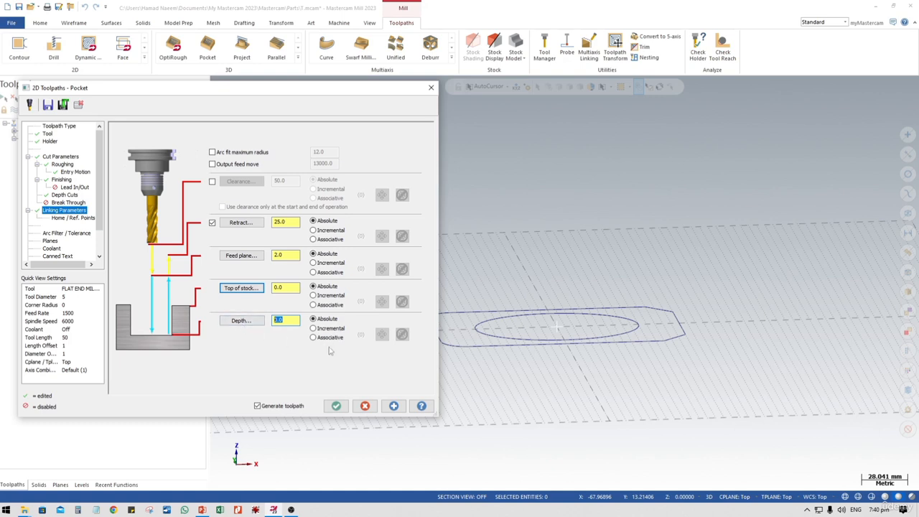
{"action": "type", "text": "0"}
{"action": "left_click", "coordinate": [554, 328]}
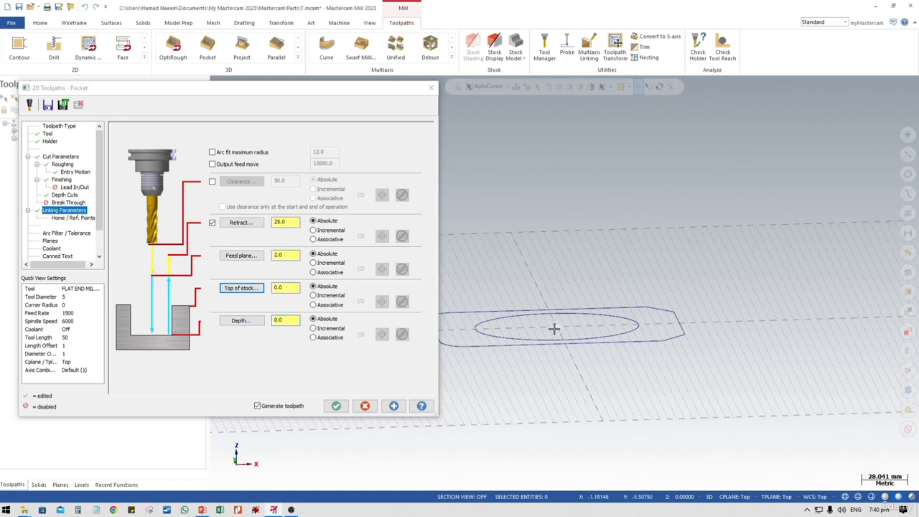
{"action": "middle_click_drag", "start_coordinate": [554, 328], "coordinate": [549, 322]}
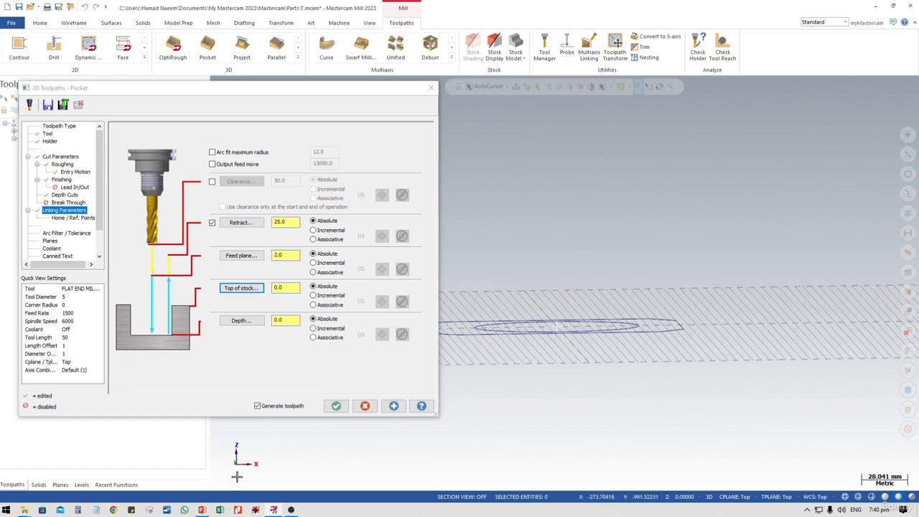
{"action": "left_click", "coordinate": [290, 320]}
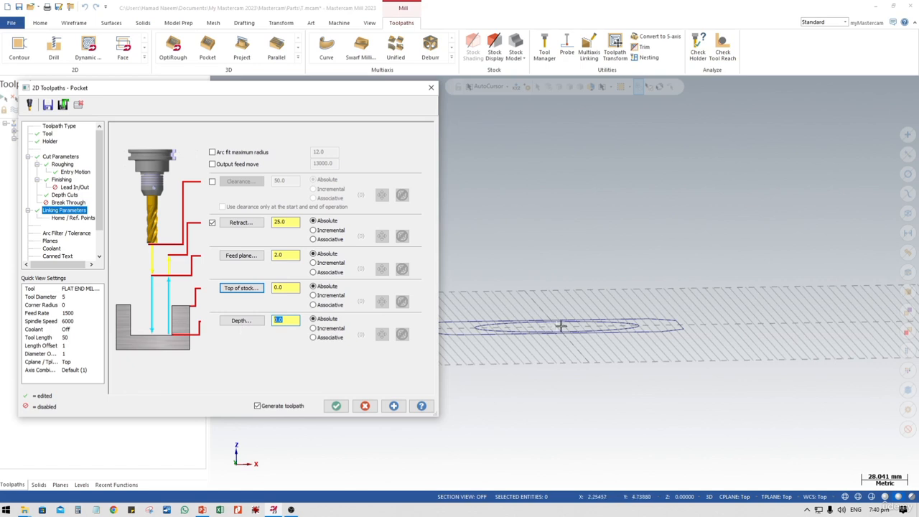
{"action": "scroll", "coordinate": [559, 338], "scroll_direction": "up", "scroll_amount": 2}
{"action": "scroll", "coordinate": [559, 339], "scroll_direction": "up", "scroll_amount": 1}
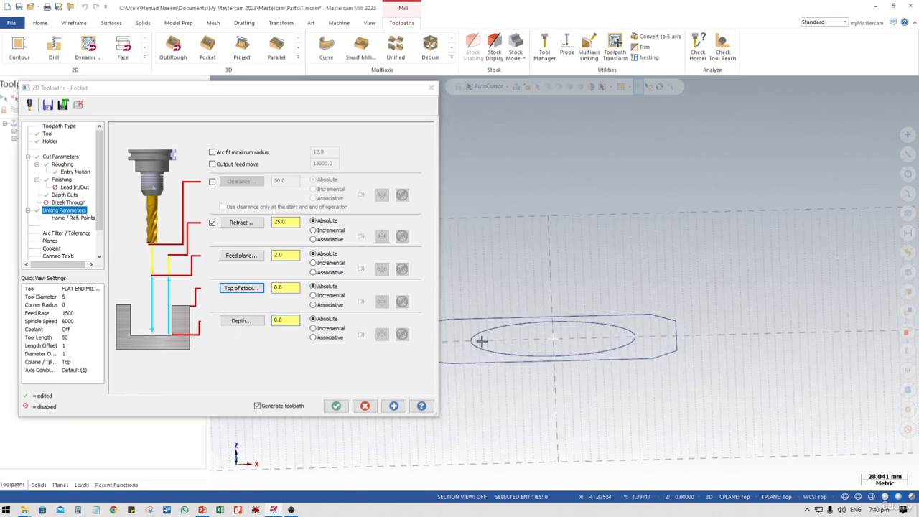
{"action": "left_click", "coordinate": [289, 320]}
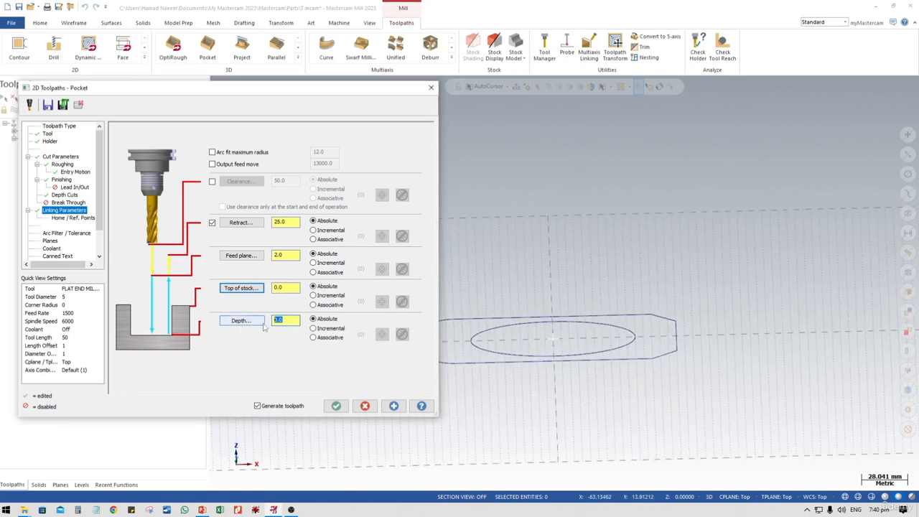
{"action": "type", "text": "-10"}
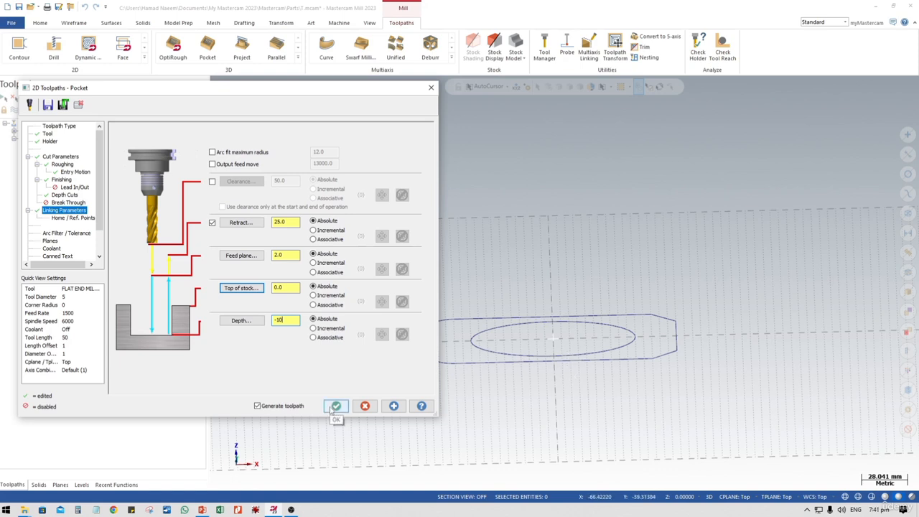
- Review the home position, arc filter tolerance and planes settings, and turn flood coolant on for the pocket
{"action": "left_click", "coordinate": [64, 219]}
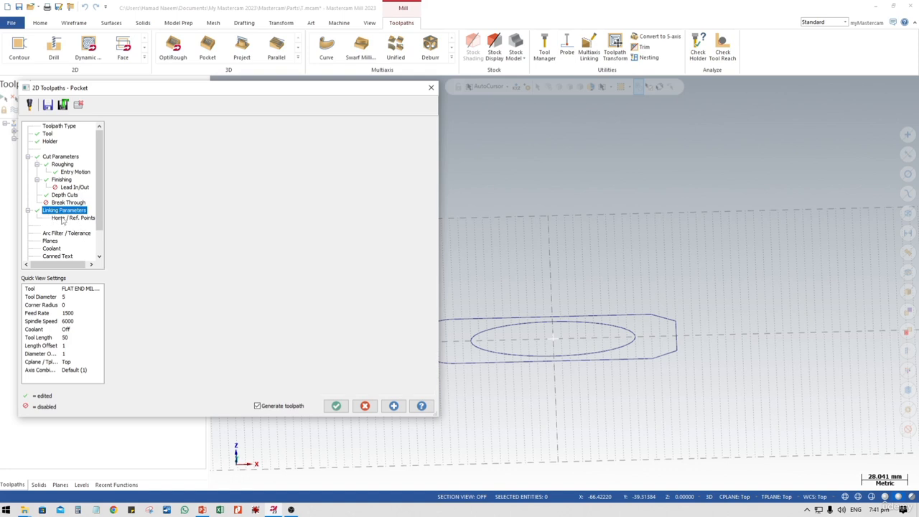
{"action": "left_click", "coordinate": [277, 143]}
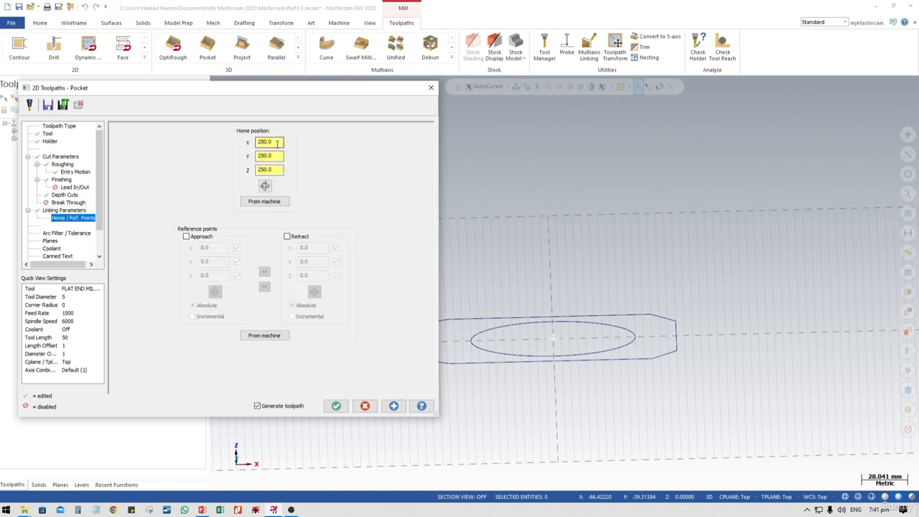
{"action": "left_click_drag", "start_coordinate": [277, 144], "coordinate": [257, 170]}
{"action": "left_click", "coordinate": [55, 235]}
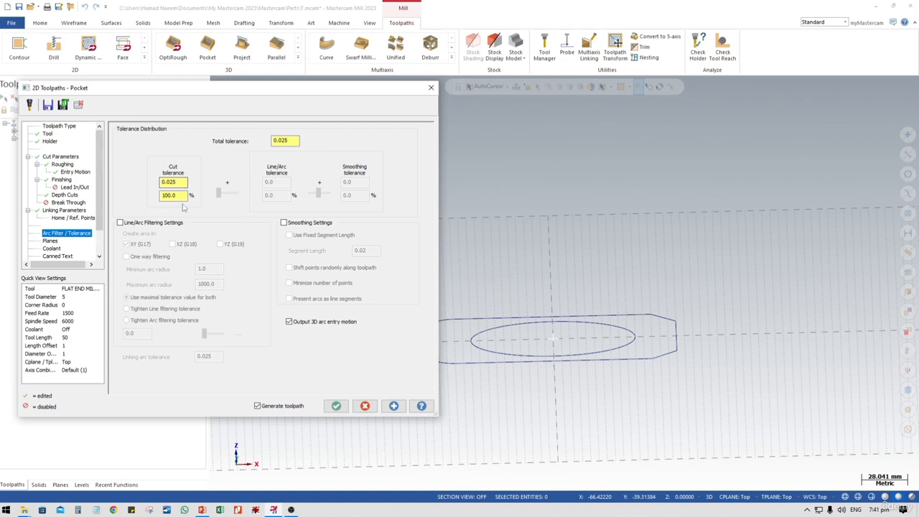
{"action": "left_click", "coordinate": [50, 241]}
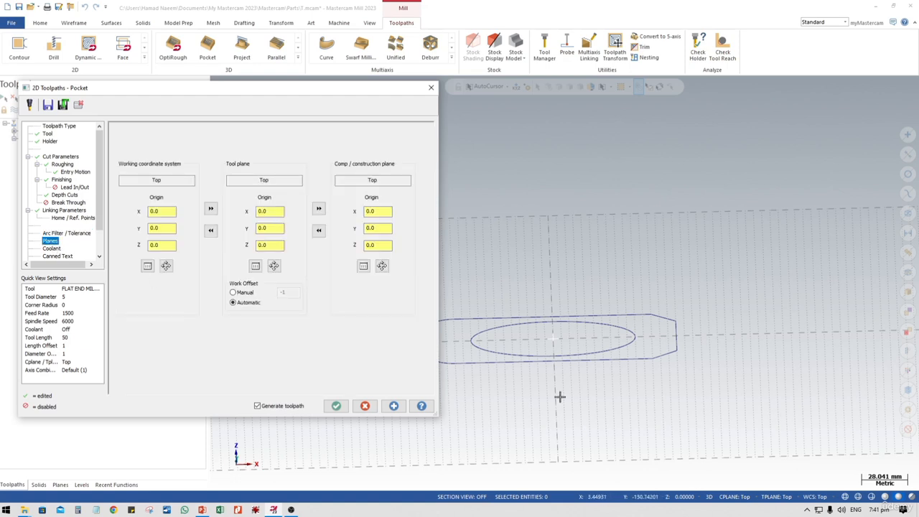
{"action": "left_click", "coordinate": [54, 249]}
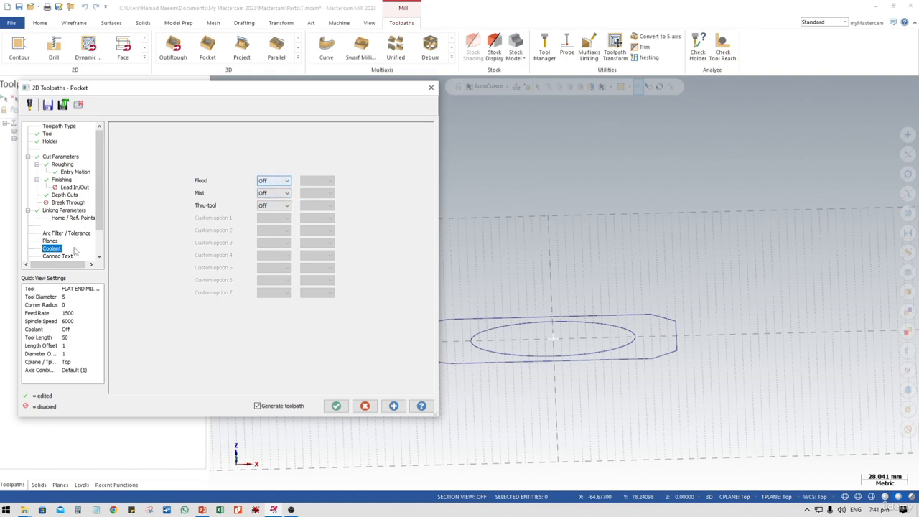
{"action": "left_click", "coordinate": [274, 180]}
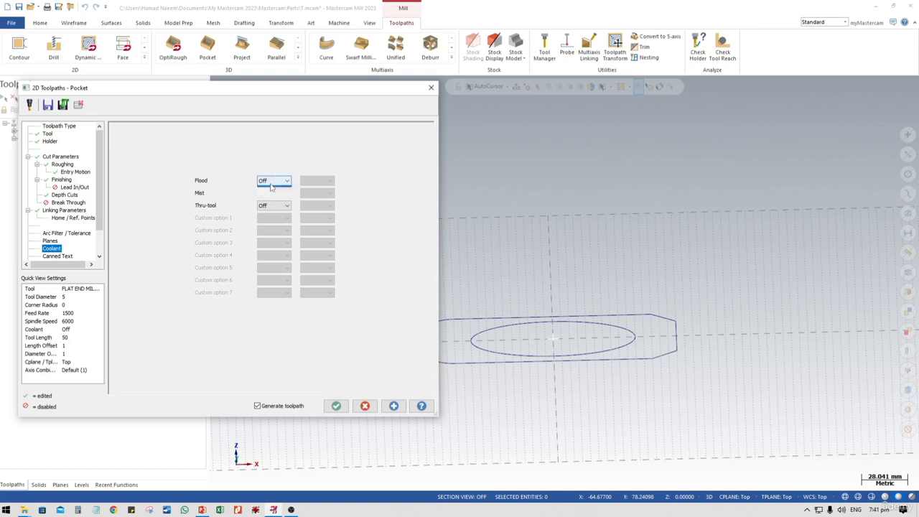
{"action": "left_click", "coordinate": [266, 193]}
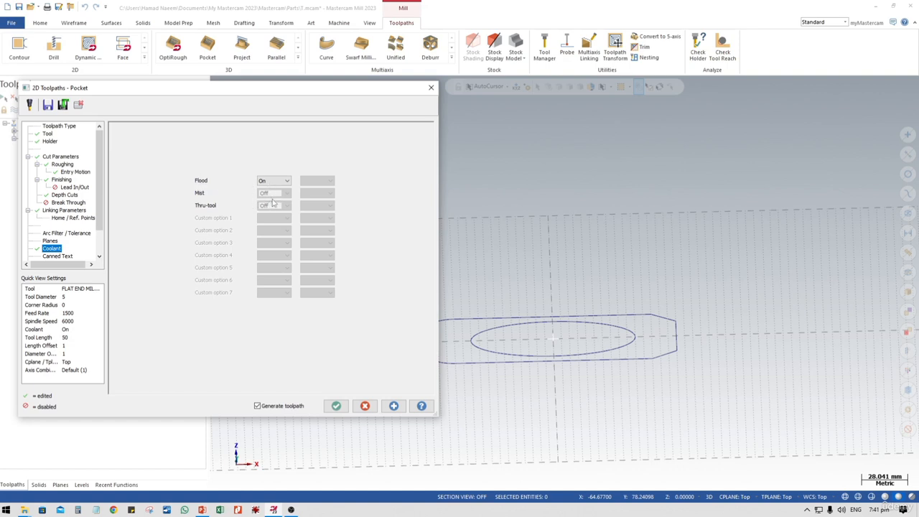
- Review the canned text, misc values and axis control settings, and accept the parameters to generate the pocket toolpath
{"action": "left_click_drag", "start_coordinate": [104, 204], "coordinate": [99, 251]}
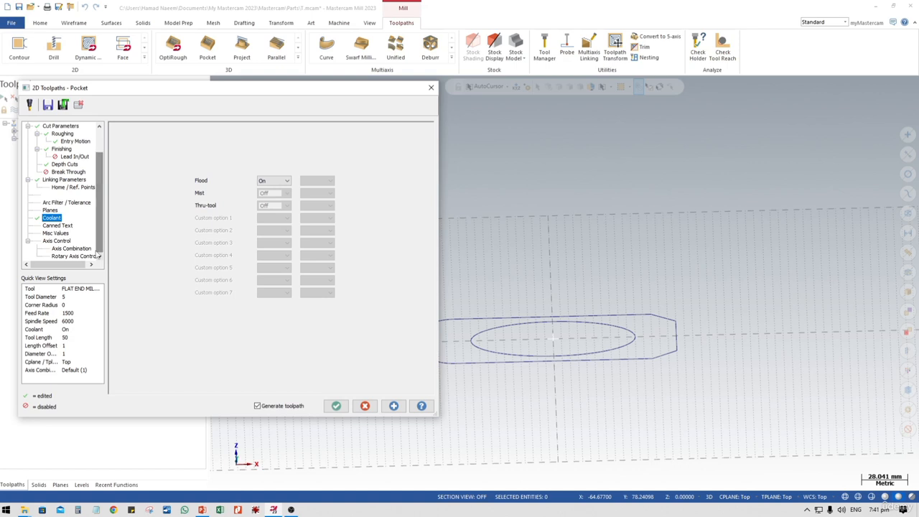
{"action": "left_click", "coordinate": [54, 226]}
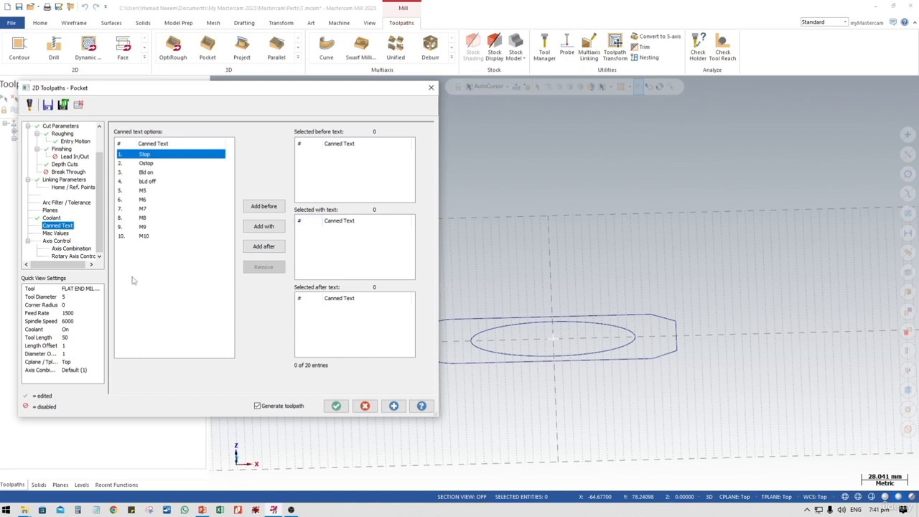
{"action": "left_click", "coordinate": [52, 237]}
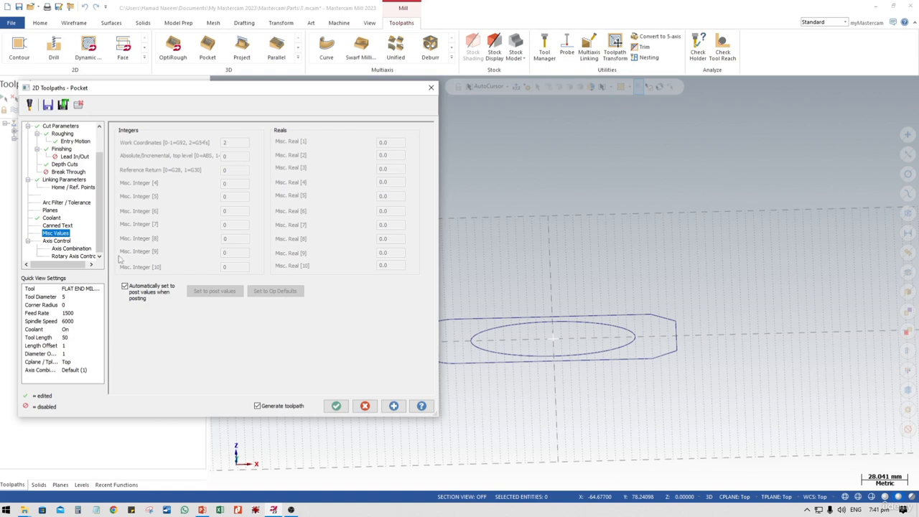
{"action": "left_click", "coordinate": [59, 247]}
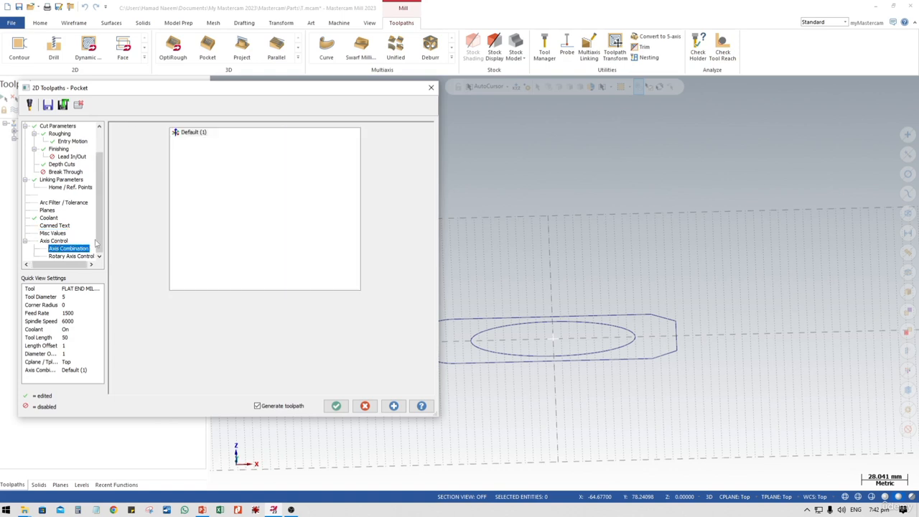
{"action": "left_click", "coordinate": [69, 256]}
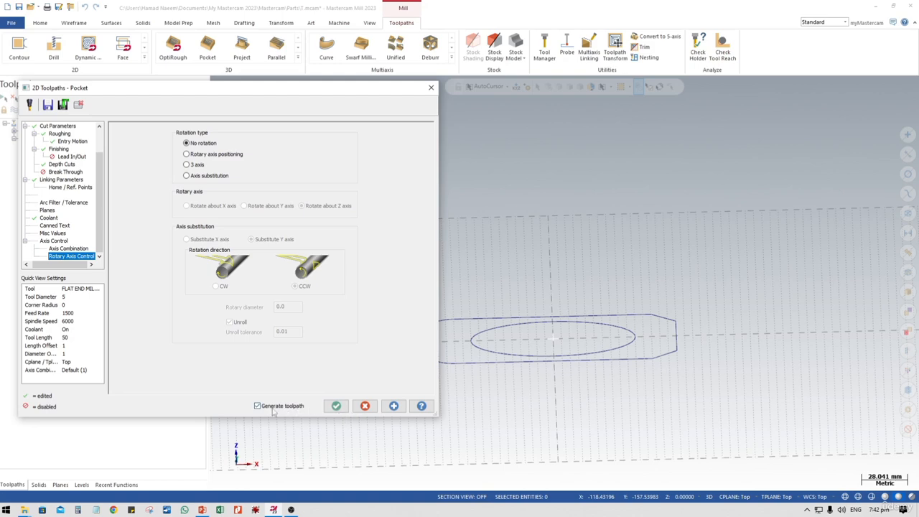
{"action": "left_click", "coordinate": [336, 405]}
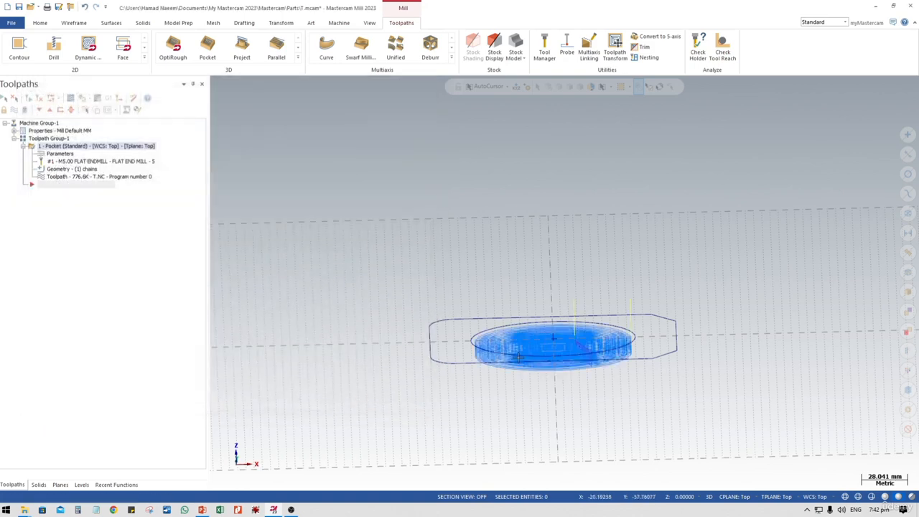
- Examine the generated pocket toolpath inside the ellipse from several angles and close up in the Top view
{"action": "mouse_move", "coordinate": [551, 292]}
{"action": "middle_mouse_down"}
{"action": "mouse_move", "coordinate": [542, 302]}
{"action": "mouse_move", "coordinate": [540, 363]}
{"action": "mouse_move", "coordinate": [550, 282]}
{"action": "middle_mouse_up"}
{"action": "mouse_move", "coordinate": [552, 284]}
{"action": "middle_mouse_down"}
{"action": "mouse_move", "coordinate": [553, 308]}
{"action": "mouse_move", "coordinate": [550, 299]}
{"action": "middle_mouse_up"}
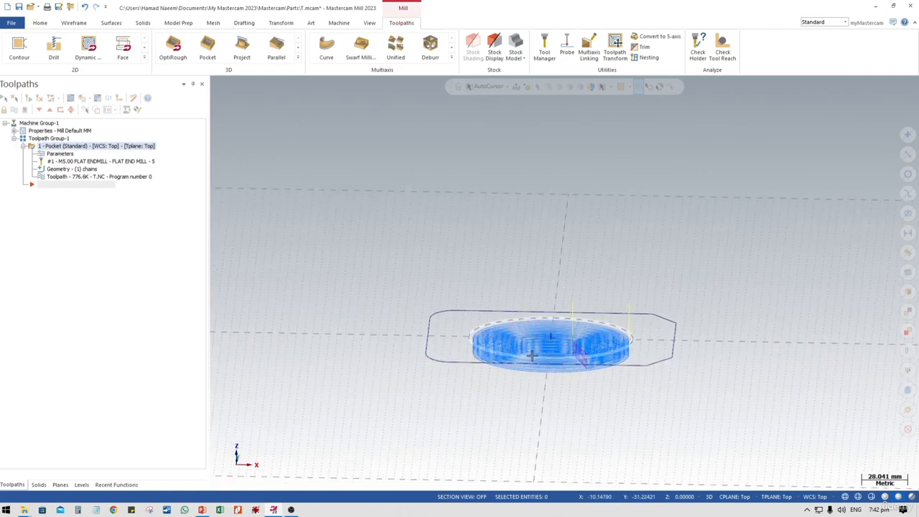
{"action": "scroll", "coordinate": [549, 346], "scroll_direction": "up", "scroll_amount": 5}
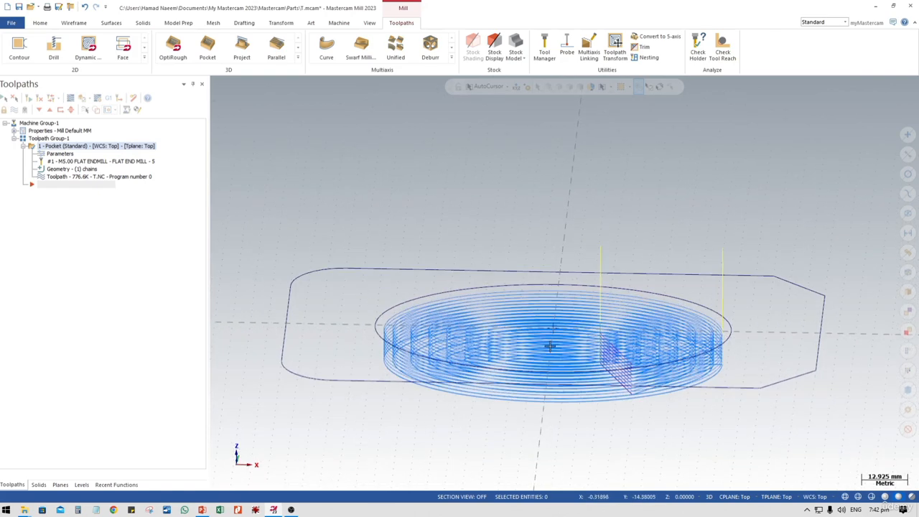
{"action": "scroll", "coordinate": [549, 346], "scroll_direction": "up", "scroll_amount": 4}
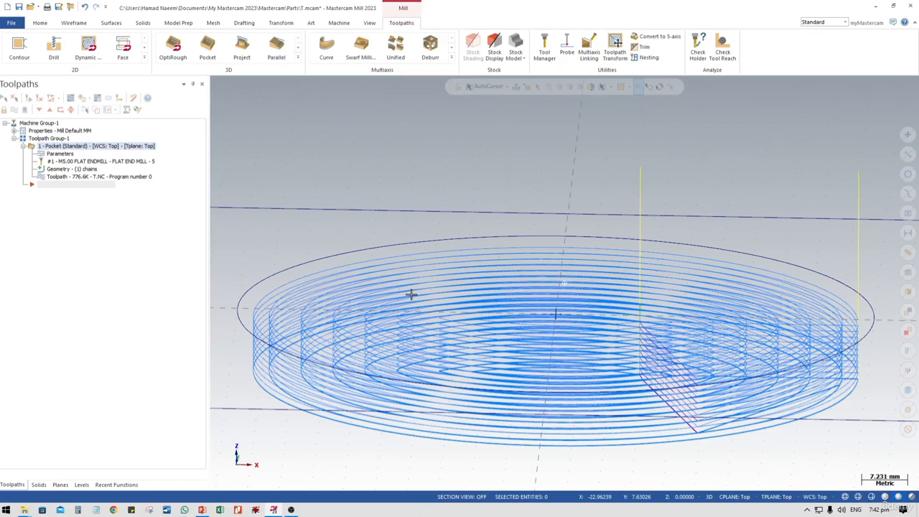
{"action": "middle_click_drag", "start_coordinate": [410, 294], "coordinate": [415, 375]}
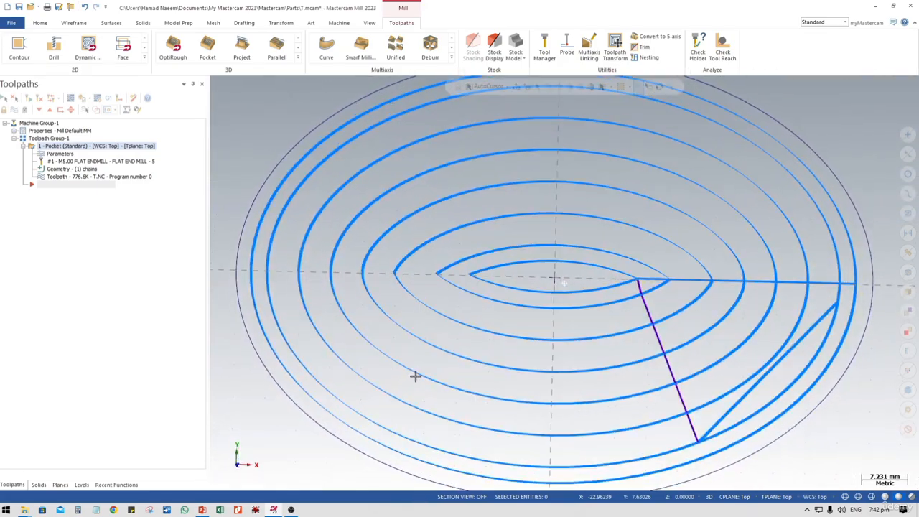
{"action": "right_click", "coordinate": [459, 229]}
{"action": "left_click", "coordinate": [482, 279]}
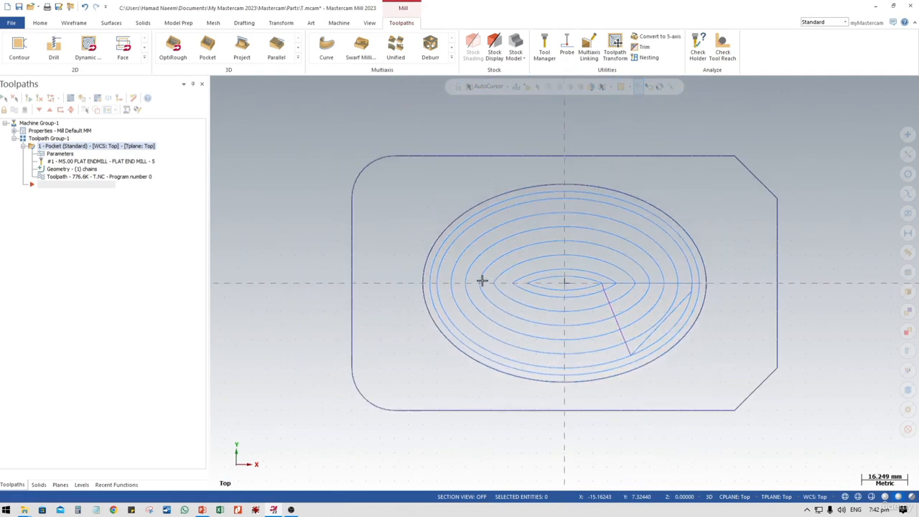
{"action": "scroll", "coordinate": [568, 282], "scroll_direction": "up", "scroll_amount": 5}
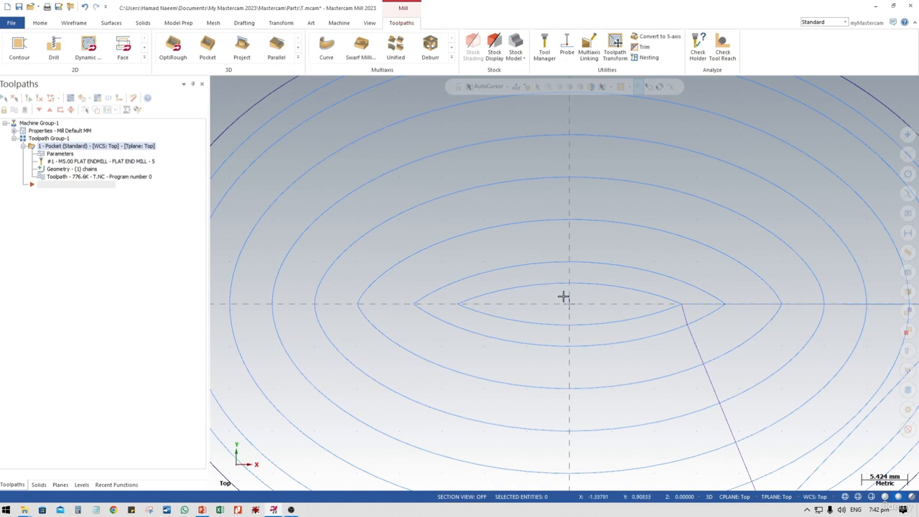
- Examine the elliptical pocket passes in the Top view and from tilted and side-on angles
{"action": "scroll", "coordinate": [549, 282], "scroll_direction": "down", "scroll_amount": 3}
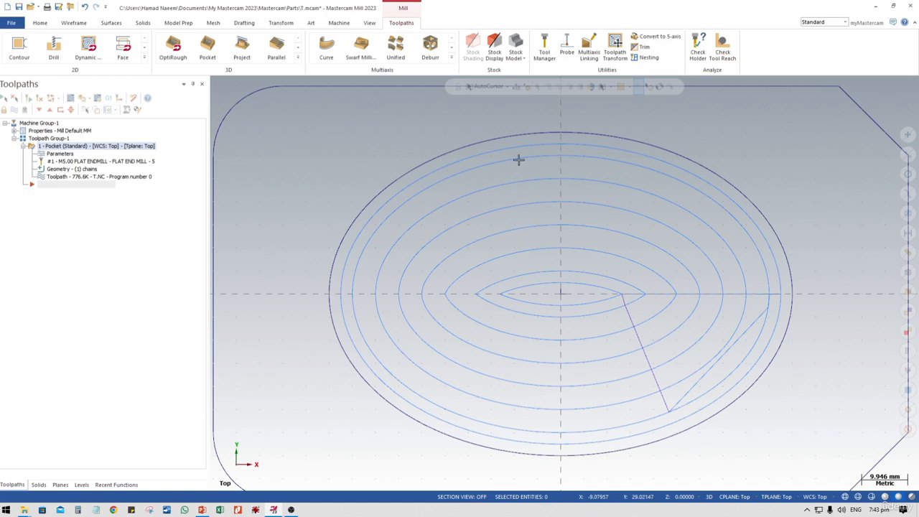
{"action": "scroll", "coordinate": [398, 190], "scroll_direction": "up", "scroll_amount": 1}
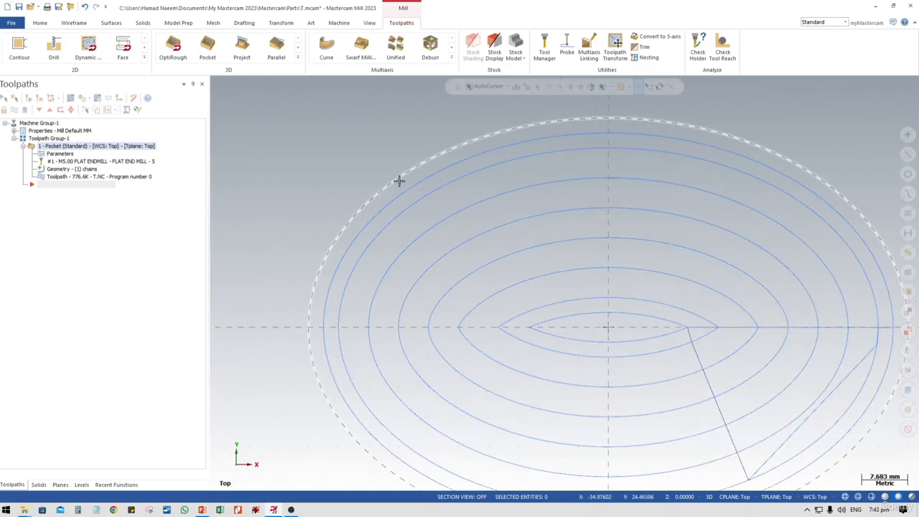
{"action": "mouse_move", "coordinate": [396, 185]}
{"action": "middle_mouse_down"}
{"action": "mouse_move", "coordinate": [380, 236]}
{"action": "mouse_move", "coordinate": [381, 208]}
{"action": "mouse_move", "coordinate": [399, 198]}
{"action": "middle_mouse_up"}
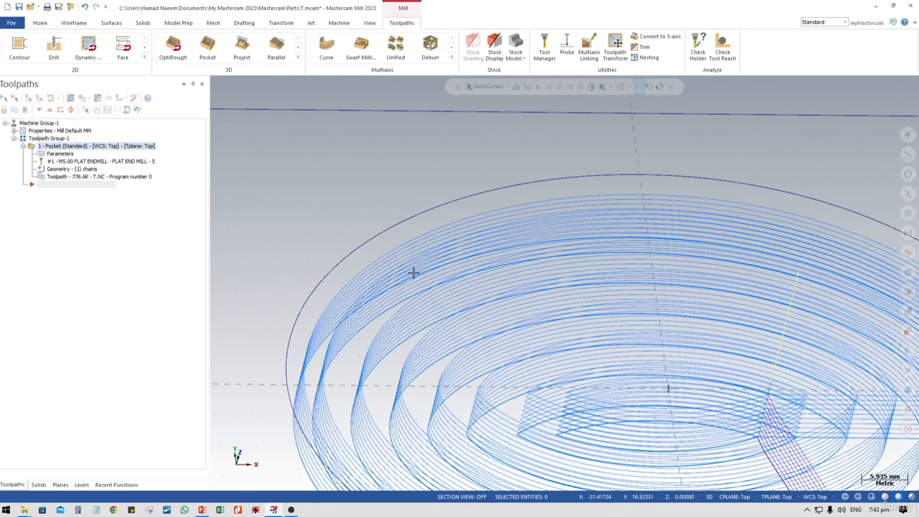
{"action": "scroll", "coordinate": [387, 320], "scroll_direction": "down", "scroll_amount": 5}
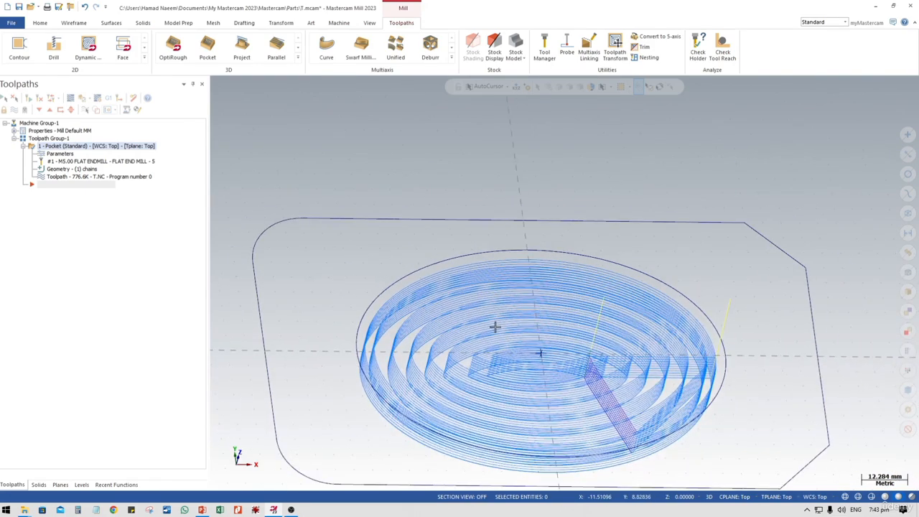
{"action": "middle_click_drag", "start_coordinate": [493, 326], "coordinate": [486, 354]}
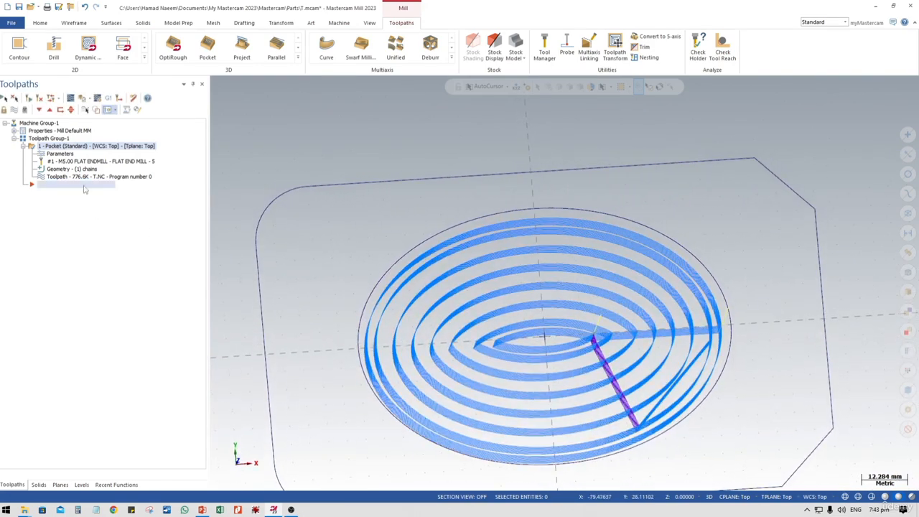
{"action": "middle_click_drag", "start_coordinate": [551, 355], "coordinate": [533, 270]}
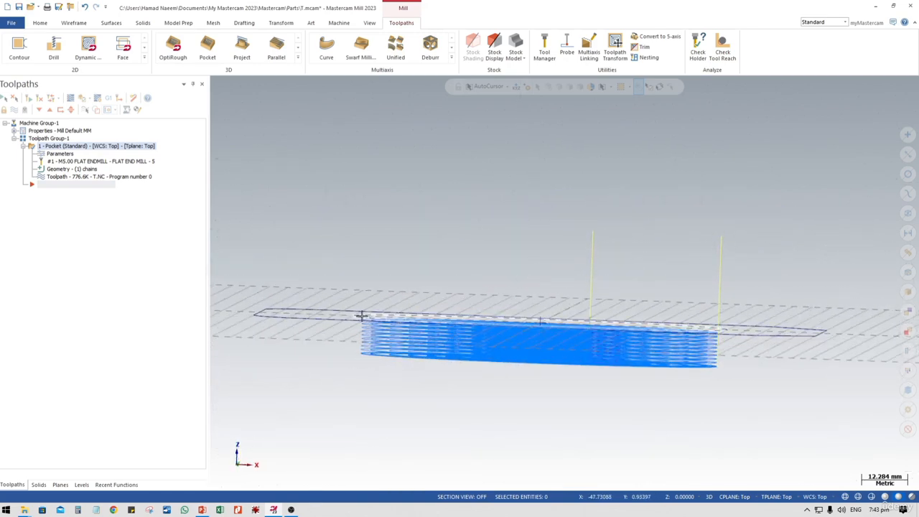
- Switch to the Front view and examine the depth cuts and the closely spaced finish passes at the pocket floor
{"action": "right_click", "coordinate": [461, 353]}
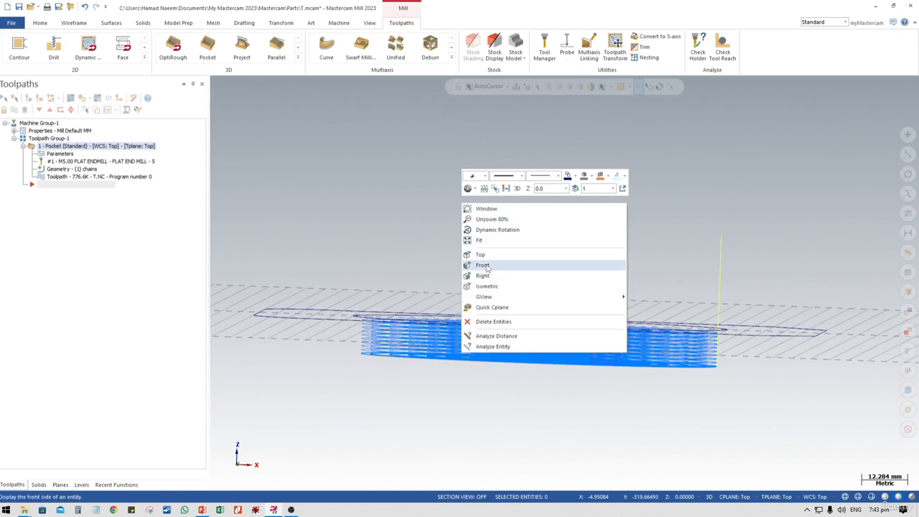
{"action": "left_click", "coordinate": [483, 265]}
{"action": "scroll", "coordinate": [486, 363], "scroll_direction": "up", "scroll_amount": 2}
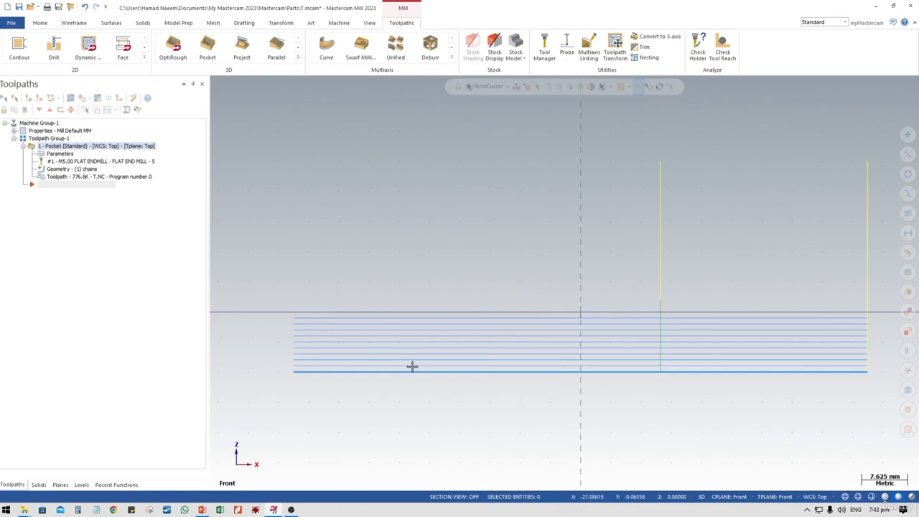
{"action": "scroll", "coordinate": [295, 374], "scroll_direction": "up", "scroll_amount": 8}
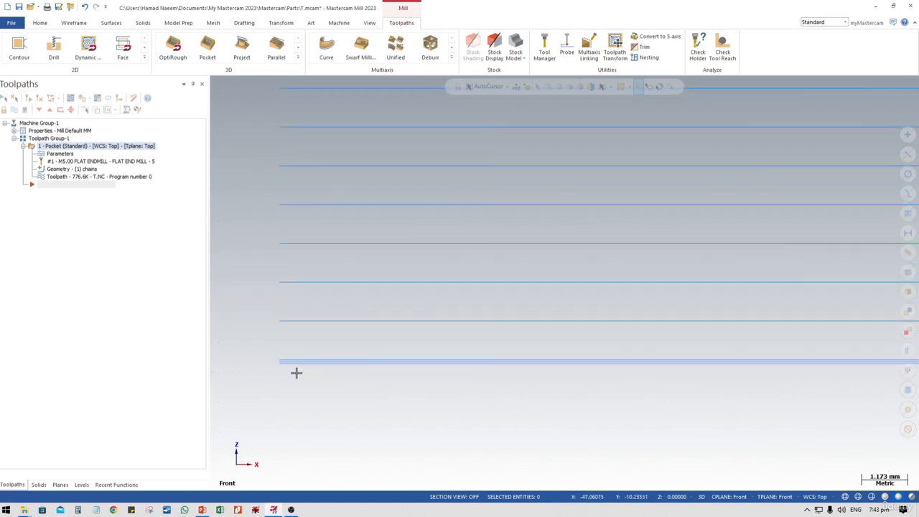
{"action": "scroll", "coordinate": [280, 363], "scroll_direction": "up", "scroll_amount": 4}
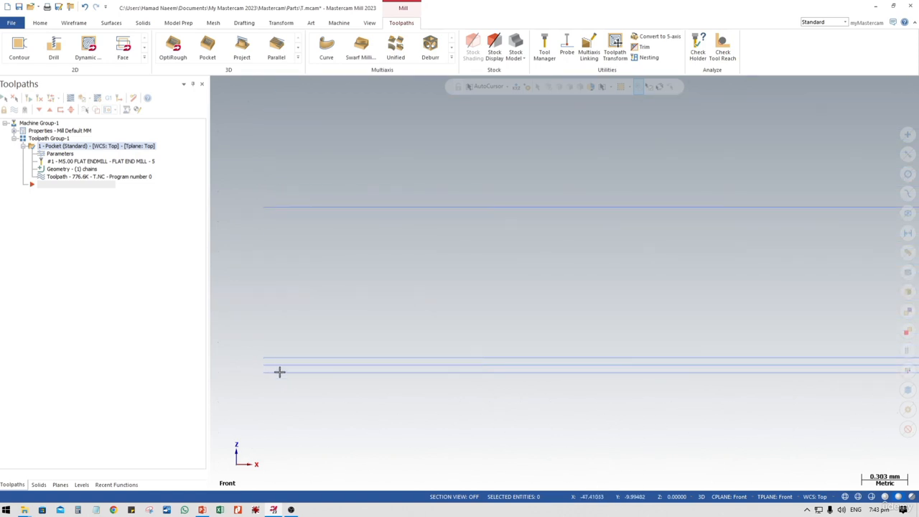
{"action": "scroll", "coordinate": [281, 365], "scroll_direction": "up", "scroll_amount": 4}
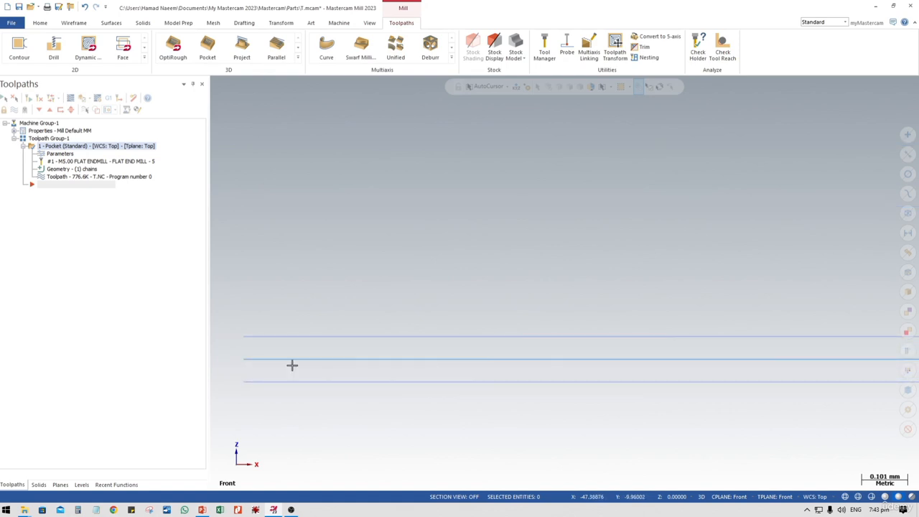
{"action": "scroll", "coordinate": [365, 369], "scroll_direction": "down", "scroll_amount": 1}
{"action": "scroll", "coordinate": [364, 368], "scroll_direction": "down", "scroll_amount": 9}
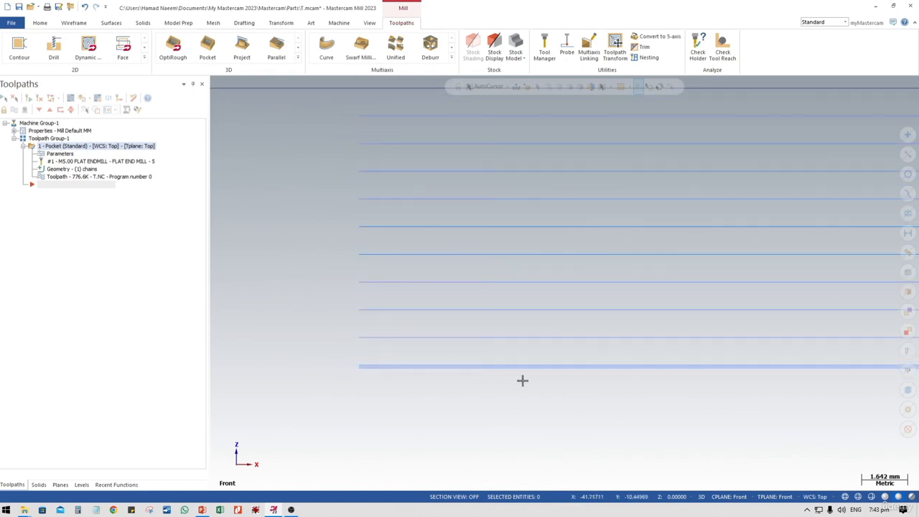
{"action": "scroll", "coordinate": [582, 369], "scroll_direction": "down", "scroll_amount": 2}
{"action": "scroll", "coordinate": [582, 369], "scroll_direction": "down", "scroll_amount": 1}
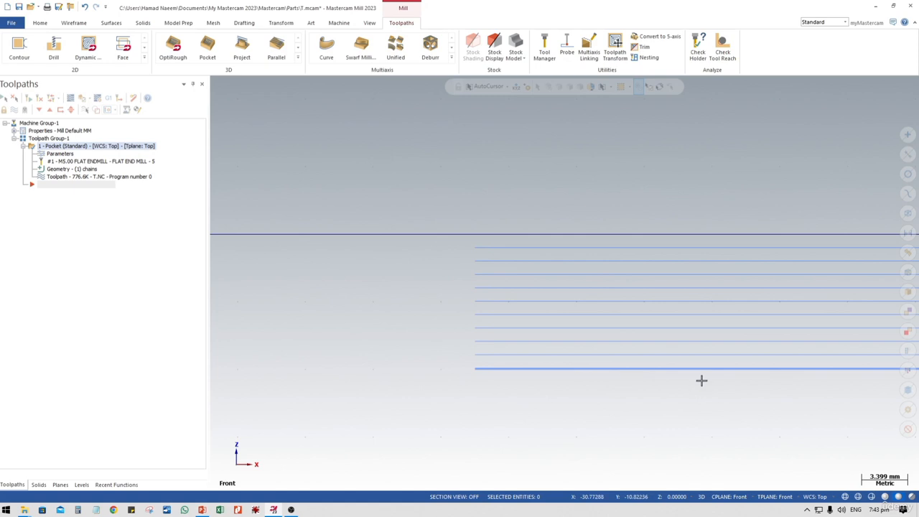
{"action": "middle_click_drag", "start_coordinate": [698, 379], "coordinate": [487, 376]}
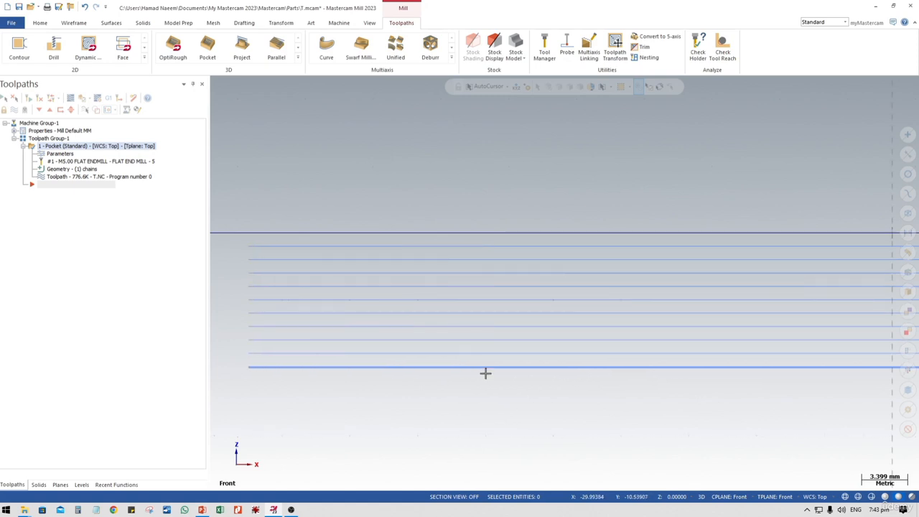
{"action": "scroll", "coordinate": [508, 369], "scroll_direction": "up", "scroll_amount": 1}
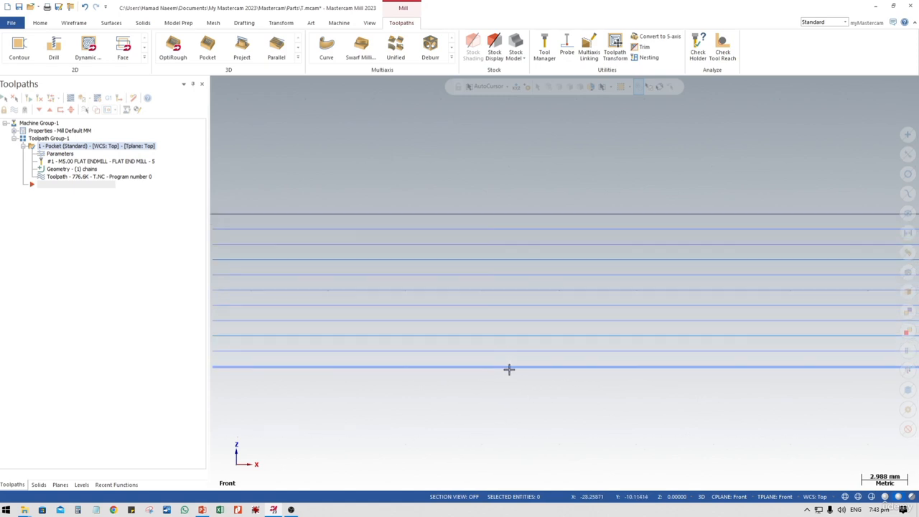
{"action": "scroll", "coordinate": [508, 369], "scroll_direction": "up", "scroll_amount": 5}
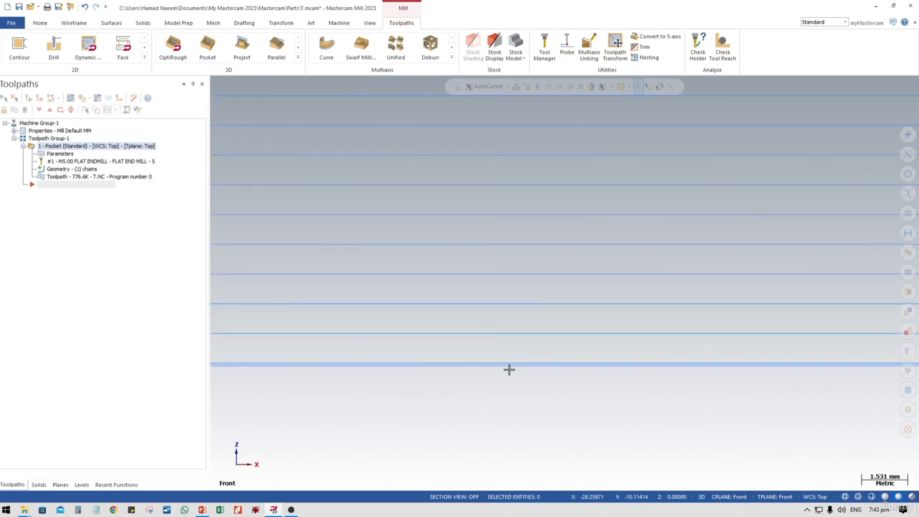
{"action": "scroll", "coordinate": [509, 368], "scroll_direction": "down", "scroll_amount": 8}
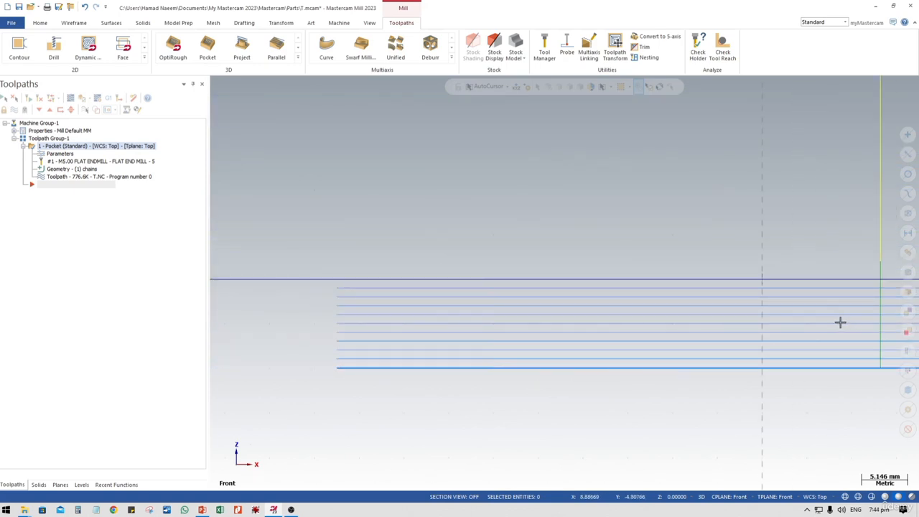
- Examine the tool's plunge and retract moves and the stacked depth passes in the Front view, then the whole pocket from an angle
{"action": "middle_click_drag", "start_coordinate": [839, 321], "coordinate": [543, 402]}
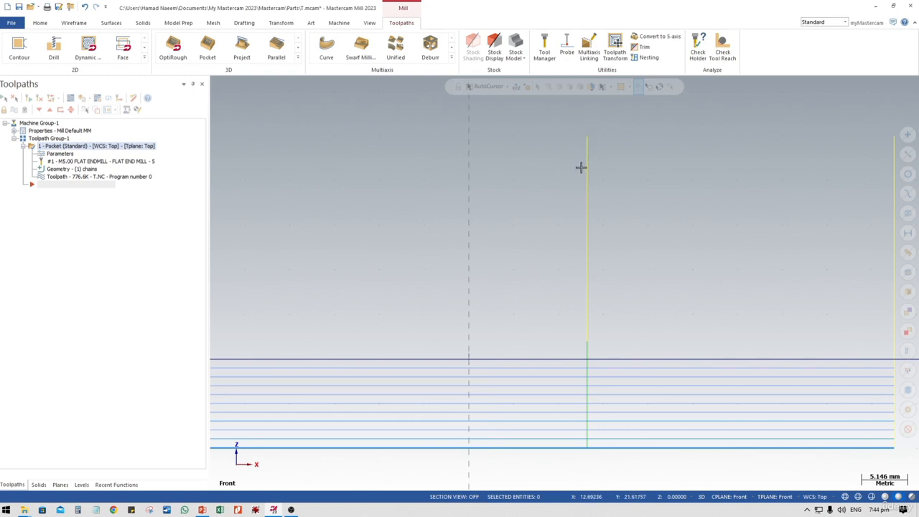
{"action": "scroll", "coordinate": [589, 345], "scroll_direction": "up", "scroll_amount": 1}
{"action": "scroll", "coordinate": [590, 345], "scroll_direction": "up", "scroll_amount": 1}
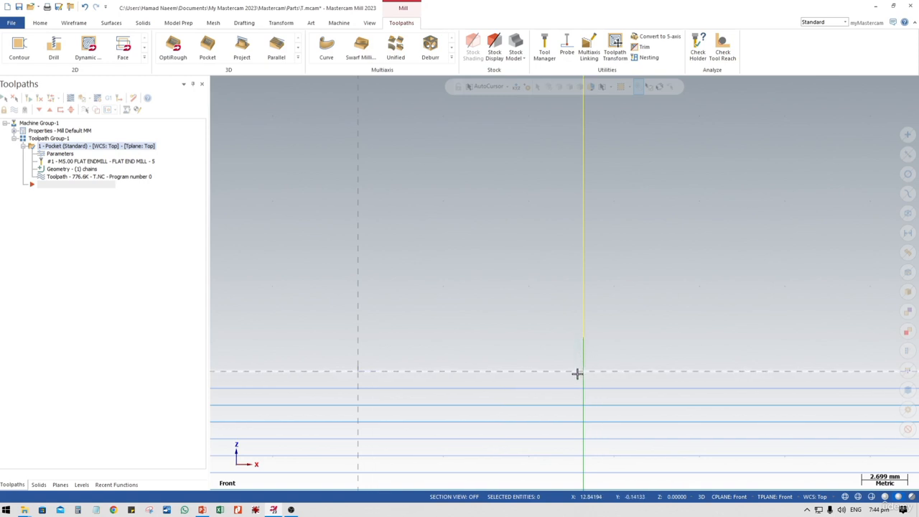
{"action": "scroll", "coordinate": [553, 365], "scroll_direction": "down", "scroll_amount": 5}
{"action": "scroll", "coordinate": [242, 373], "scroll_direction": "up", "scroll_amount": 3}
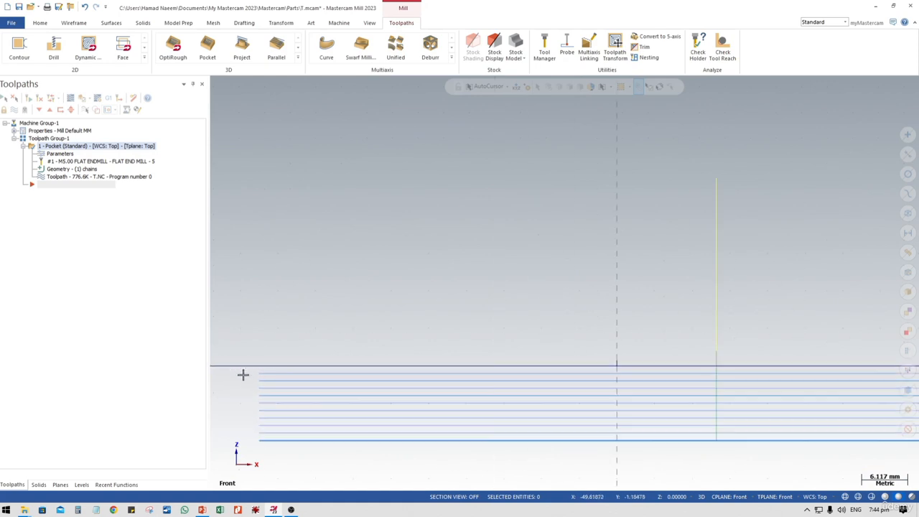
{"action": "scroll", "coordinate": [259, 366], "scroll_direction": "up", "scroll_amount": 4}
{"action": "scroll", "coordinate": [267, 375], "scroll_direction": "down", "scroll_amount": 4}
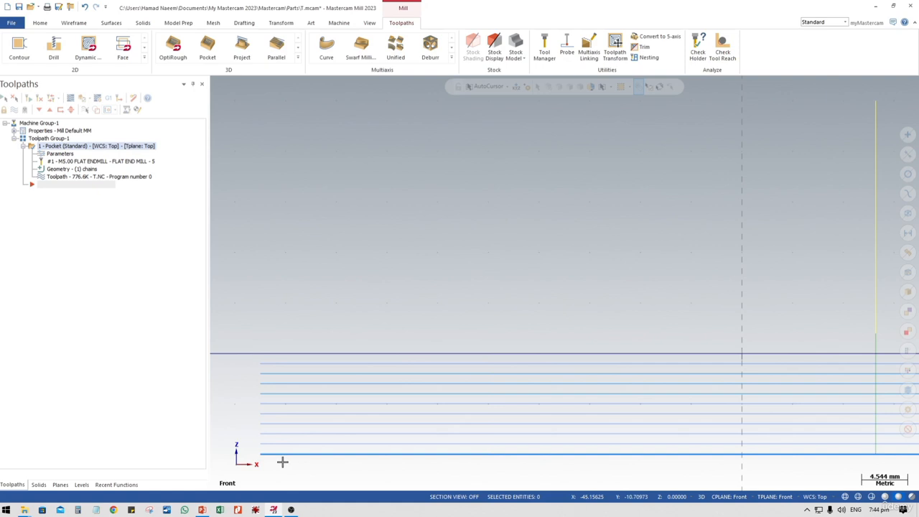
{"action": "scroll", "coordinate": [282, 462], "scroll_direction": "up", "scroll_amount": 6}
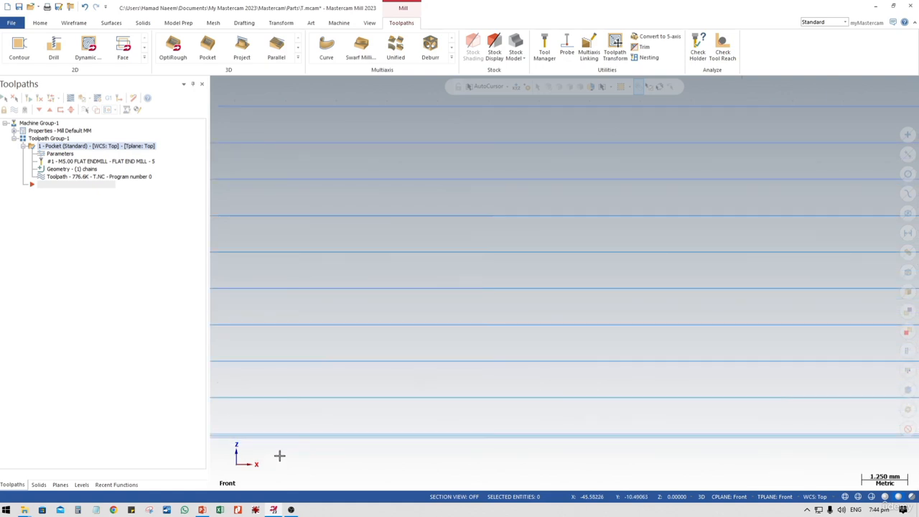
{"action": "scroll", "coordinate": [280, 455], "scroll_direction": "down", "scroll_amount": 3}
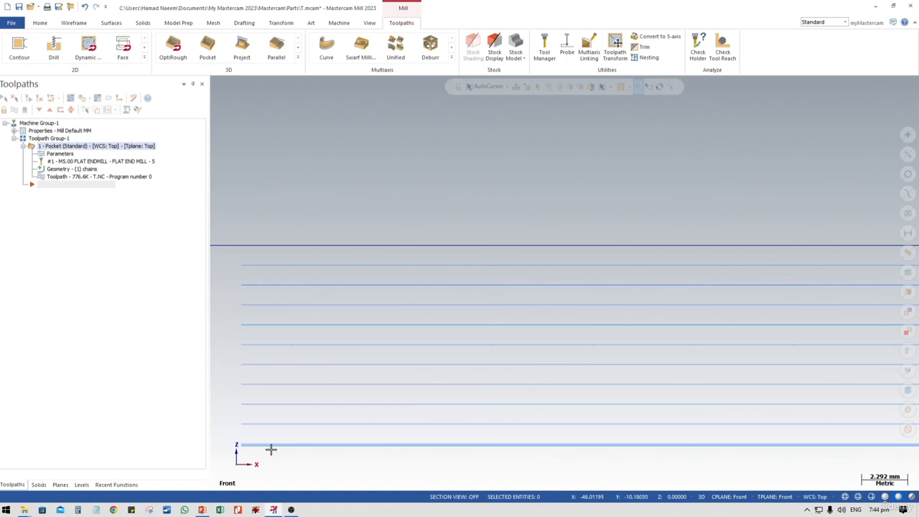
{"action": "scroll", "coordinate": [271, 449], "scroll_direction": "up", "scroll_amount": 5}
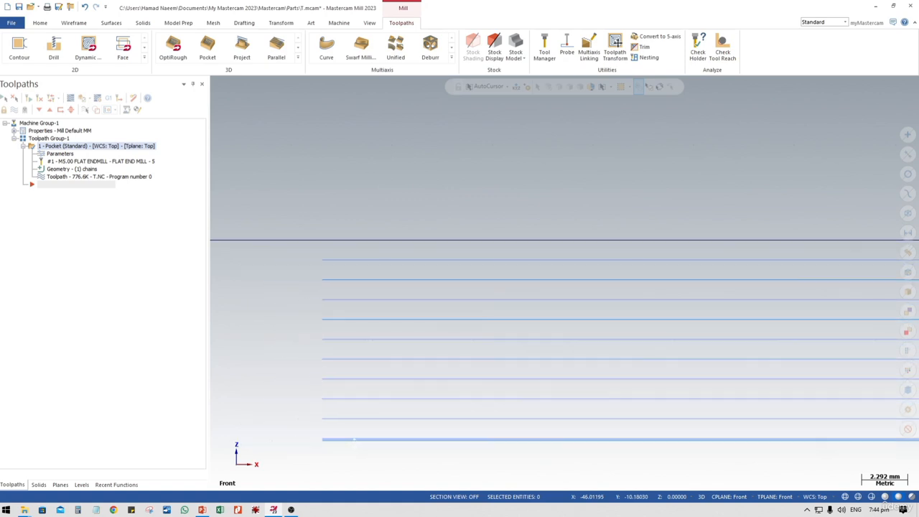
{"action": "scroll", "coordinate": [334, 434], "scroll_direction": "down", "scroll_amount": 10}
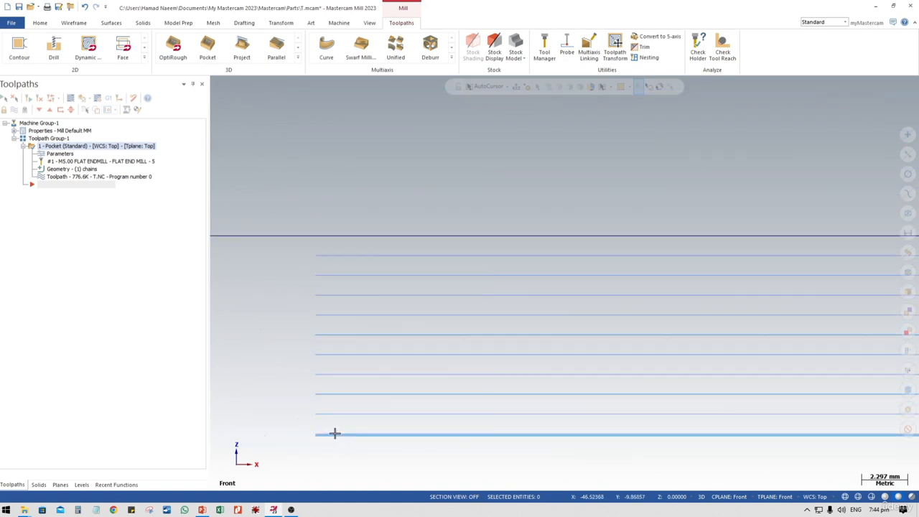
{"action": "middle_click_drag", "start_coordinate": [671, 327], "coordinate": [630, 334]}
{"action": "scroll", "coordinate": [629, 334], "scroll_direction": "down", "scroll_amount": 6}
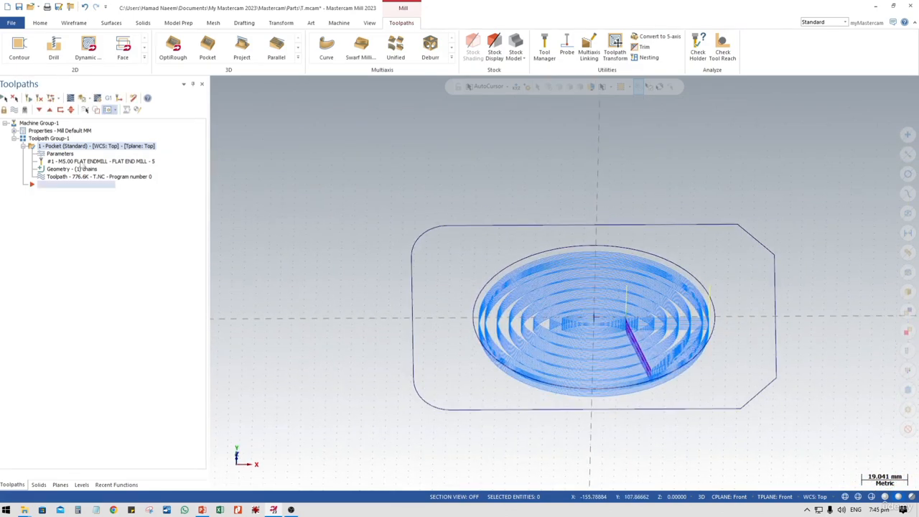
- Set the pocket's stock to leave on walls to -2 in the cut parameters, regenerate the toolpath and inspect its outer edge
{"action": "left_click", "coordinate": [58, 155]}
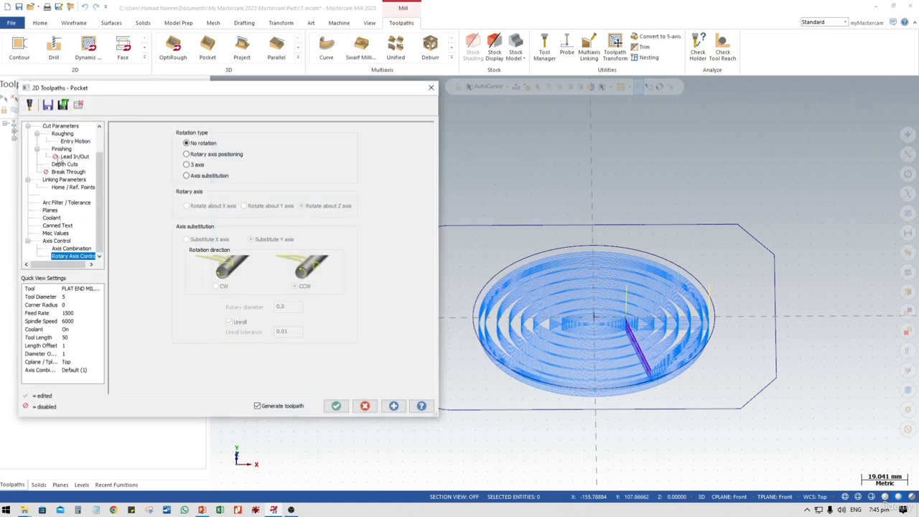
{"action": "scroll", "coordinate": [62, 162], "scroll_direction": "up", "scroll_amount": 2}
{"action": "left_click", "coordinate": [61, 156]}
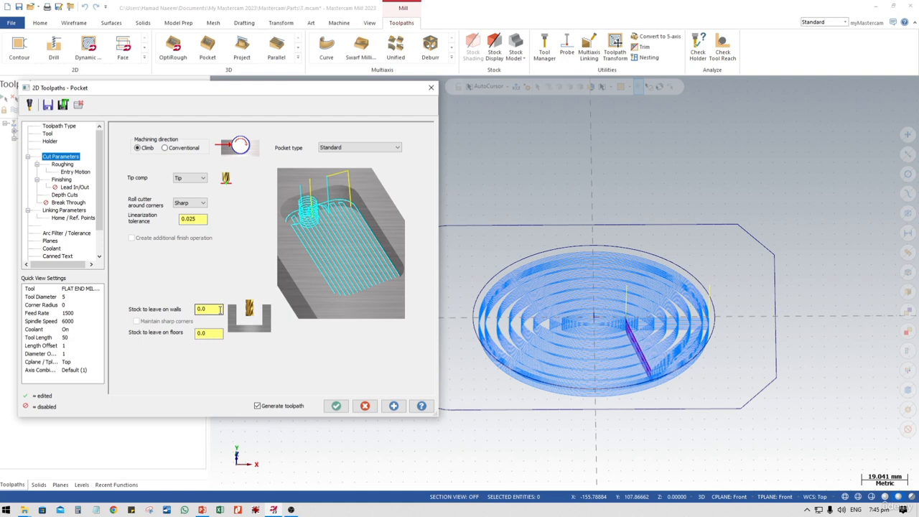
{"action": "left_click_drag", "start_coordinate": [220, 309], "coordinate": [183, 305]}
{"action": "left_click", "coordinate": [336, 406]}
{"action": "middle_click_drag", "start_coordinate": [558, 299], "coordinate": [558, 336]}
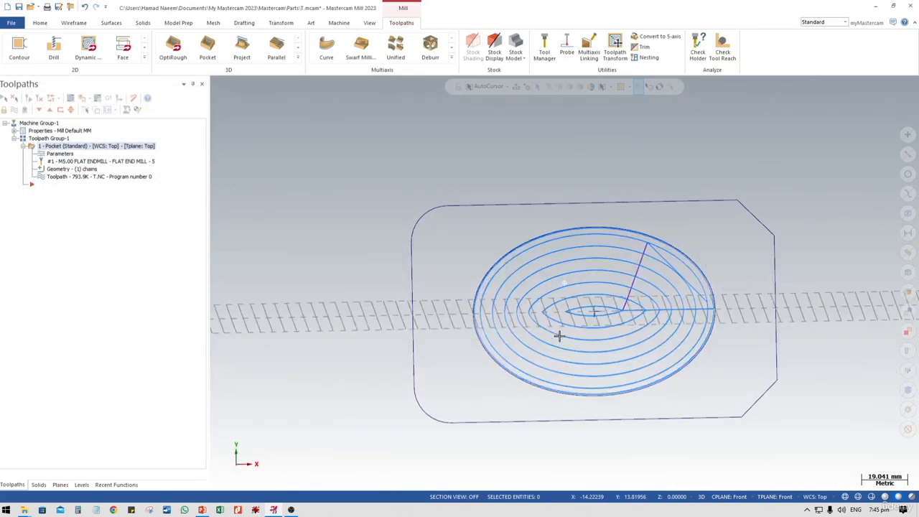
{"action": "scroll", "coordinate": [474, 267], "scroll_direction": "up", "scroll_amount": 5}
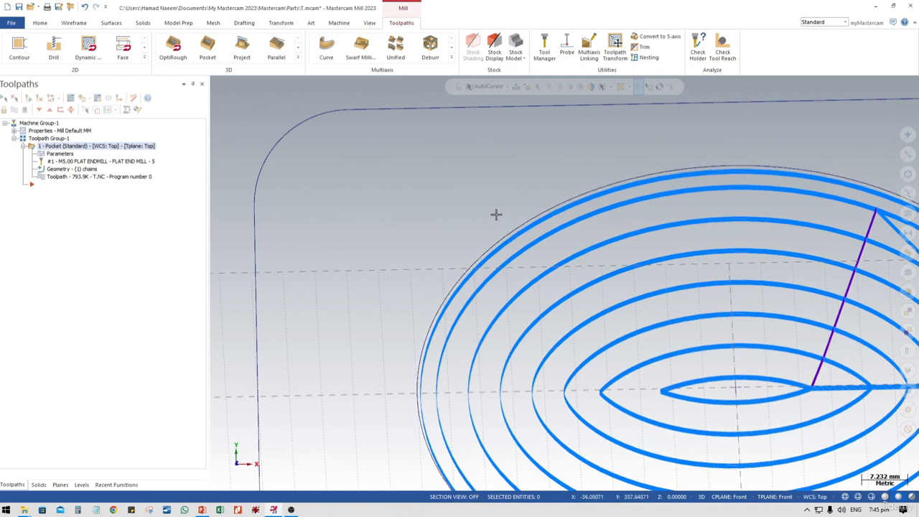
- Set the pocket's stock to leave on walls to 2 and regenerate the toolpath
{"action": "left_click", "coordinate": [66, 156]}
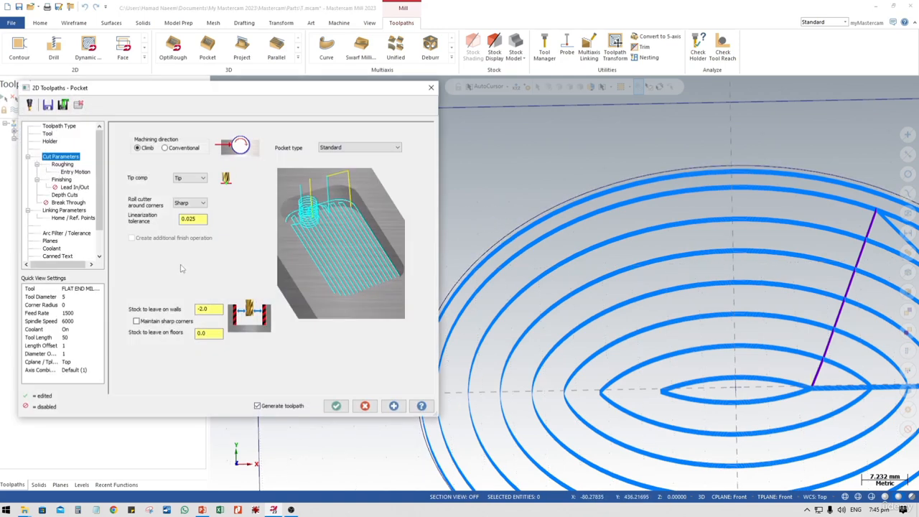
{"action": "double_click", "coordinate": [213, 308]}
{"action": "type", "text": "2"}
{"action": "left_click", "coordinate": [336, 406]}
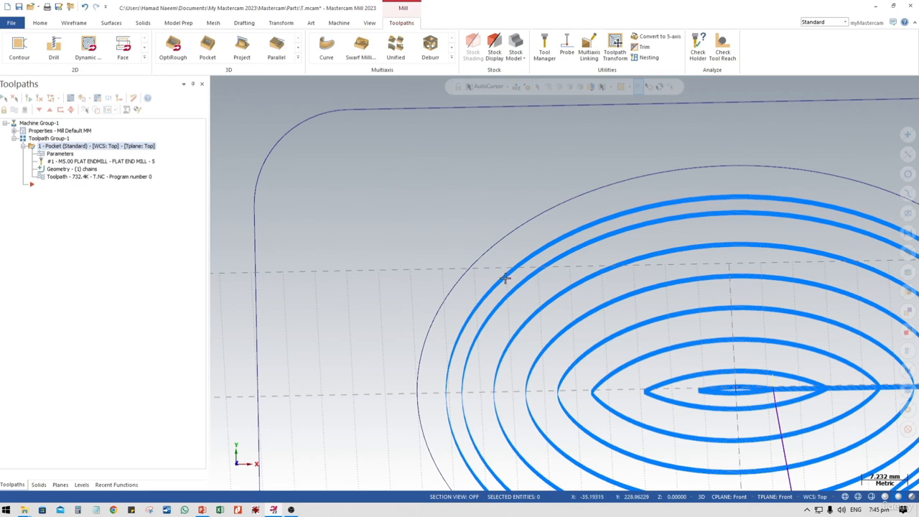
- Set the pocket's stock to leave on walls to 0 in the cut parameters
{"action": "left_click", "coordinate": [60, 155]}
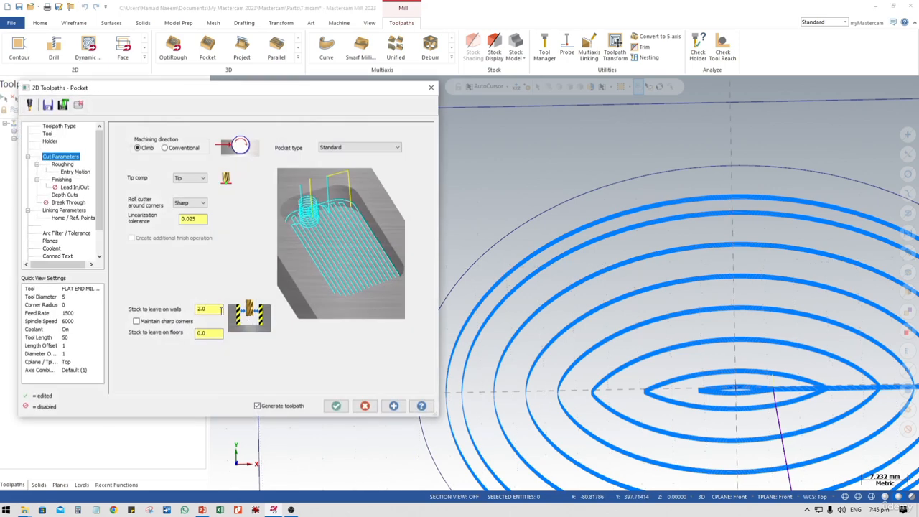
{"action": "left_click", "coordinate": [206, 309]}
{"action": "left_click_drag", "start_coordinate": [208, 308], "coordinate": [178, 311]}
{"action": "type", "text": "0"}
- Review the stepover percentage and stepover distance in the pocket's roughing settings
{"action": "left_click", "coordinate": [63, 164]}
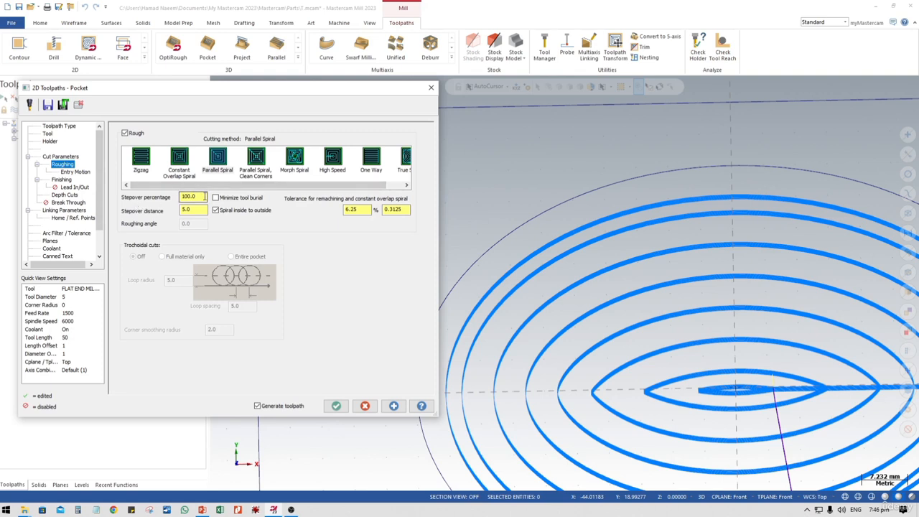
{"action": "left_click_drag", "start_coordinate": [203, 197], "coordinate": [167, 196]}
{"action": "left_click_drag", "start_coordinate": [198, 211], "coordinate": [159, 210]}
{"action": "double_click", "coordinate": [203, 197]}
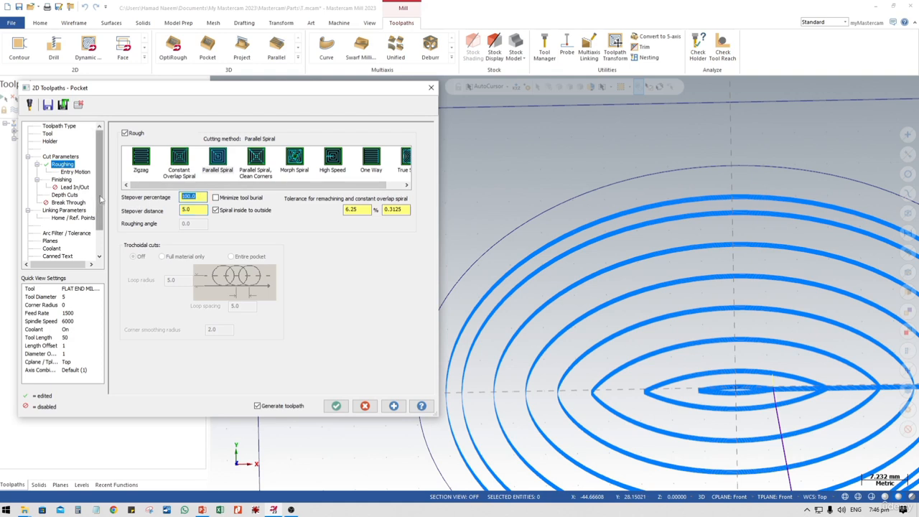
- Set the pocket's roughing stepover percentage to 50, regenerate the toolpath and inspect the spacing of its passes
{"action": "type", "text": "50"}
{"action": "key", "text": "Tab"}
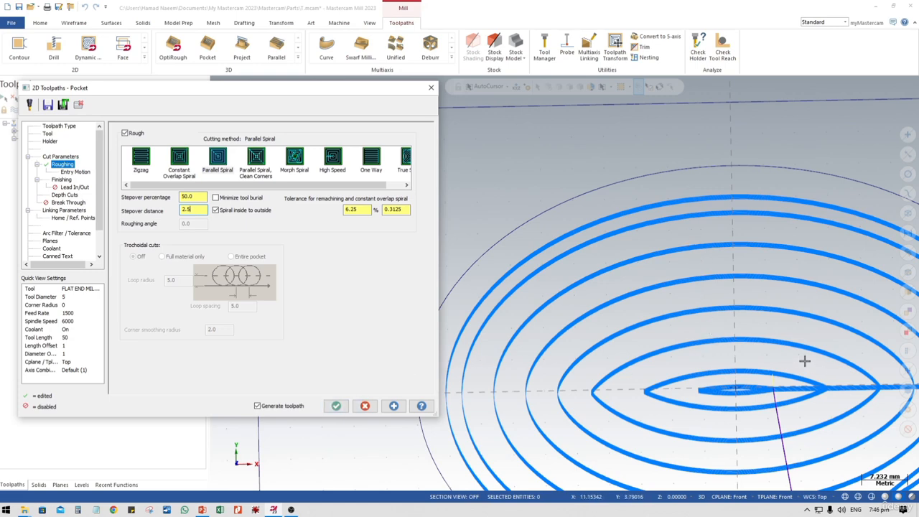
{"action": "left_click", "coordinate": [372, 407]}
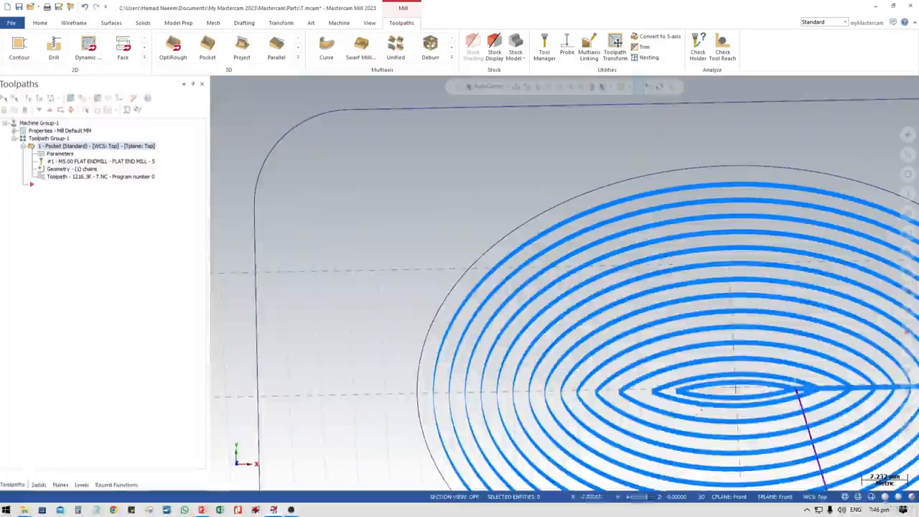
{"action": "middle_click_drag", "start_coordinate": [687, 377], "coordinate": [663, 337]}
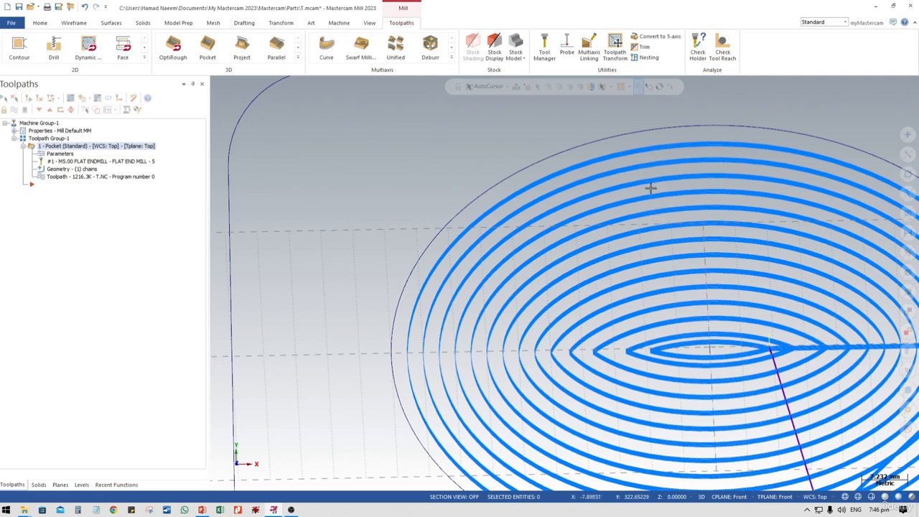
{"action": "scroll", "coordinate": [650, 197], "scroll_direction": "down", "scroll_amount": 2}
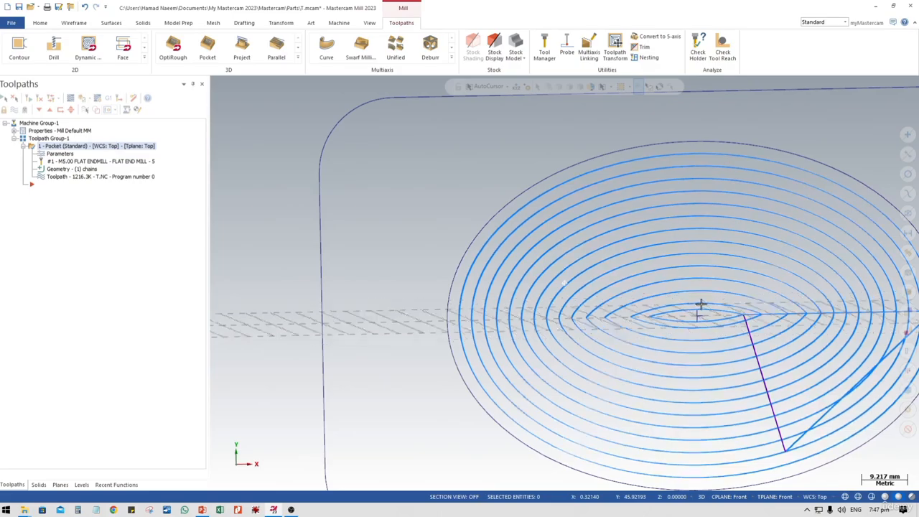
{"action": "middle_click_drag", "start_coordinate": [700, 305], "coordinate": [670, 271]}
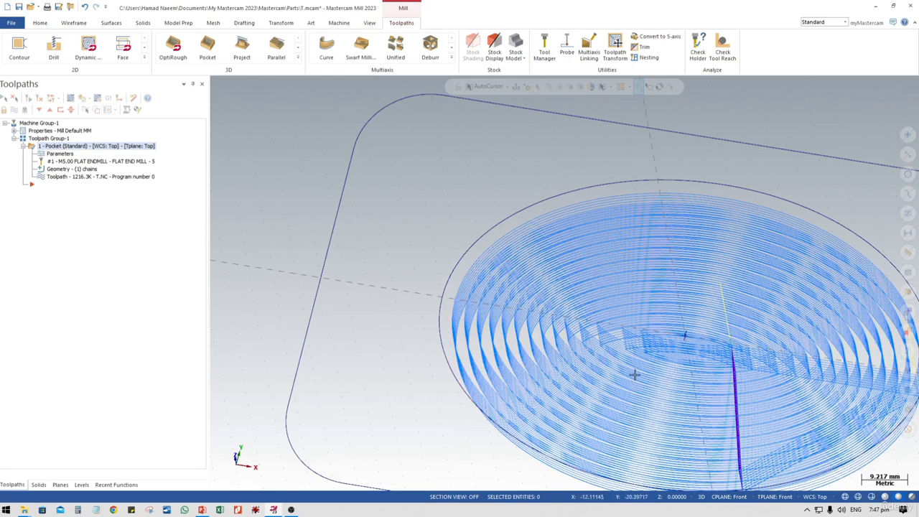
- Try the True Spiral cutting method for the pocket's roughing and inspect the regenerated passes
{"action": "left_click", "coordinate": [58, 154]}
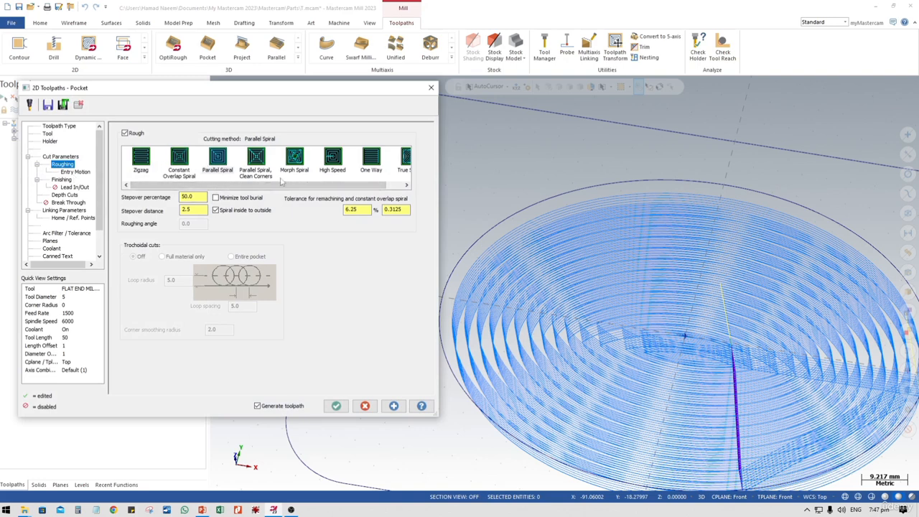
{"action": "left_click_drag", "start_coordinate": [287, 185], "coordinate": [346, 184]}
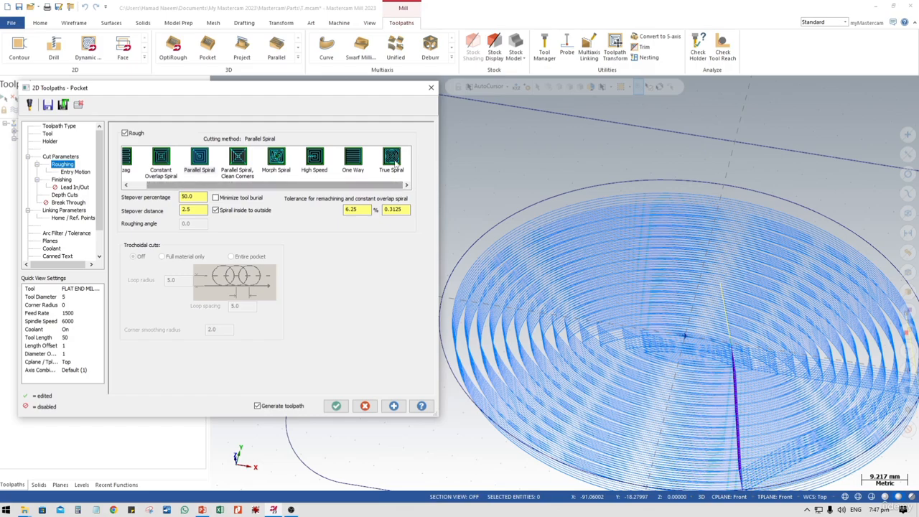
{"action": "left_click", "coordinate": [391, 160]}
{"action": "left_click", "coordinate": [336, 405]}
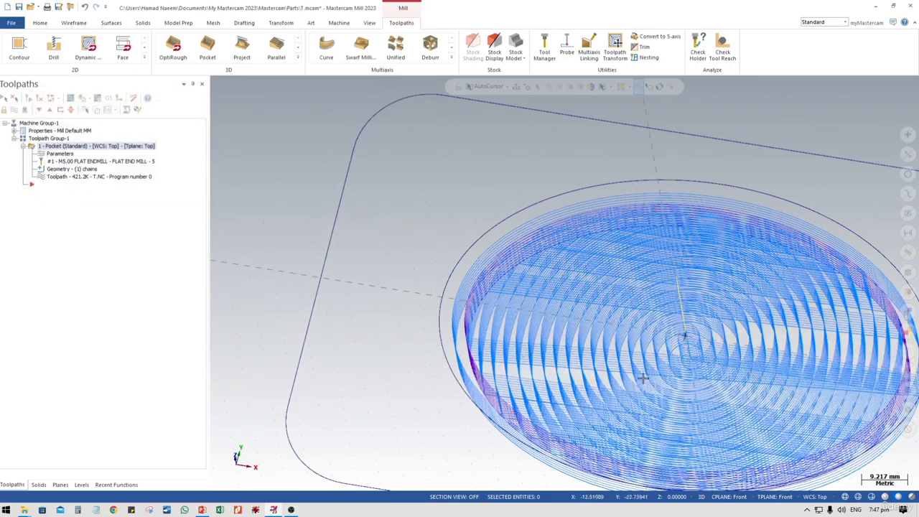
{"action": "middle_click_drag", "start_coordinate": [706, 310], "coordinate": [722, 351]}
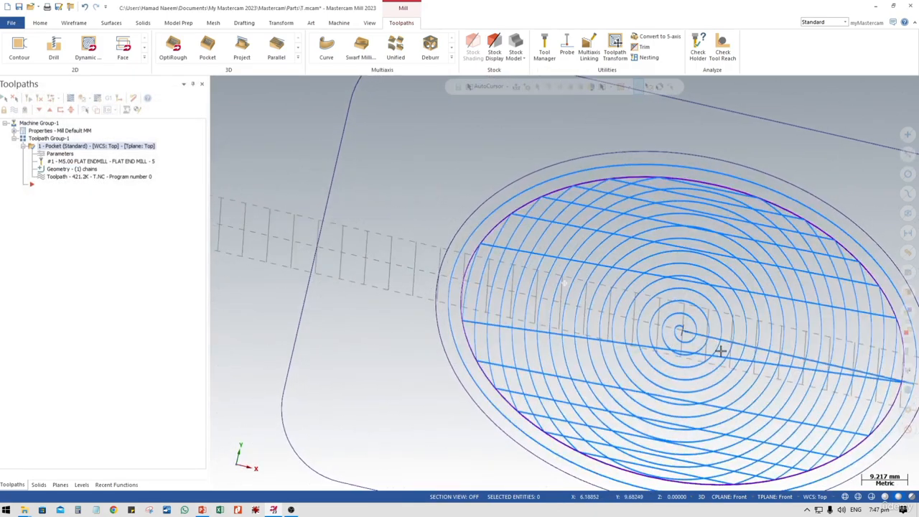
{"action": "scroll", "coordinate": [645, 379], "scroll_direction": "down", "scroll_amount": 2}
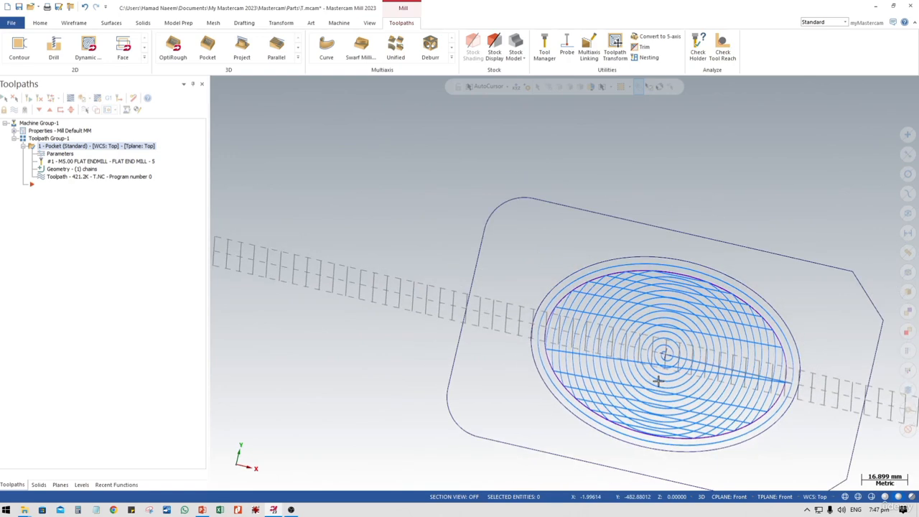
{"action": "middle_click_drag", "start_coordinate": [646, 379], "coordinate": [582, 299]}
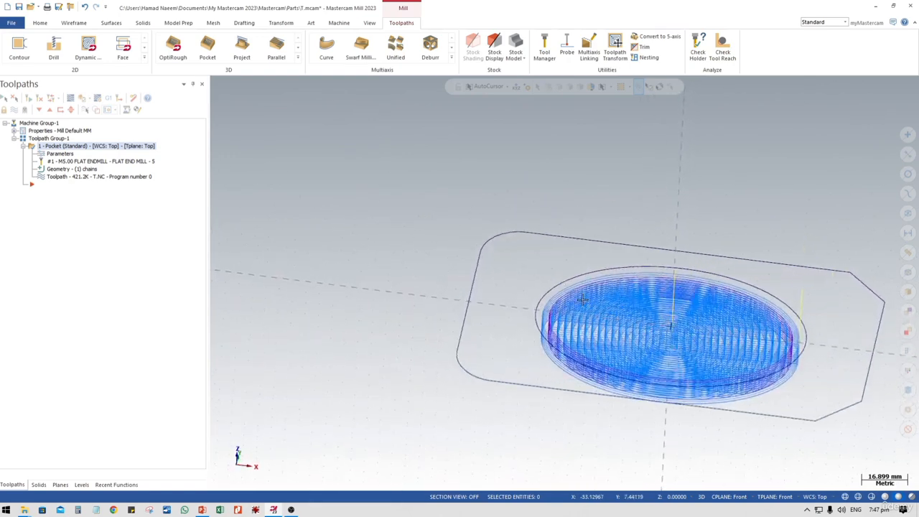
- Compare the Constant Overlap Spiral and Zigzag cutting methods, choose Parallel Spiral and regenerate the pocket toolpath
{"action": "left_click", "coordinate": [59, 155]}
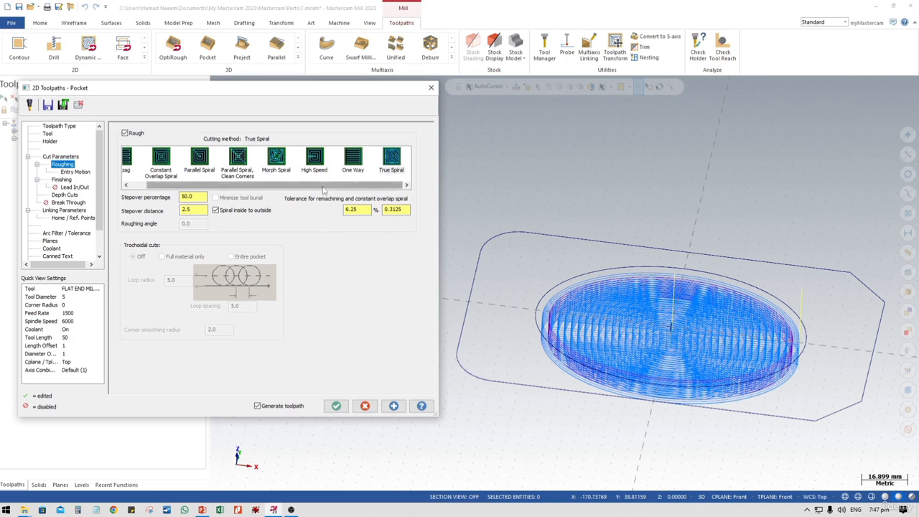
{"action": "left_click_drag", "start_coordinate": [315, 188], "coordinate": [305, 189]}
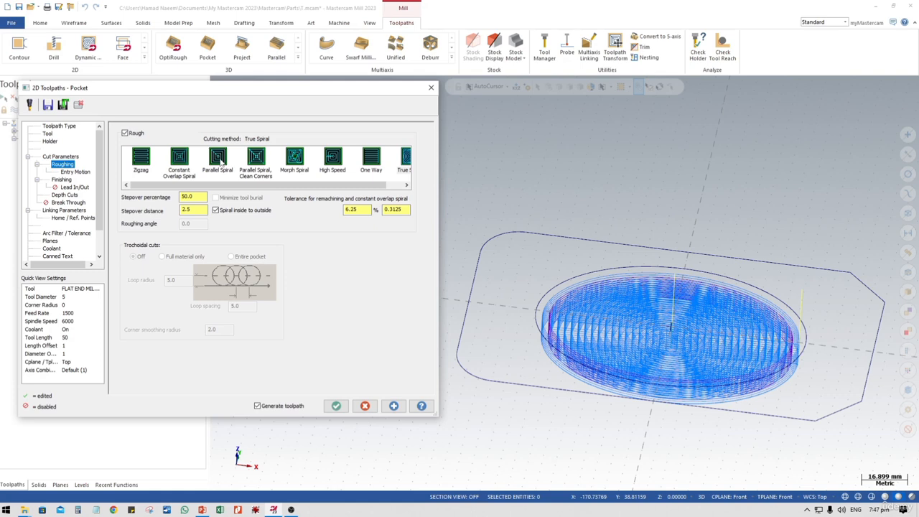
{"action": "left_click", "coordinate": [177, 164]}
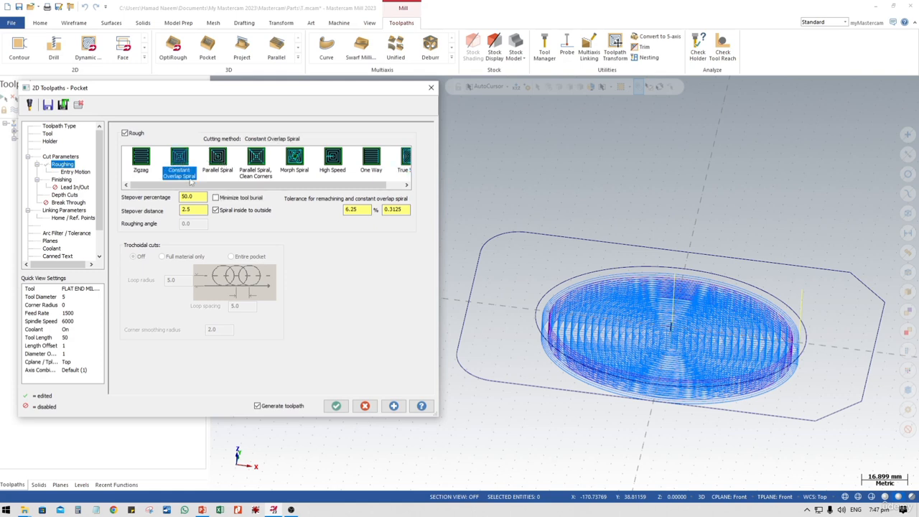
{"action": "left_click", "coordinate": [140, 161]}
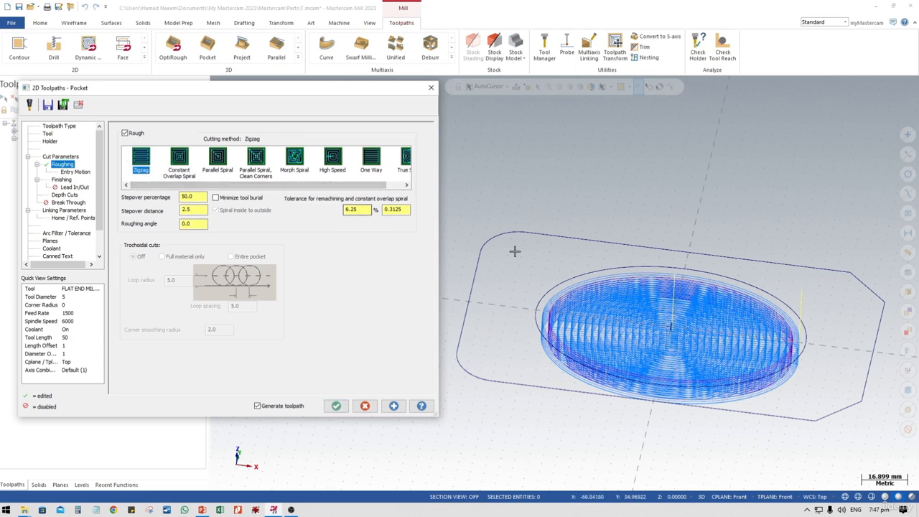
{"action": "left_click", "coordinate": [220, 159]}
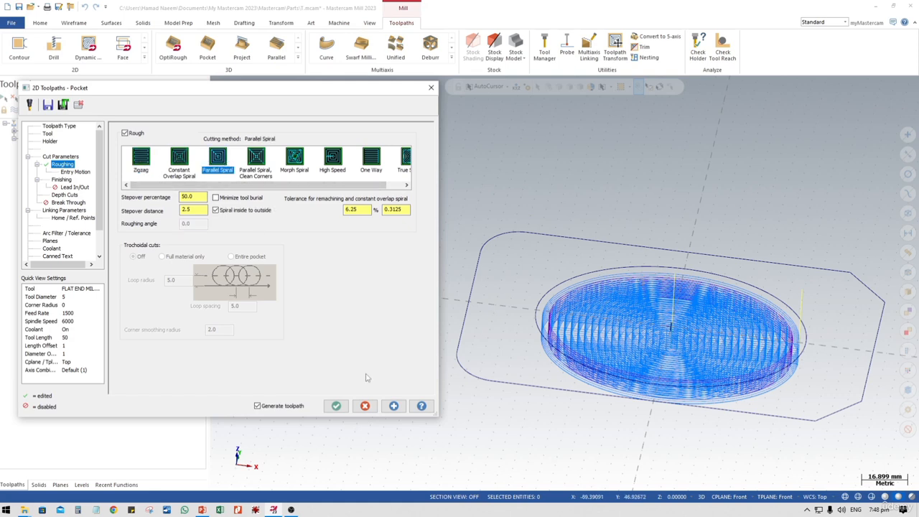
{"action": "left_click", "coordinate": [336, 406]}
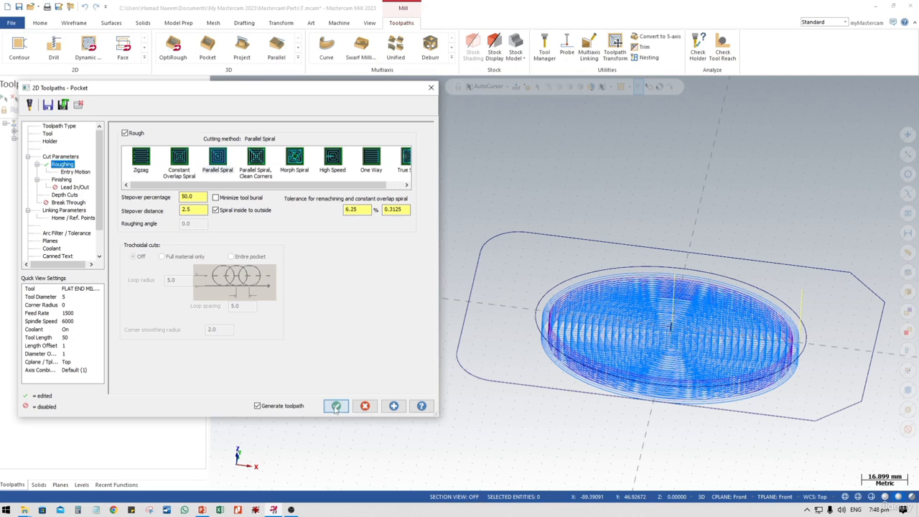
{"action": "middle_click_drag", "start_coordinate": [646, 268], "coordinate": [506, 251]}
{"action": "middle_click_drag", "start_coordinate": [536, 368], "coordinate": [567, 269]}
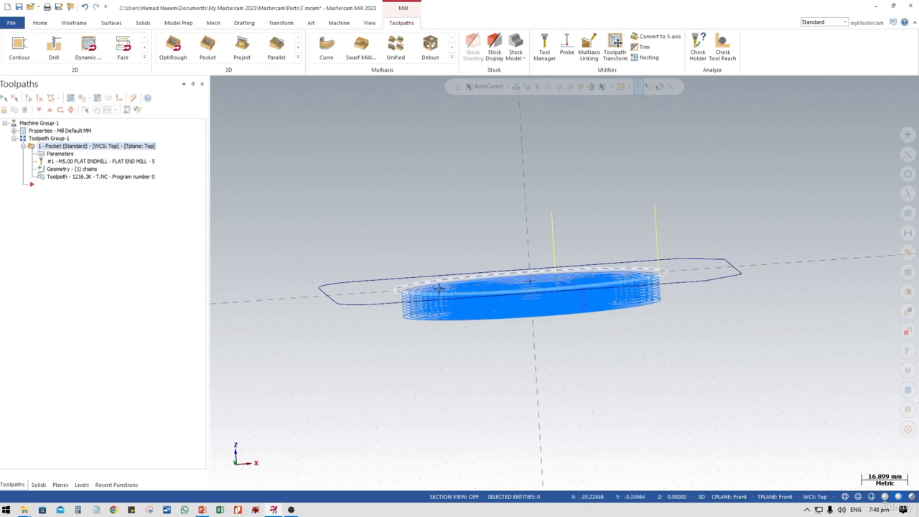
{"action": "middle_click_drag", "start_coordinate": [419, 296], "coordinate": [423, 283]}
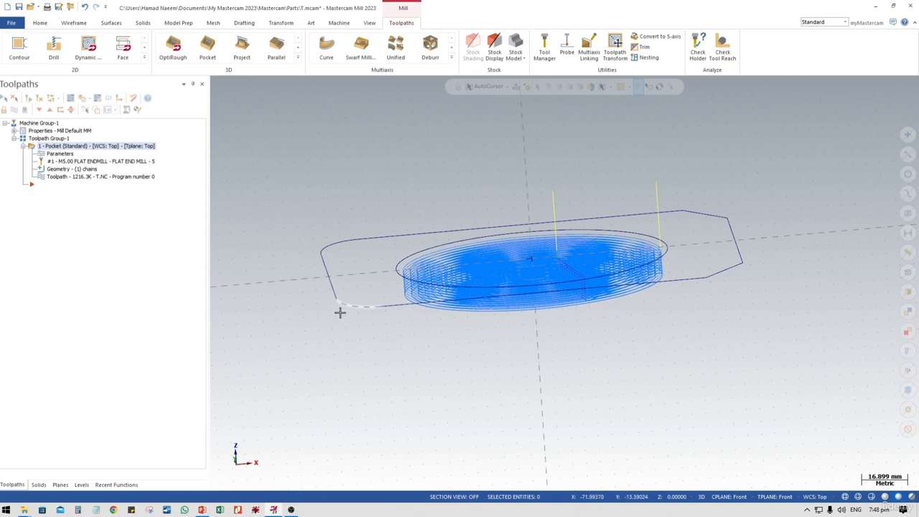
{"action": "middle_click_drag", "start_coordinate": [687, 225], "coordinate": [635, 252]}
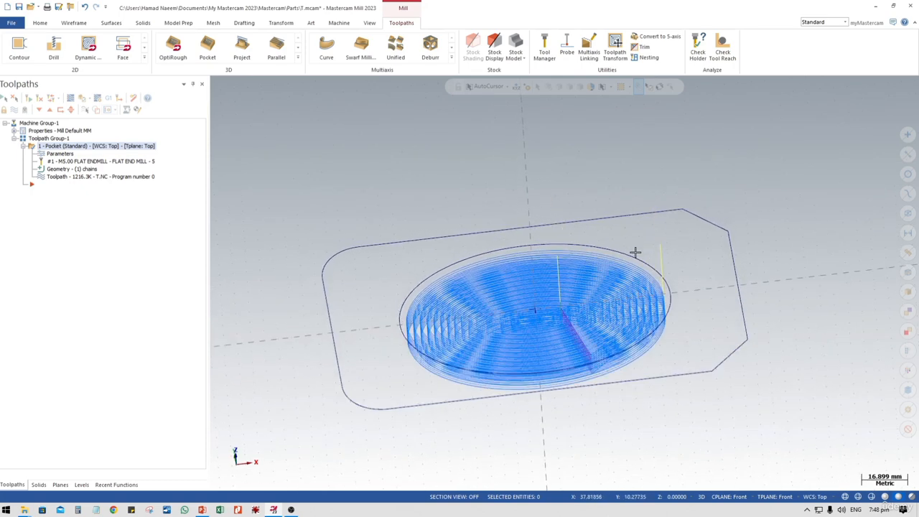
- Create a Contour toolpath using the plate's outer profile as its chain, starting from the front edge
{"action": "right_click", "coordinate": [92, 238]}
{"action": "mouse_move", "coordinate": [172, 246]}
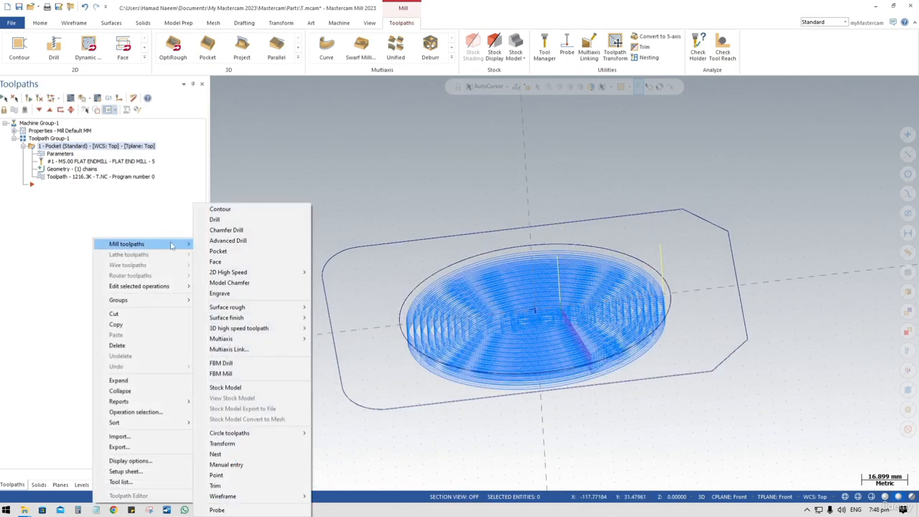
{"action": "left_click", "coordinate": [223, 209]}
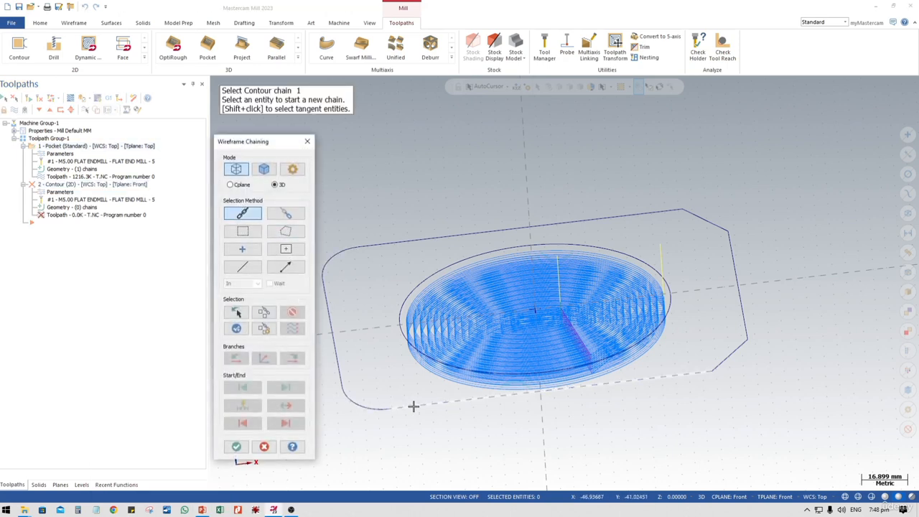
{"action": "left_click", "coordinate": [412, 406]}
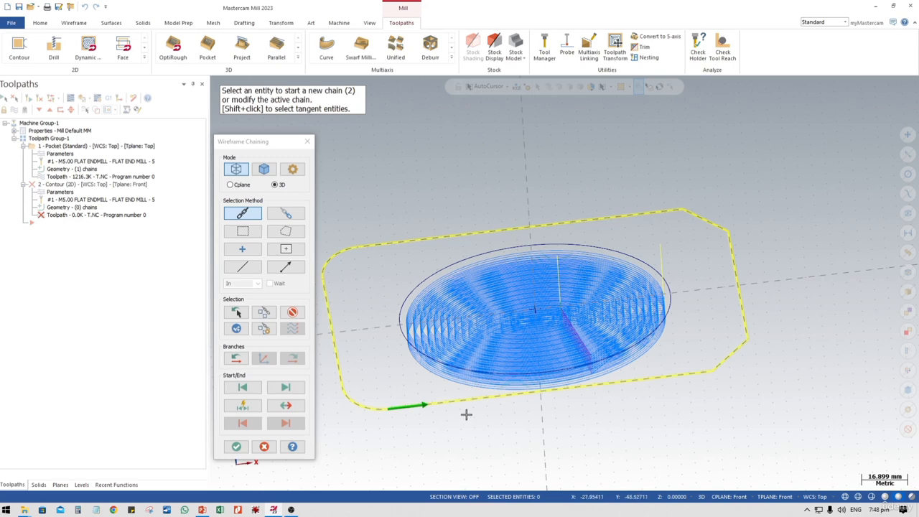
{"action": "left_click", "coordinate": [237, 447]}
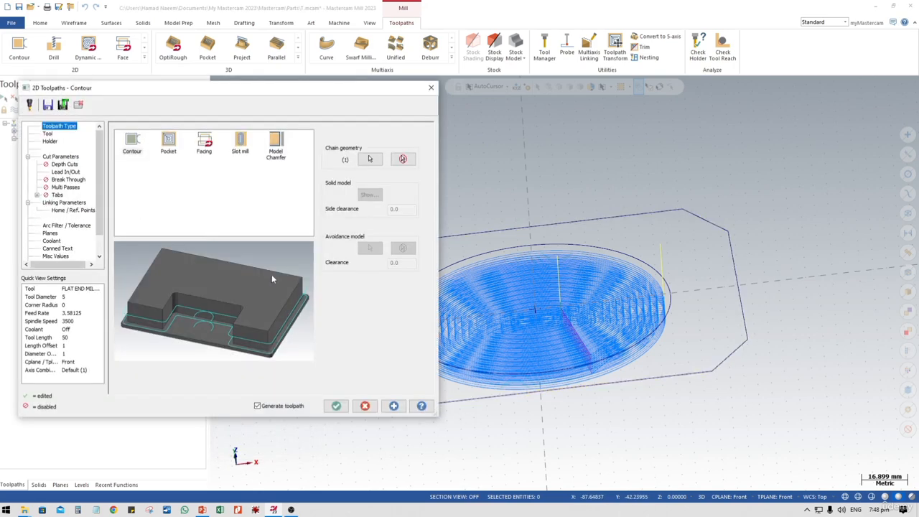
- Set the contour tool's spindle speed to 6000, feed rate to 2000 and plunge rate to 500
{"action": "left_click", "coordinate": [47, 134]}
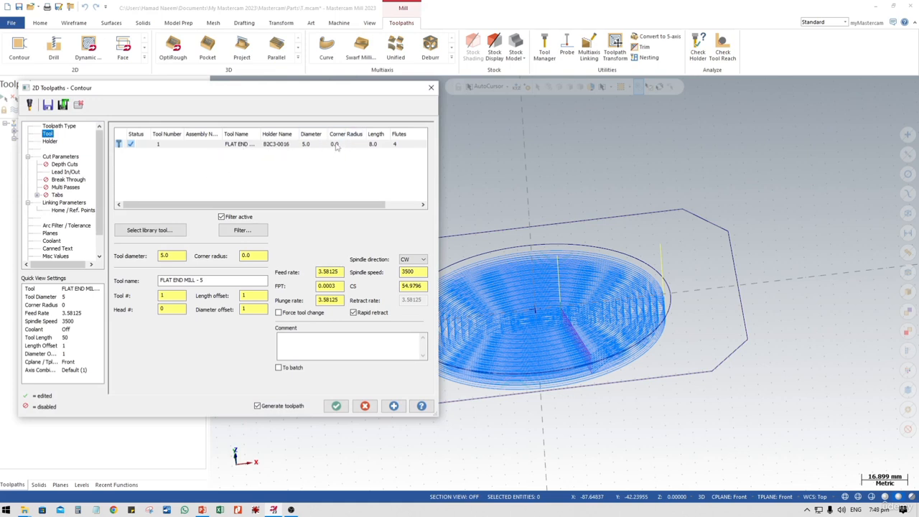
{"action": "double_click", "coordinate": [413, 271]}
{"action": "type", "text": "60"}
{"action": "double_click", "coordinate": [329, 273]}
{"action": "type", "text": "2000"}
{"action": "left_click", "coordinate": [342, 300]}
{"action": "left_click_drag", "start_coordinate": [342, 300], "coordinate": [309, 305]}
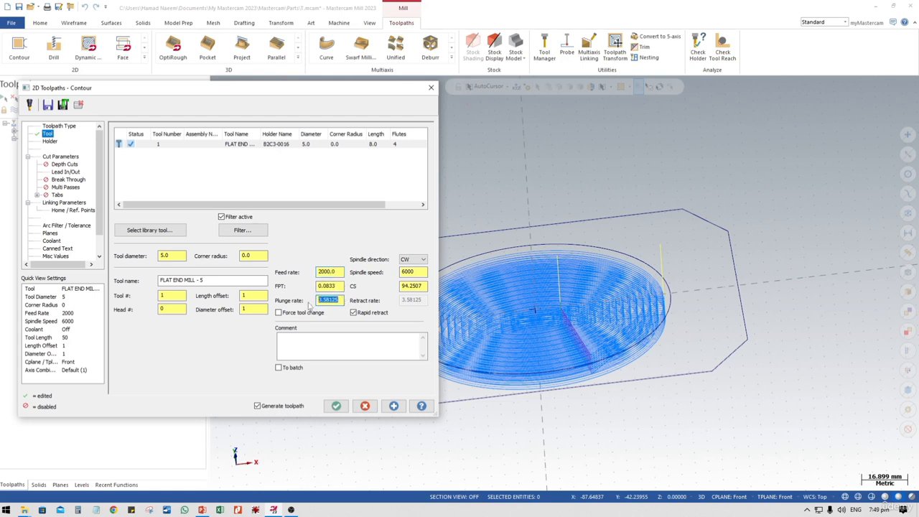
{"action": "type", "text": "500"}
- Assign the Default Holder to the contour tool and update the assembly in all operations that use it
{"action": "left_click", "coordinate": [50, 142]}
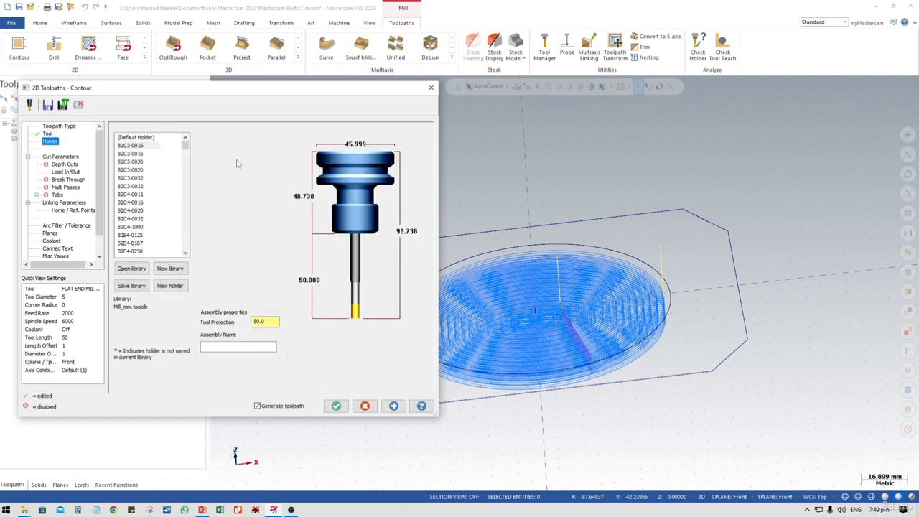
{"action": "left_click", "coordinate": [134, 140]}
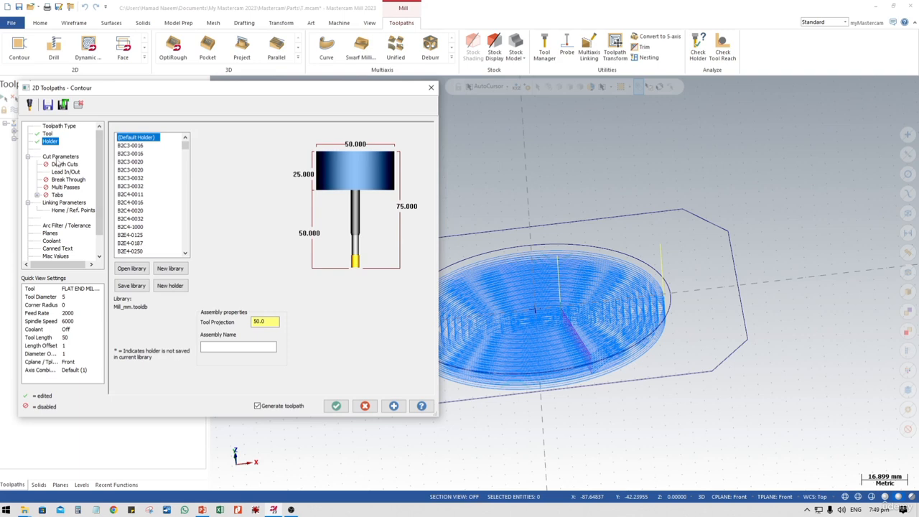
{"action": "left_click", "coordinate": [56, 162]}
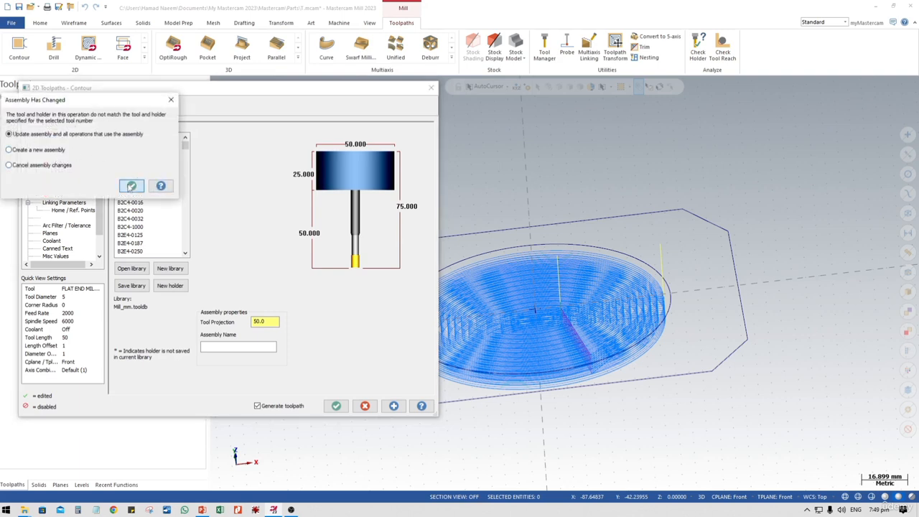
{"action": "left_click", "coordinate": [131, 186]}
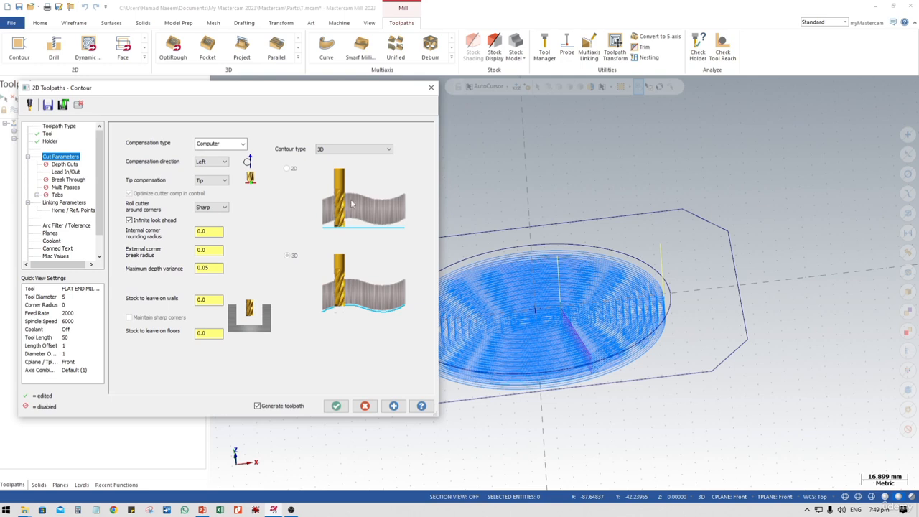
- Check the contour type in the cut parameters, then cancel the contour setup and discard its operation
{"action": "left_click", "coordinate": [357, 154]}
{"action": "left_click", "coordinate": [357, 155]}
{"action": "left_click_drag", "start_coordinate": [244, 87], "coordinate": [288, 82]}
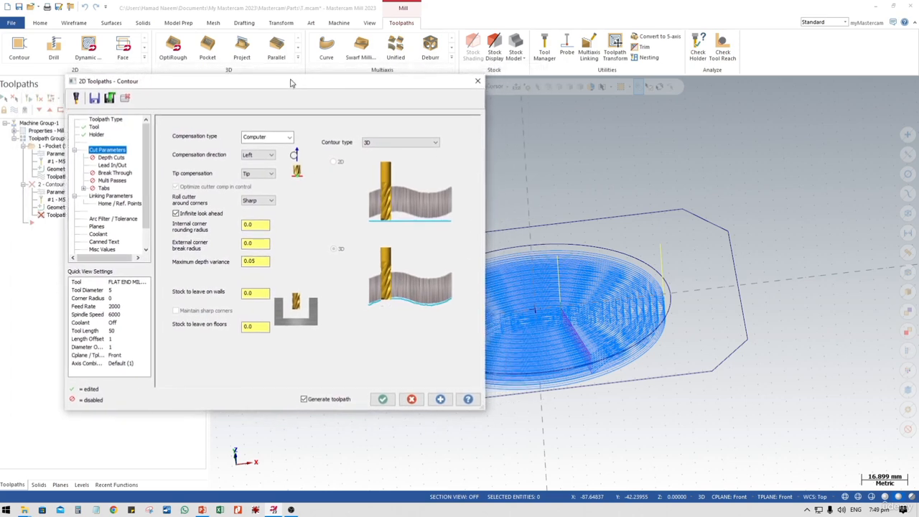
{"action": "left_click", "coordinate": [408, 397]}
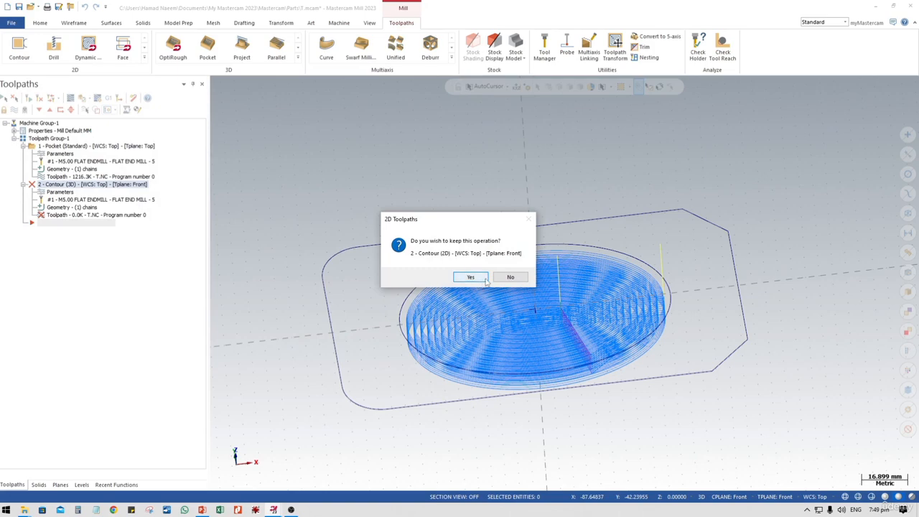
{"action": "left_click", "coordinate": [505, 278]}
{"action": "middle_click_drag", "start_coordinate": [549, 292], "coordinate": [535, 333]}
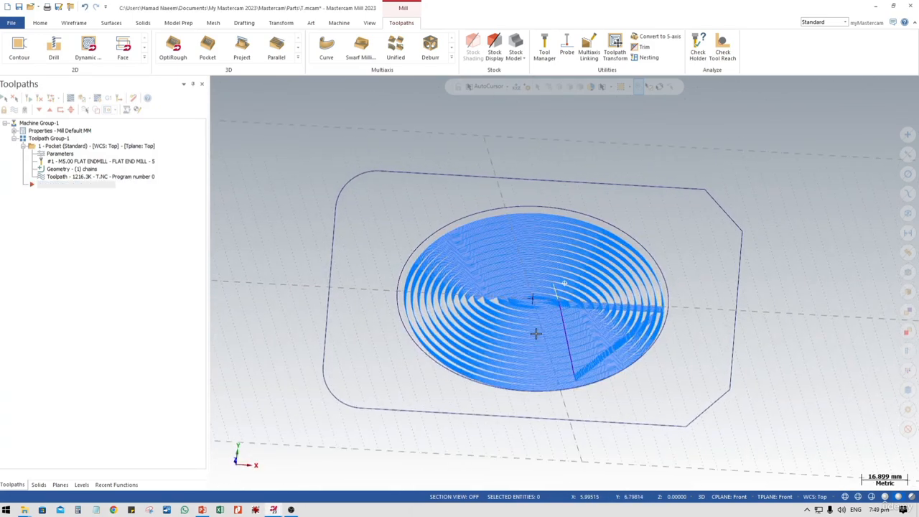
{"action": "right_click", "coordinate": [61, 204]}
{"action": "mouse_move", "coordinate": [94, 207]}
{"action": "left_click", "coordinate": [176, 208]}
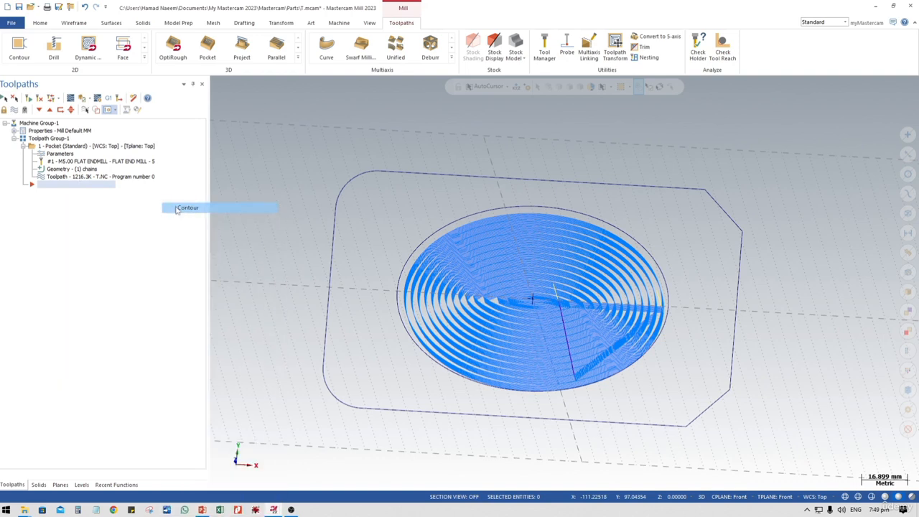
{"action": "left_click", "coordinate": [425, 175]}
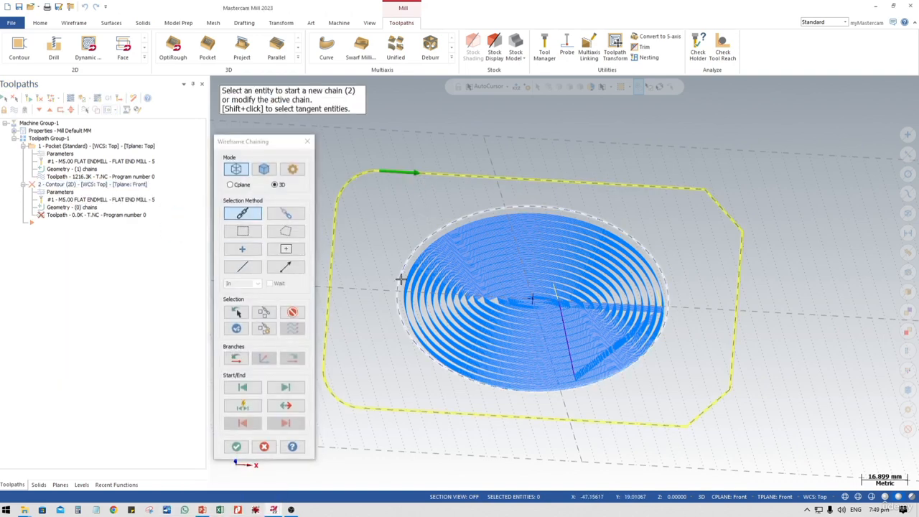
{"action": "left_click", "coordinate": [237, 446]}
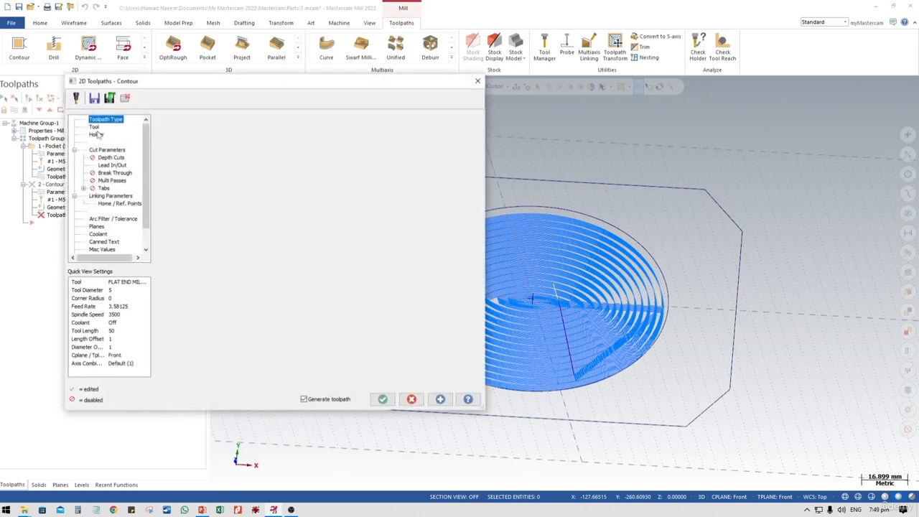
{"action": "left_click", "coordinate": [95, 134]}
{"action": "left_click", "coordinate": [94, 127]}
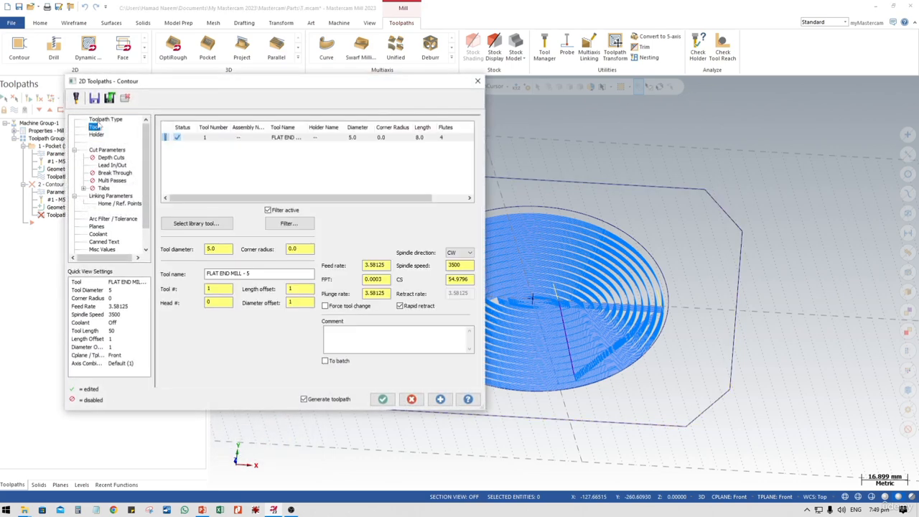
{"action": "left_click", "coordinate": [101, 120]}
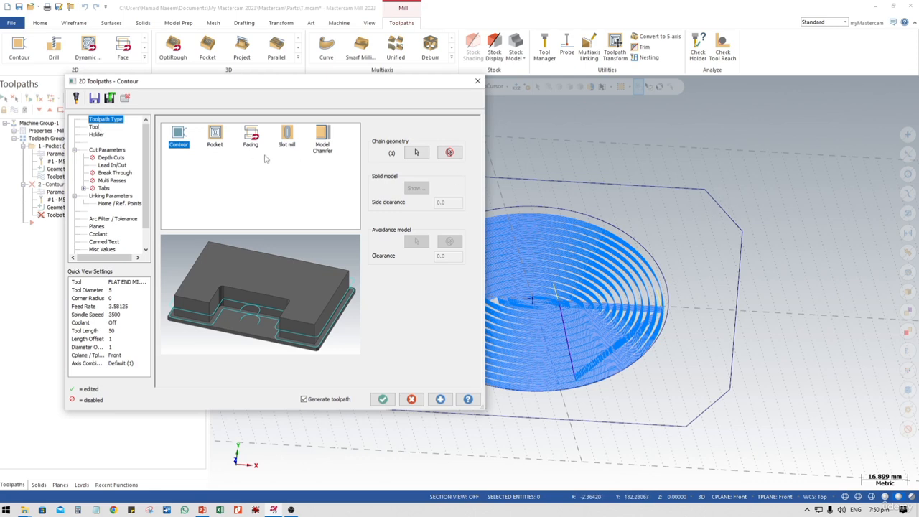
{"action": "left_click_drag", "start_coordinate": [368, 85], "coordinate": [322, 71]}
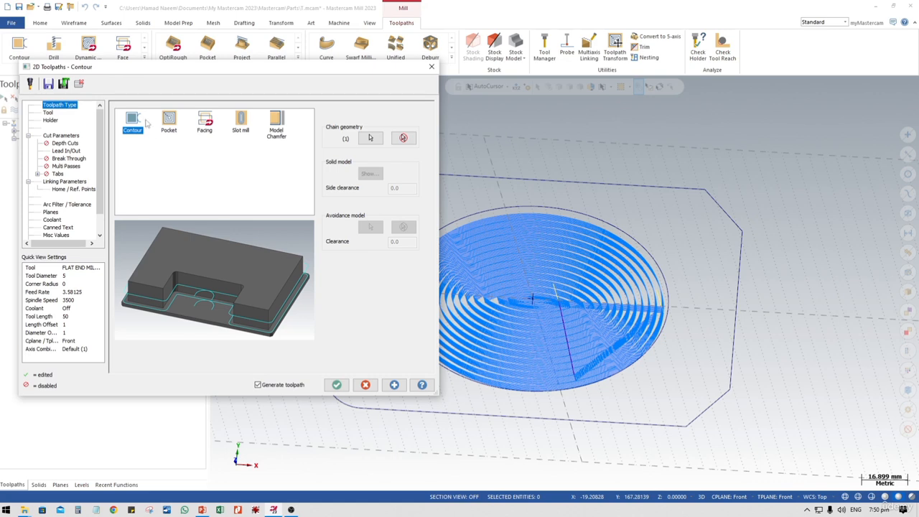
{"action": "left_click", "coordinate": [48, 112]}
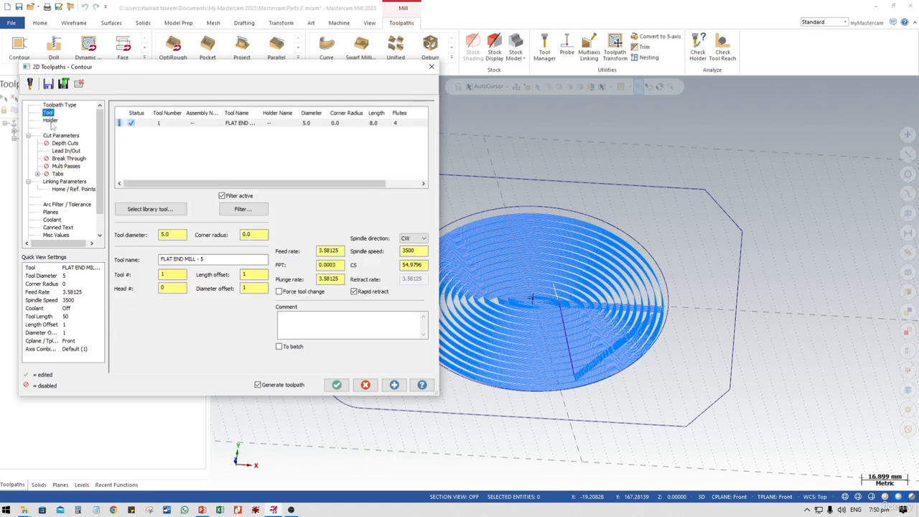
{"action": "left_click", "coordinate": [62, 136]}
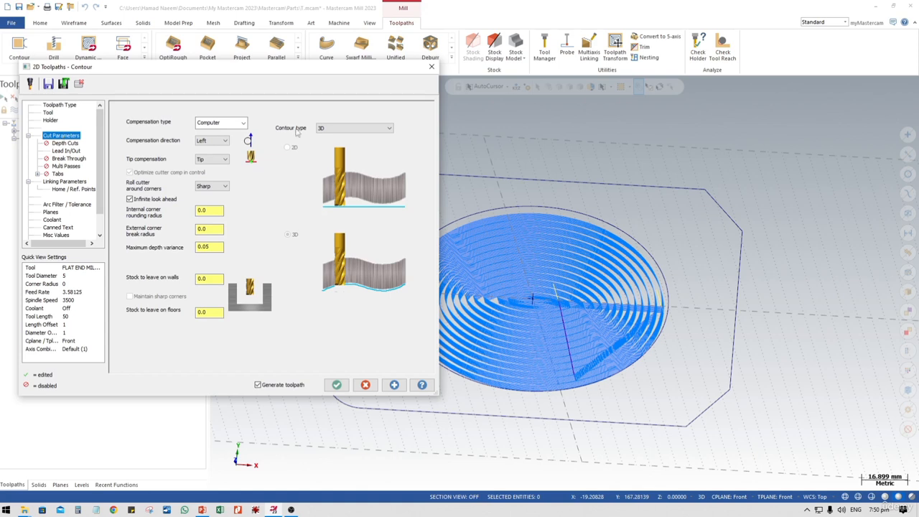
{"action": "left_click", "coordinate": [327, 130]}
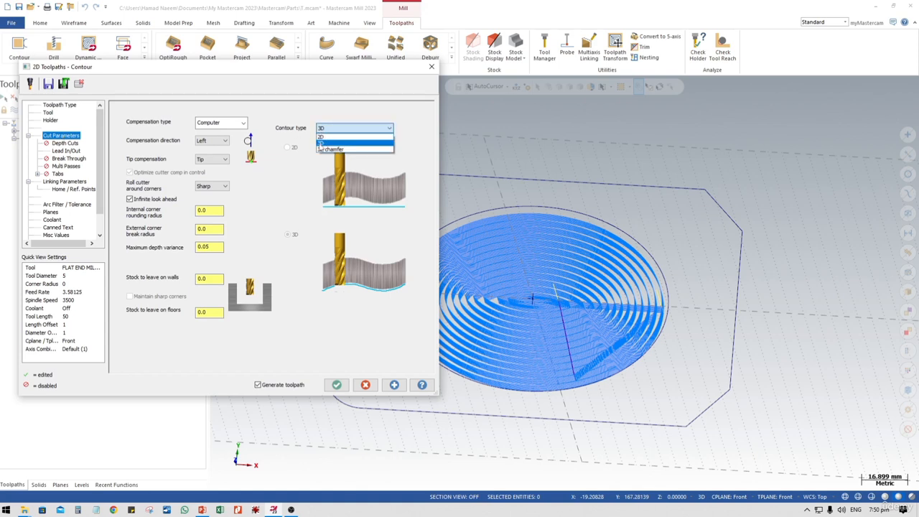
{"action": "left_click", "coordinate": [321, 136]}
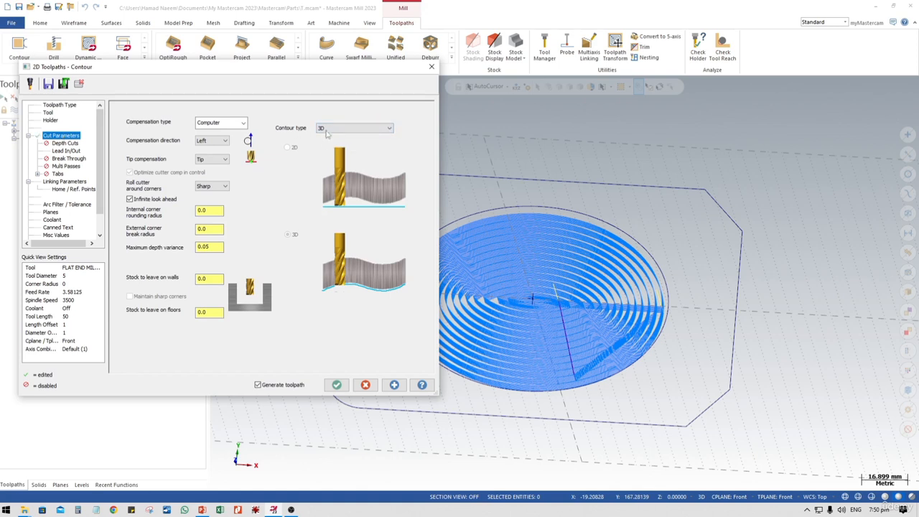
{"action": "left_click", "coordinate": [327, 128]}
{"action": "left_click", "coordinate": [326, 137]}
{"action": "left_click", "coordinate": [325, 130]}
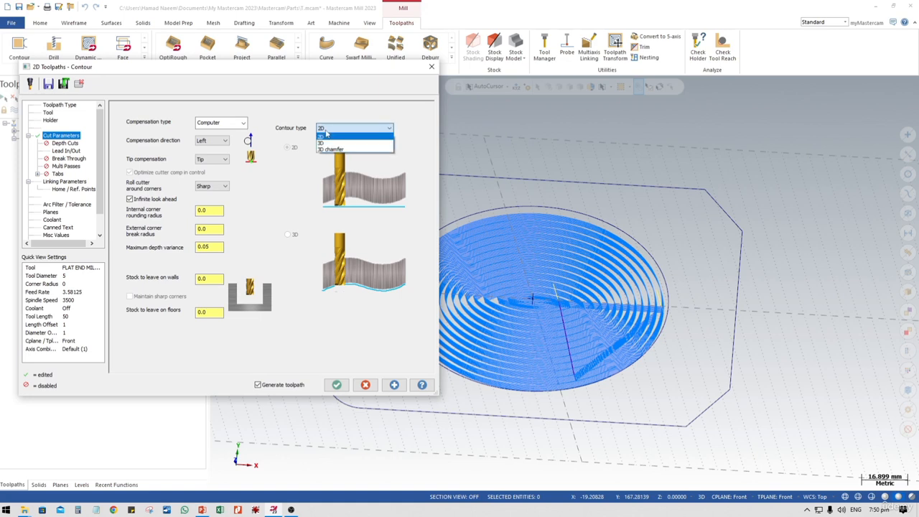
{"action": "left_click", "coordinate": [312, 171]}
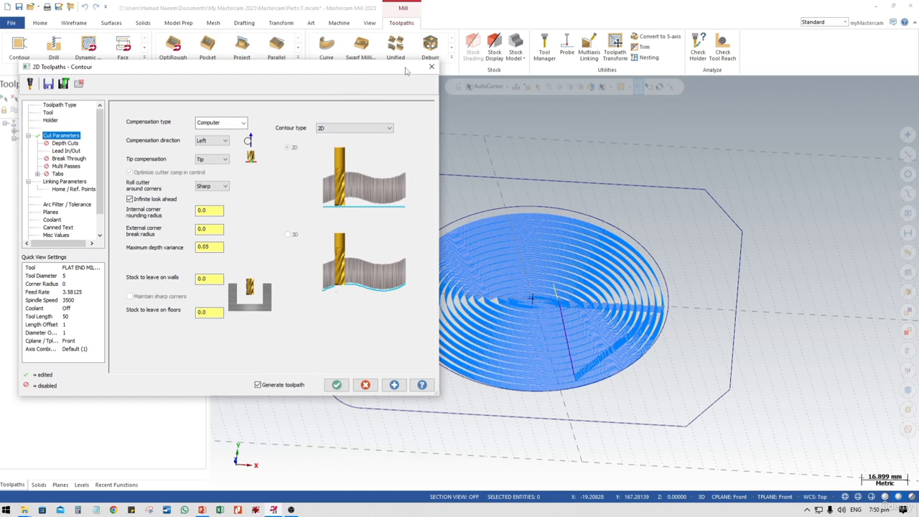
{"action": "left_click_drag", "start_coordinate": [348, 71], "coordinate": [514, 72]}
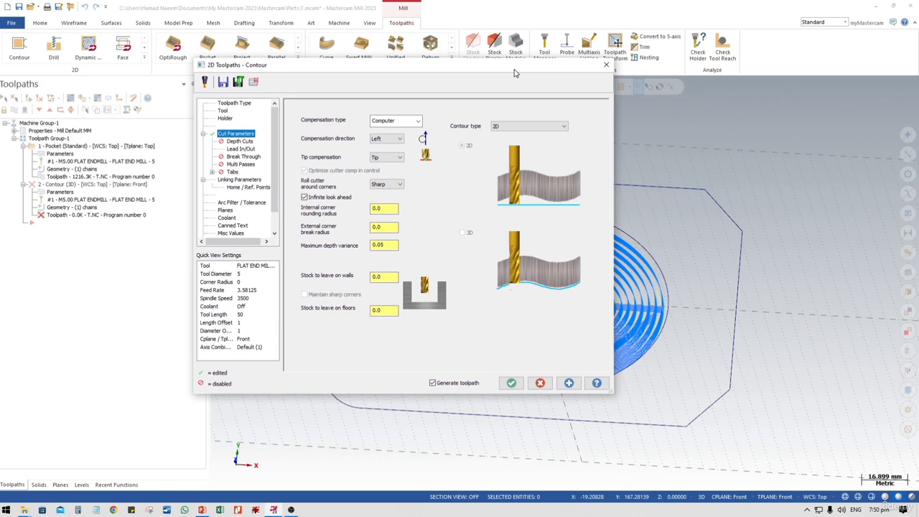
{"action": "left_click_drag", "start_coordinate": [514, 72], "coordinate": [507, 76]}
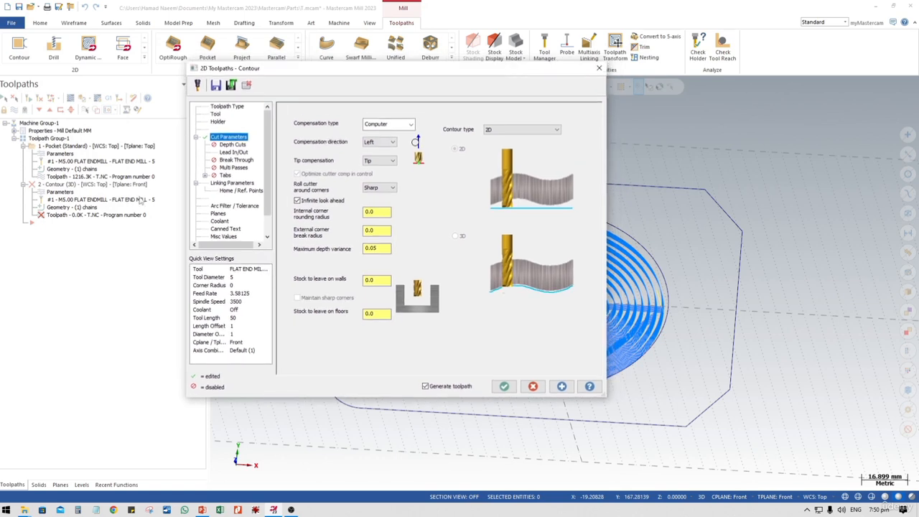
{"action": "left_click", "coordinate": [726, 496]}
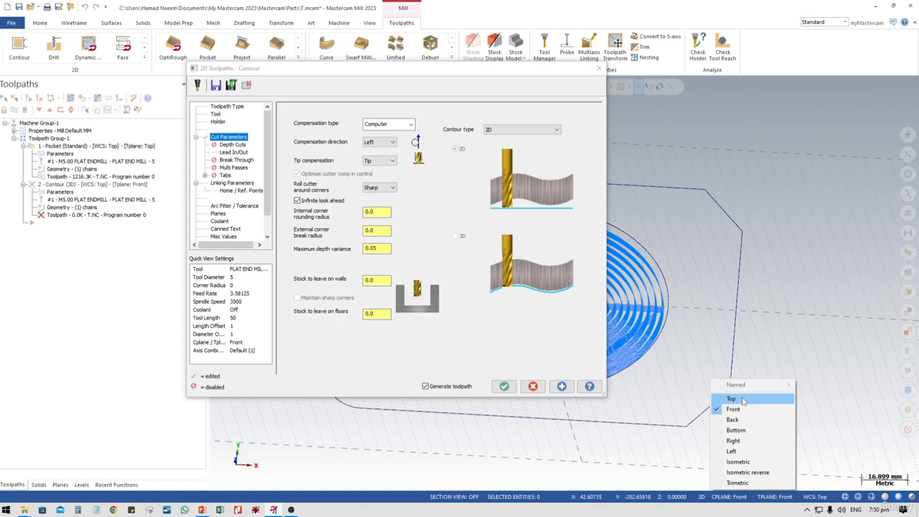
{"action": "left_click", "coordinate": [533, 386]}
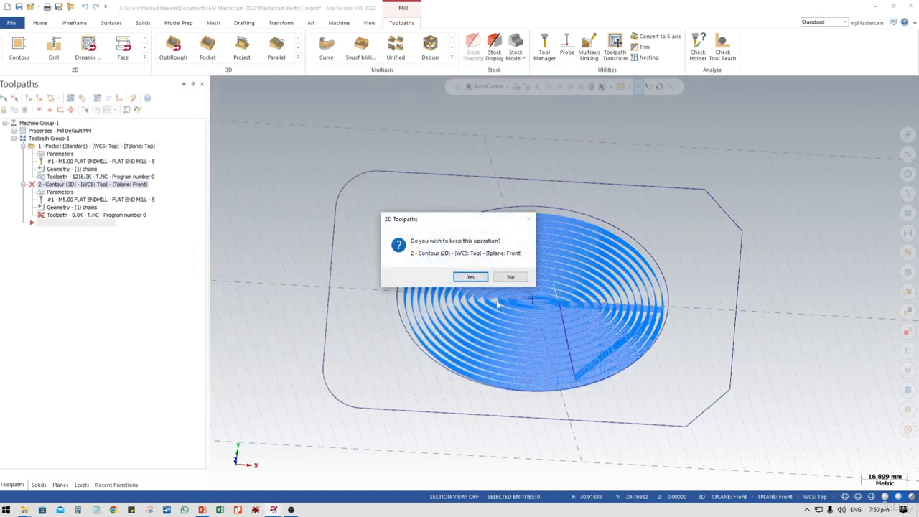
{"action": "left_click", "coordinate": [510, 277]}
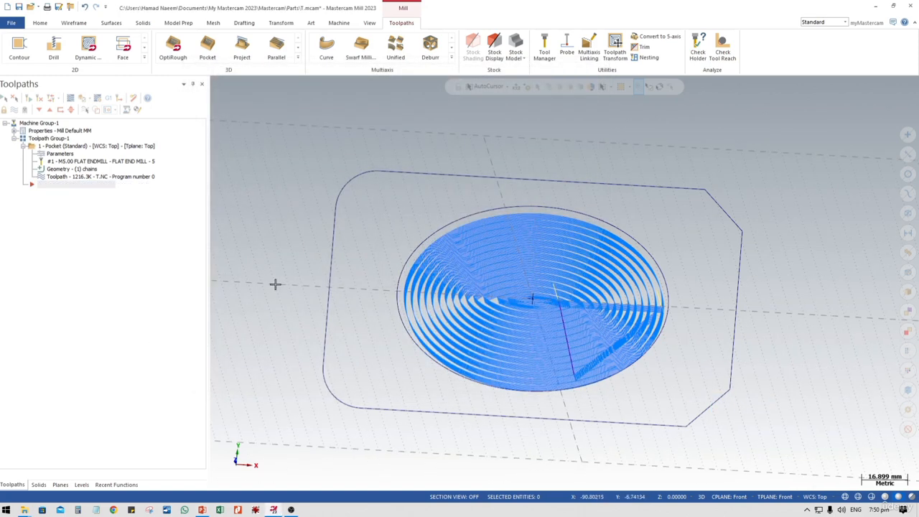
- Set the construction and tool planes to Top and create a Contour toolpath chained around the plate's outer profile, starting from its lower edge
{"action": "left_click", "coordinate": [771, 496]}
{"action": "left_click", "coordinate": [718, 398]}
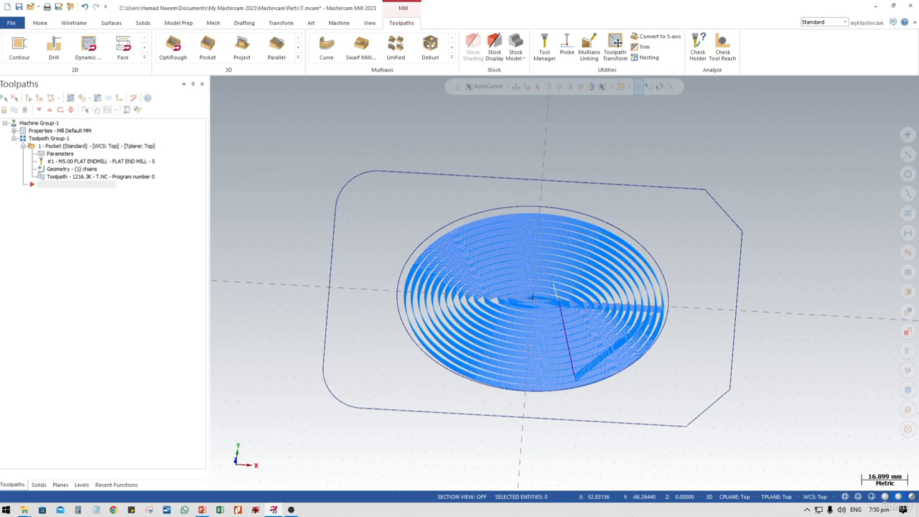
{"action": "right_click", "coordinate": [76, 247]}
{"action": "mouse_move", "coordinate": [171, 248]}
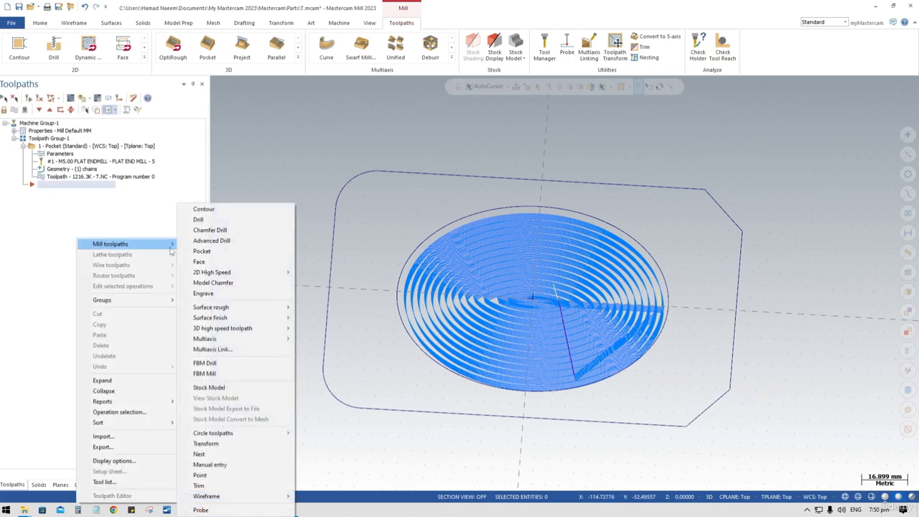
{"action": "left_click", "coordinate": [220, 212]}
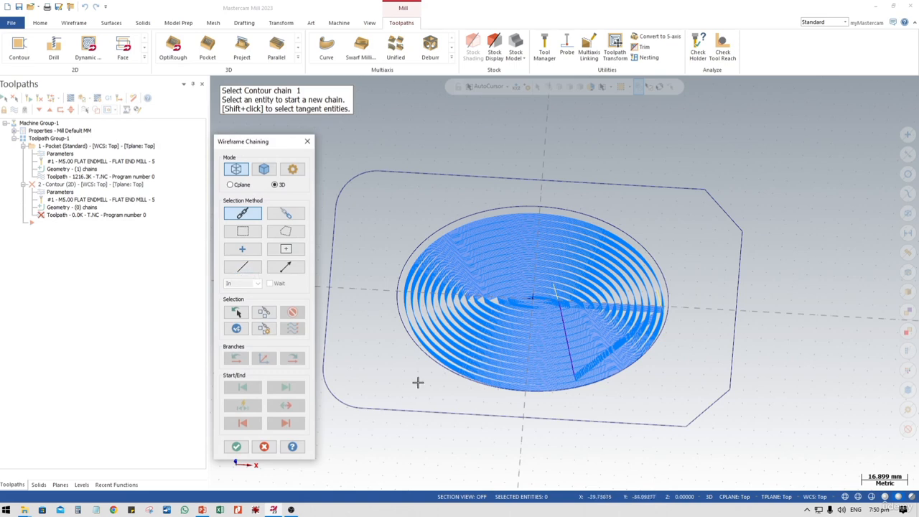
{"action": "left_click", "coordinate": [417, 410]}
{"action": "left_click", "coordinate": [236, 446]}
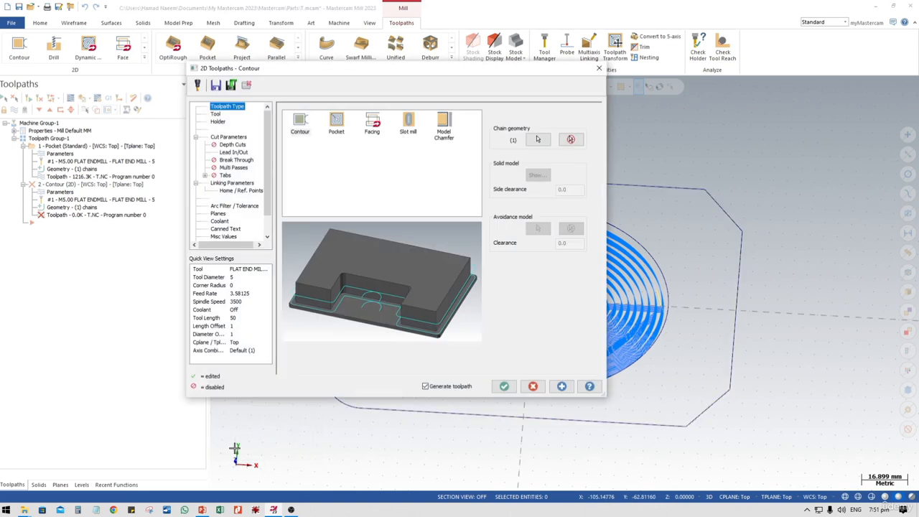
- Set the contour tool's spindle speed to 6000, feed rate to 2000 and plunge rate to 500
{"action": "left_click", "coordinate": [216, 115]}
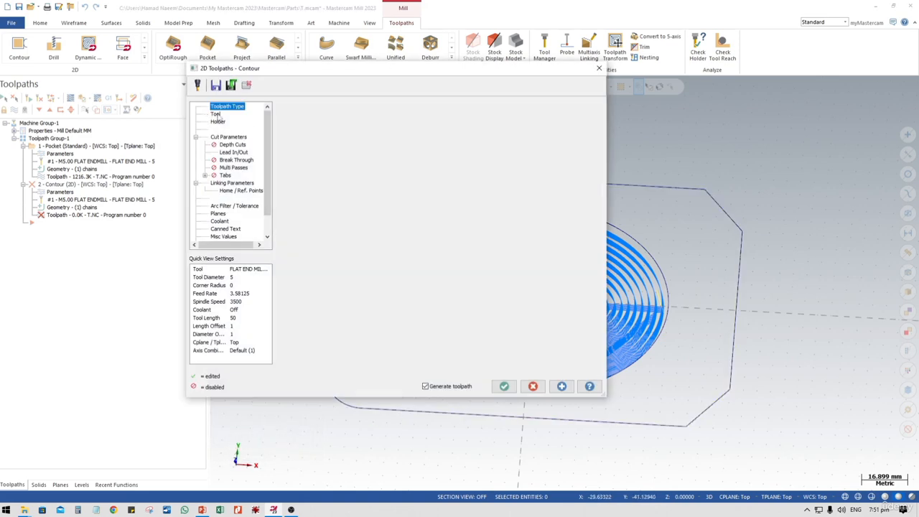
{"action": "left_click_drag", "start_coordinate": [588, 253], "coordinate": [556, 254]}
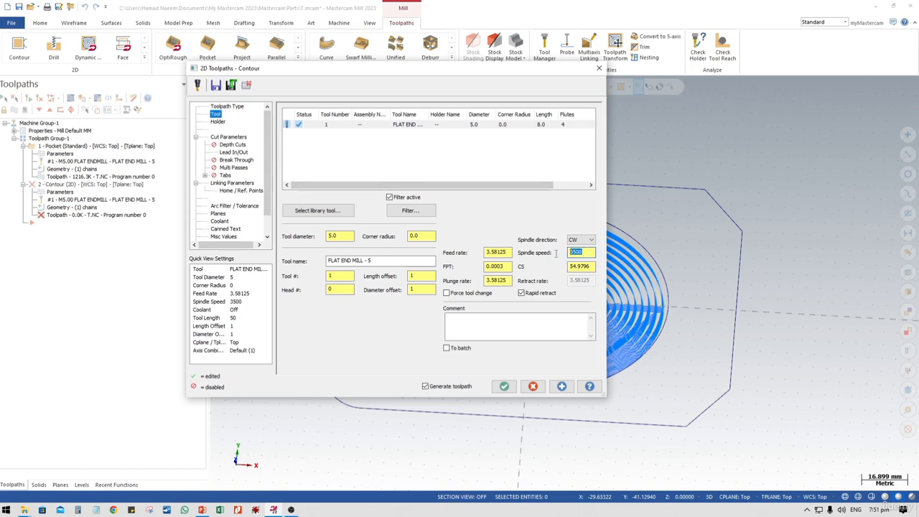
{"action": "type", "text": "6000"}
{"action": "double_click", "coordinate": [497, 252]}
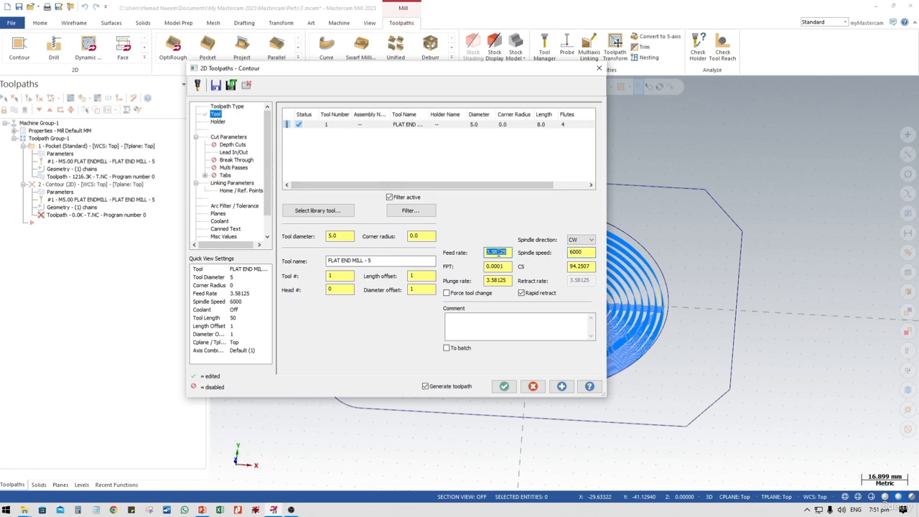
{"action": "type", "text": "2000"}
{"action": "double_click", "coordinate": [509, 280]}
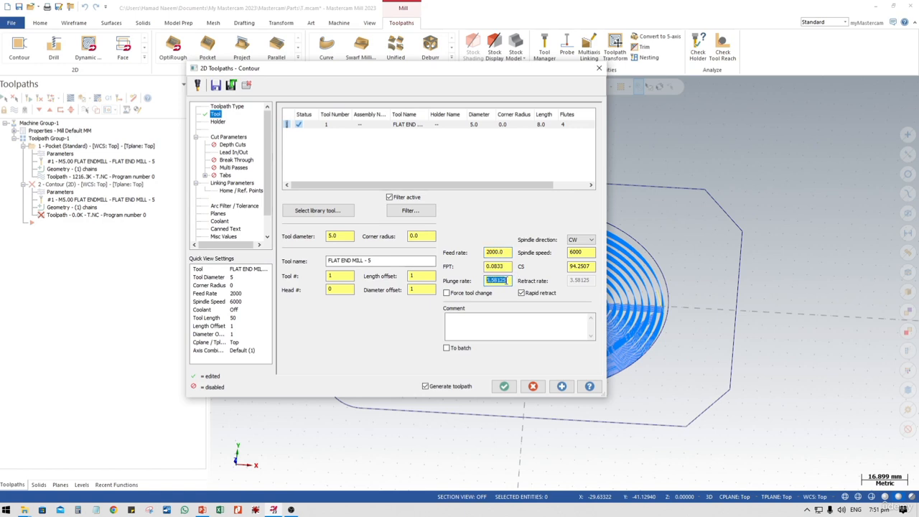
{"action": "type", "text": "500"}
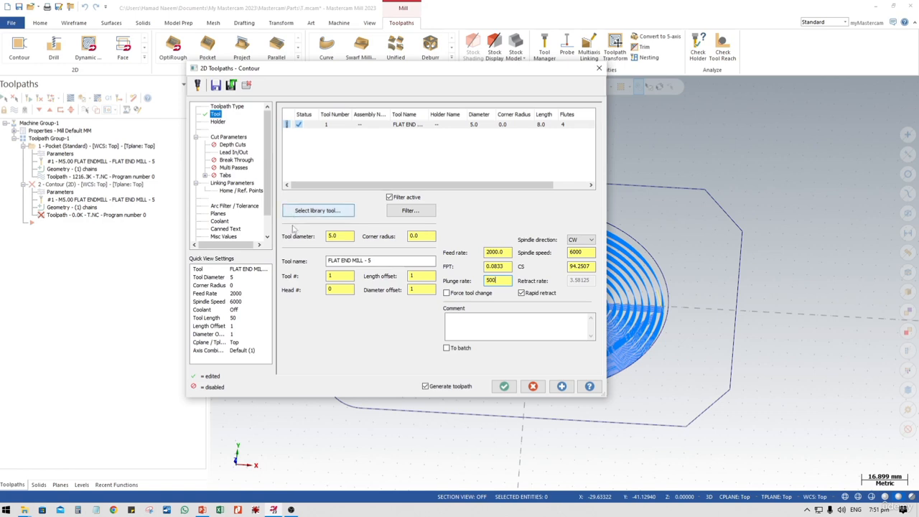
- Set the contour type to Ramp in the cut parameters, using Depth ramp motion with a ramp depth of 1
{"action": "left_click", "coordinate": [234, 139]}
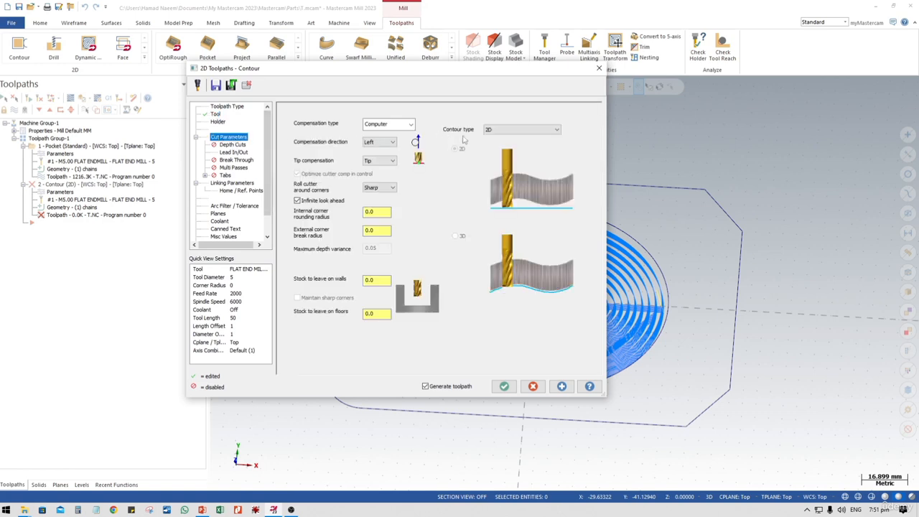
{"action": "left_click", "coordinate": [488, 130]}
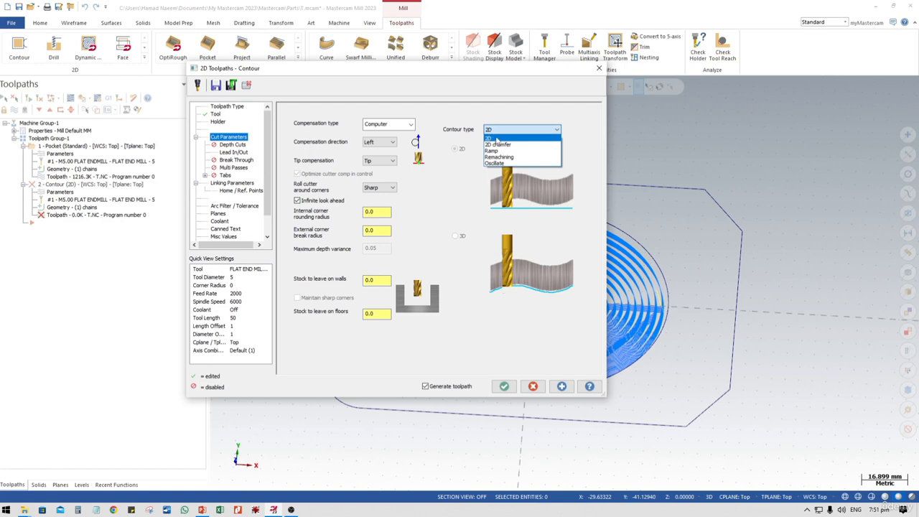
{"action": "left_click", "coordinate": [494, 151]}
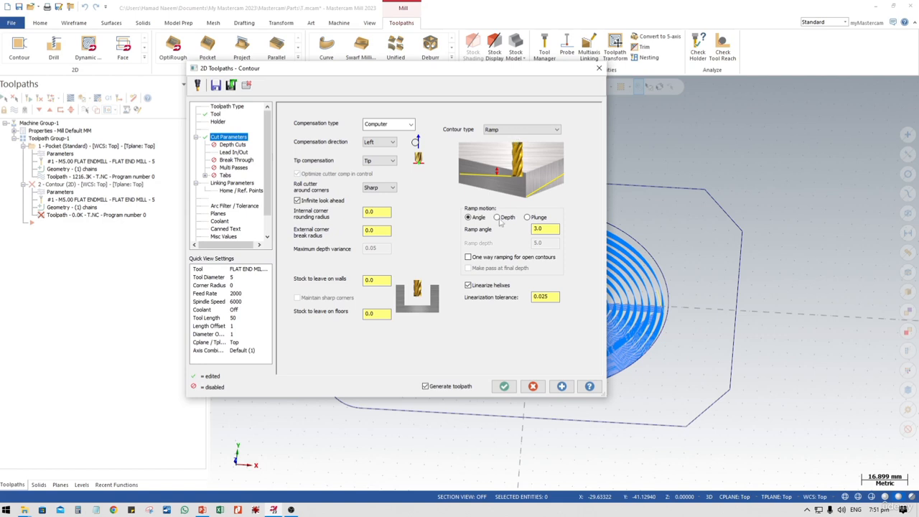
{"action": "left_click", "coordinate": [497, 216]}
{"action": "double_click", "coordinate": [549, 242]}
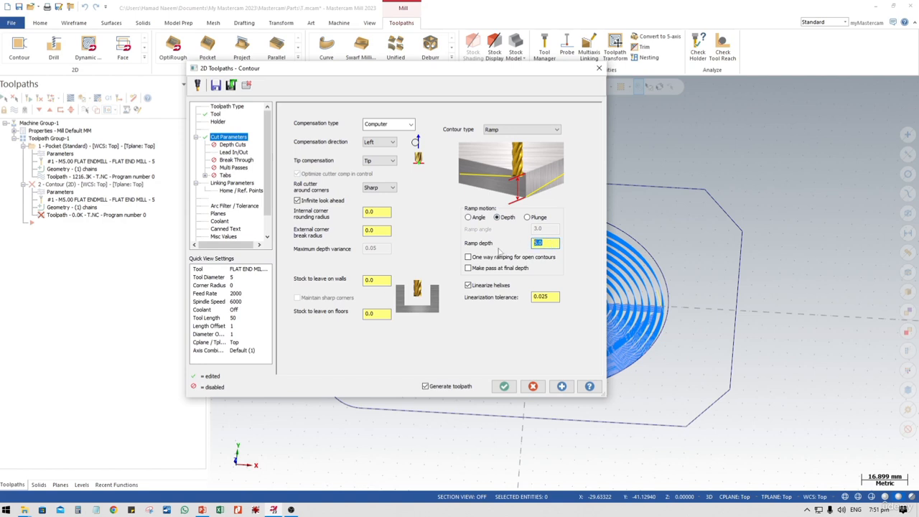
{"action": "type", "text": "1"}
- Review the contour's Lead In/Out entry line and arc settings against the plate in Top view, plus the Break Through parameters
{"action": "left_click", "coordinate": [244, 148]}
{"action": "left_click", "coordinate": [234, 152]}
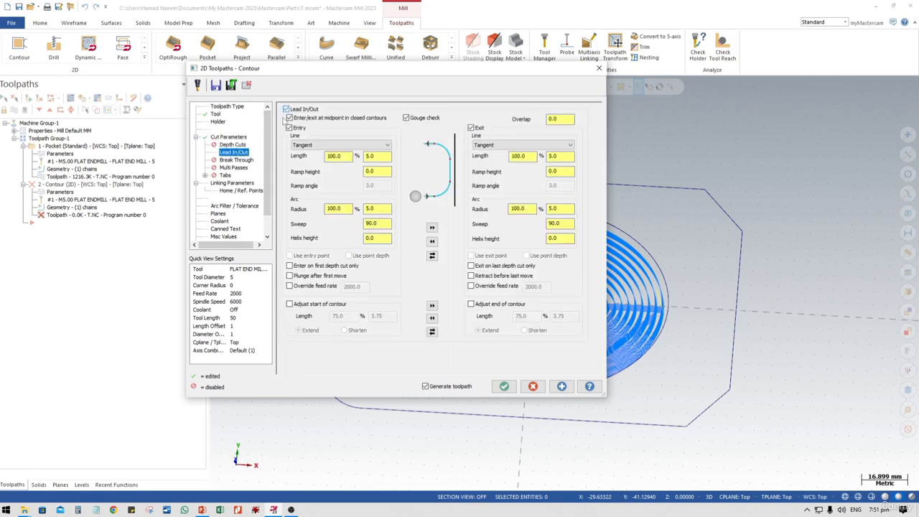
{"action": "left_click_drag", "start_coordinate": [332, 73], "coordinate": [164, 76]}
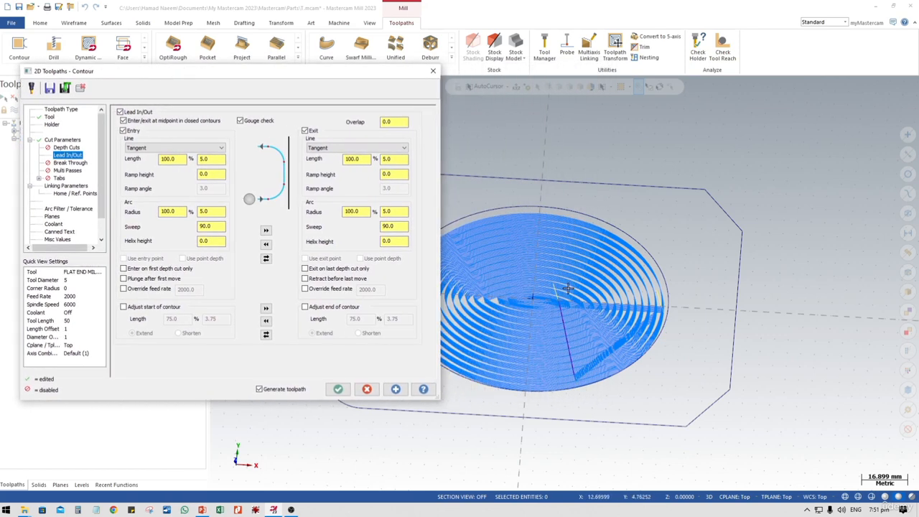
{"action": "scroll", "coordinate": [567, 288], "scroll_direction": "down", "scroll_amount": 1}
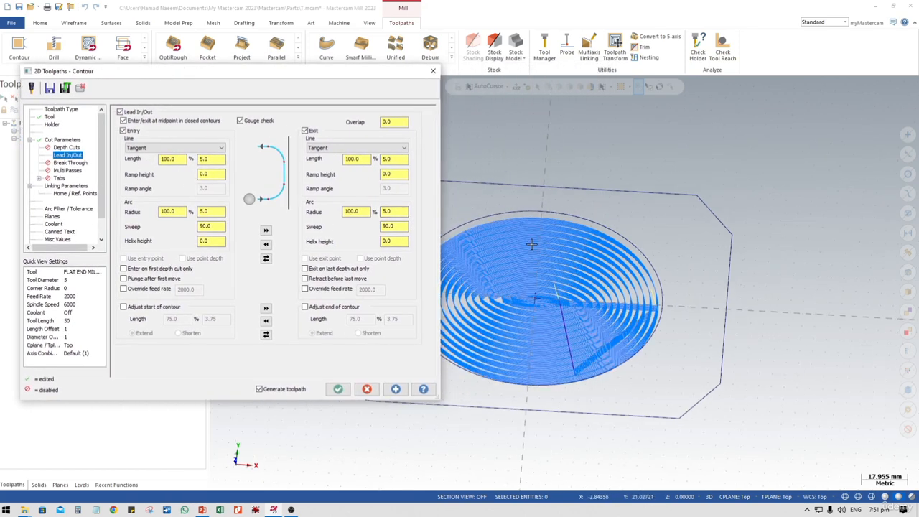
{"action": "middle_click_drag", "start_coordinate": [532, 255], "coordinate": [650, 254]}
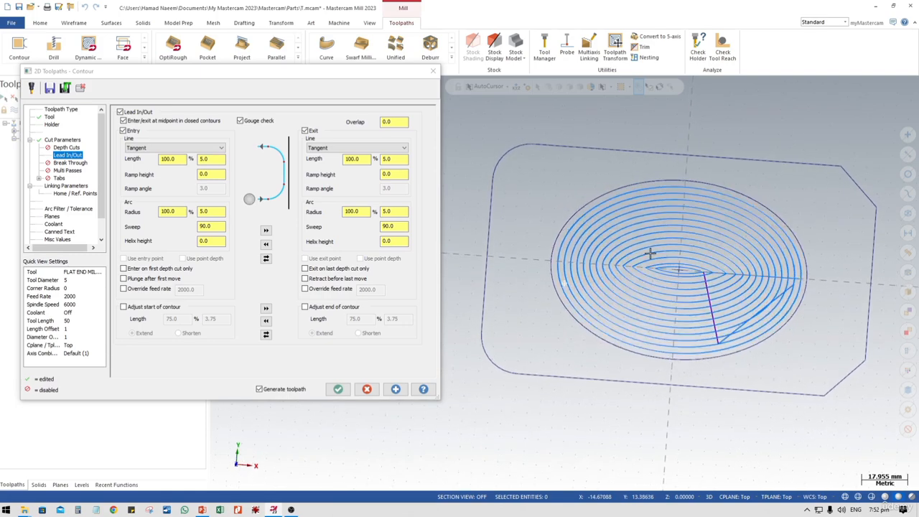
{"action": "right_click", "coordinate": [564, 212]}
{"action": "left_click", "coordinate": [584, 266]}
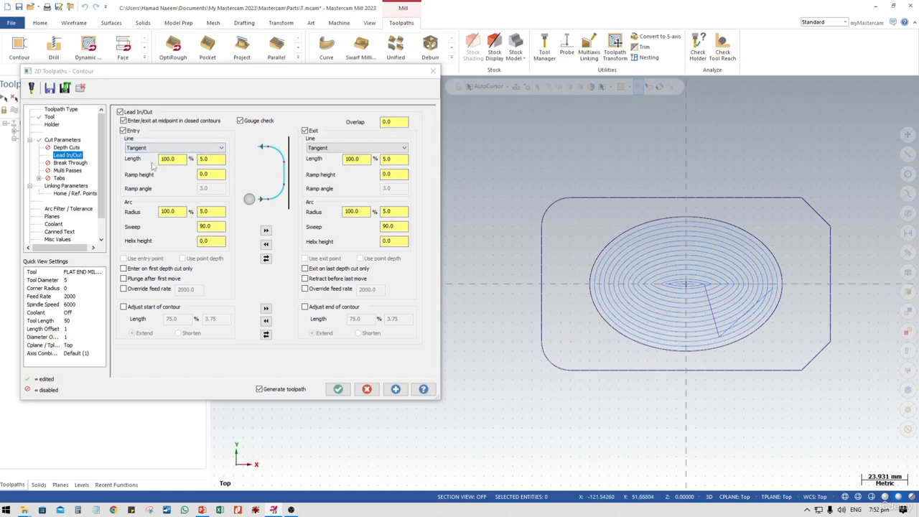
{"action": "left_click", "coordinate": [151, 160]}
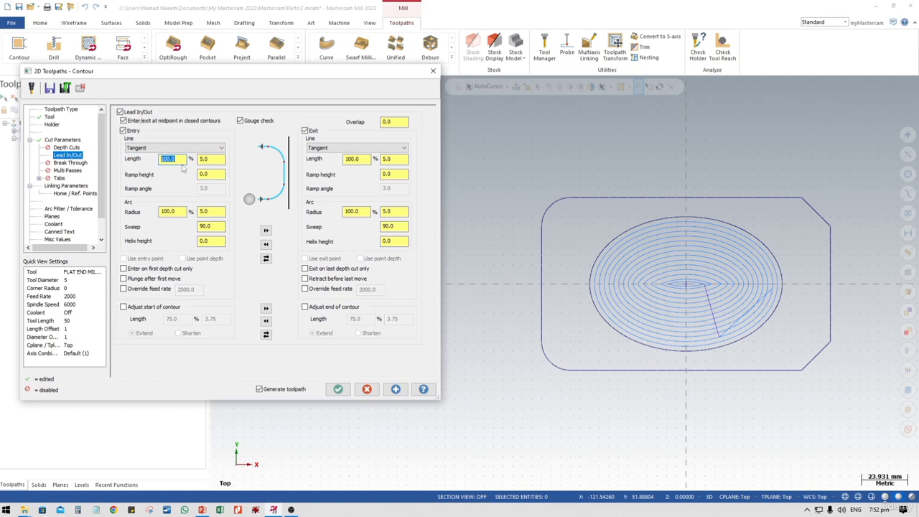
{"action": "key", "text": "Tab"}
{"action": "left_click", "coordinate": [215, 176]}
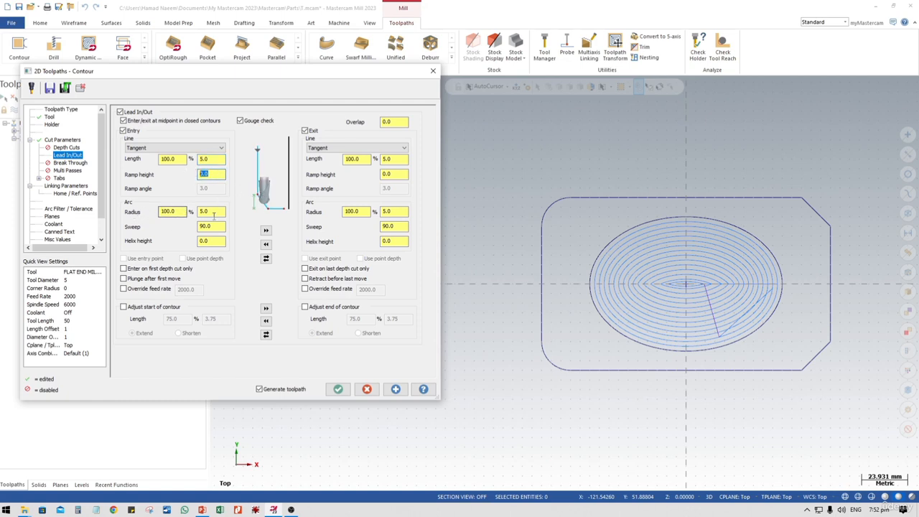
{"action": "left_click", "coordinate": [219, 212]}
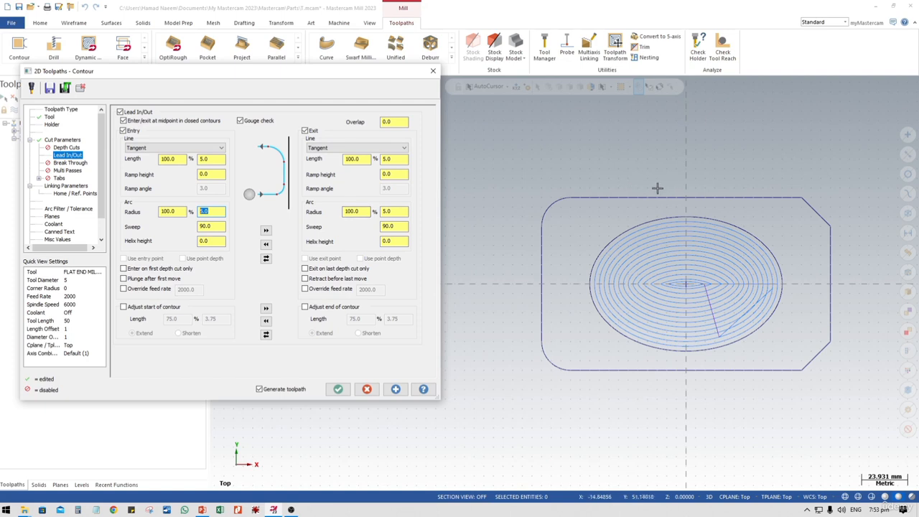
{"action": "left_click", "coordinate": [64, 164]}
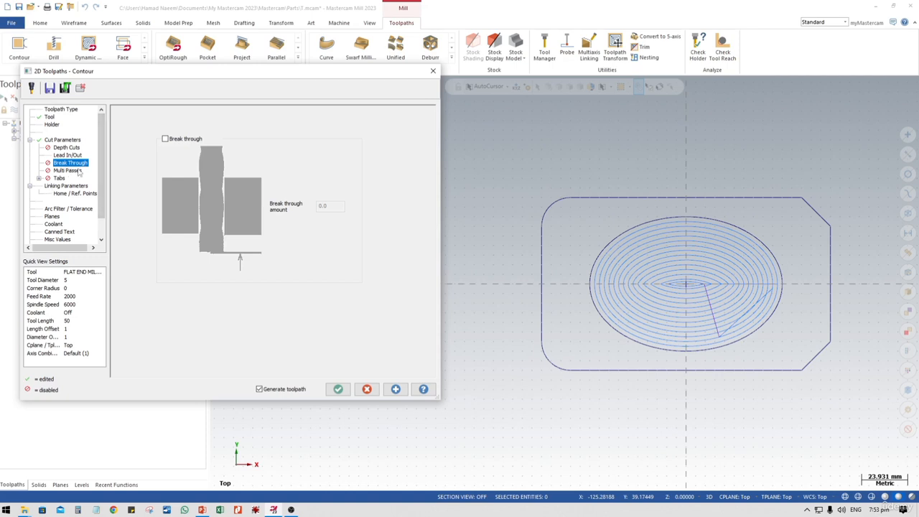
- Enable multi passes for the contour with 2 rough passes at a spacing of 5.0
{"action": "left_click", "coordinate": [68, 171]}
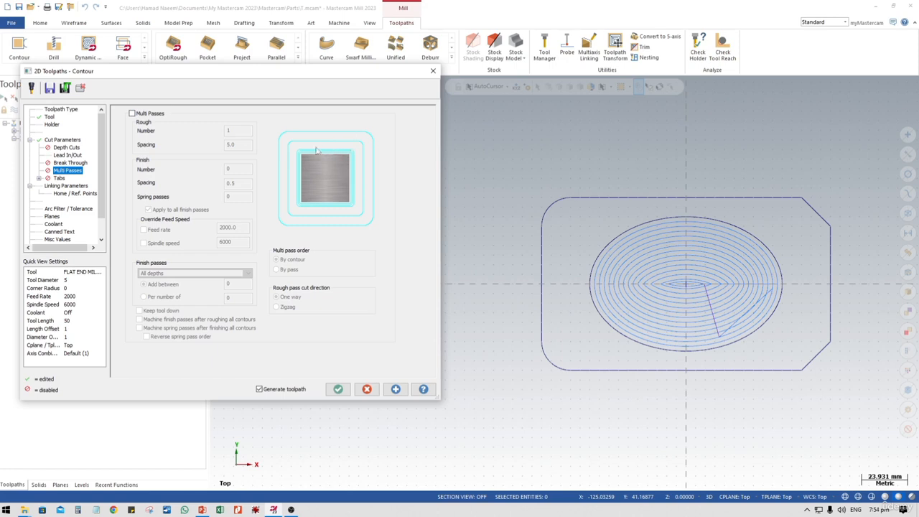
{"action": "left_click", "coordinate": [132, 114]}
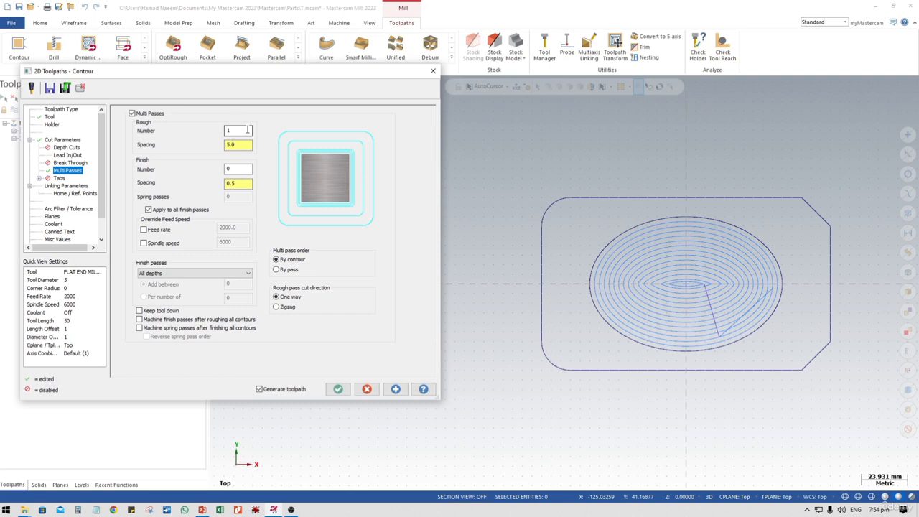
{"action": "double_click", "coordinate": [249, 131]}
{"action": "double_click", "coordinate": [241, 146]}
{"action": "type", "text": "5."}
{"action": "key", "text": "Tab"}
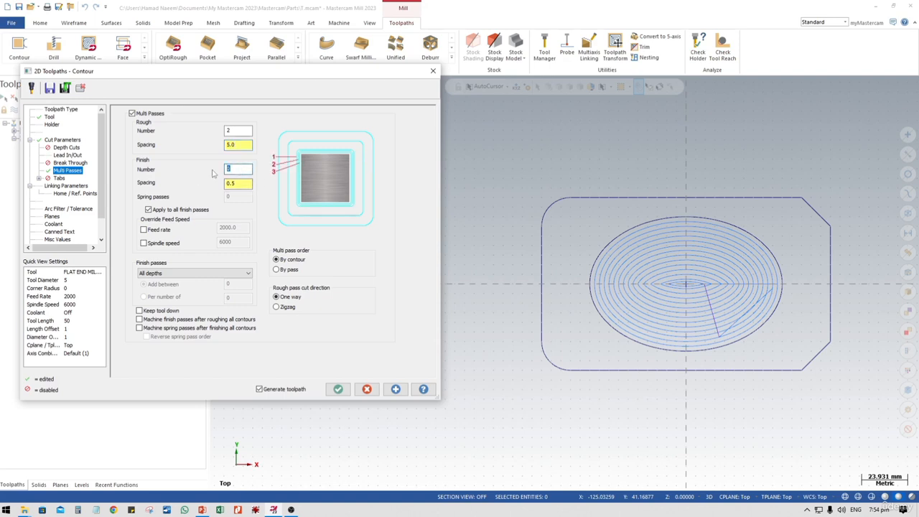
- Set 2 finish passes at a spacing of 0.05 and enable keeping the tool down between passes
{"action": "double_click", "coordinate": [246, 185]}
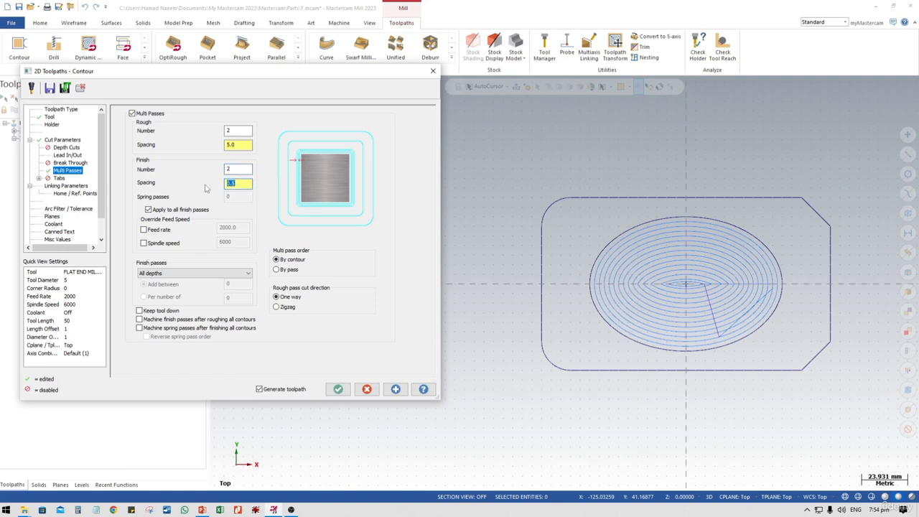
{"action": "type", "text": "0."}
{"action": "left_click_drag", "start_coordinate": [244, 185], "coordinate": [211, 185]}
{"action": "key", "text": "shift+Tab"}
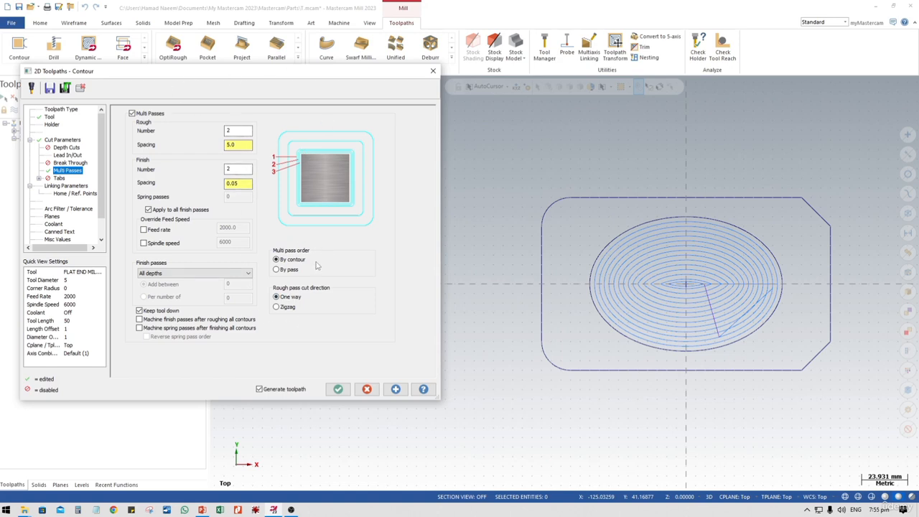
- Make the contour's retract, feed plane and depth absolute, with a feed plane of 2 and a negative depth, and generate the toolpath
{"action": "left_click", "coordinate": [69, 187]}
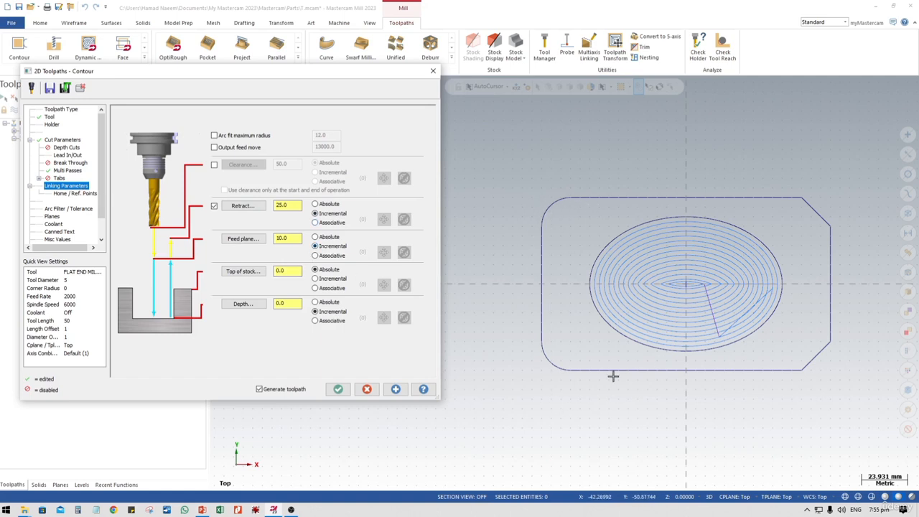
{"action": "left_click", "coordinate": [314, 204]}
{"action": "left_click", "coordinate": [315, 237]}
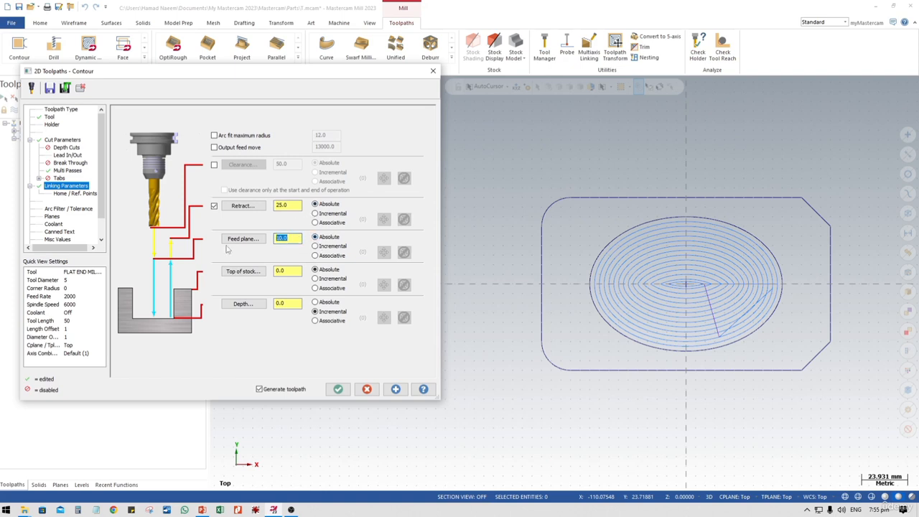
{"action": "type", "text": "2"}
{"action": "left_click", "coordinate": [316, 303]}
{"action": "left_click_drag", "start_coordinate": [290, 304], "coordinate": [227, 310]}
{"action": "type", "text": "-"}
{"action": "left_click", "coordinate": [337, 389]}
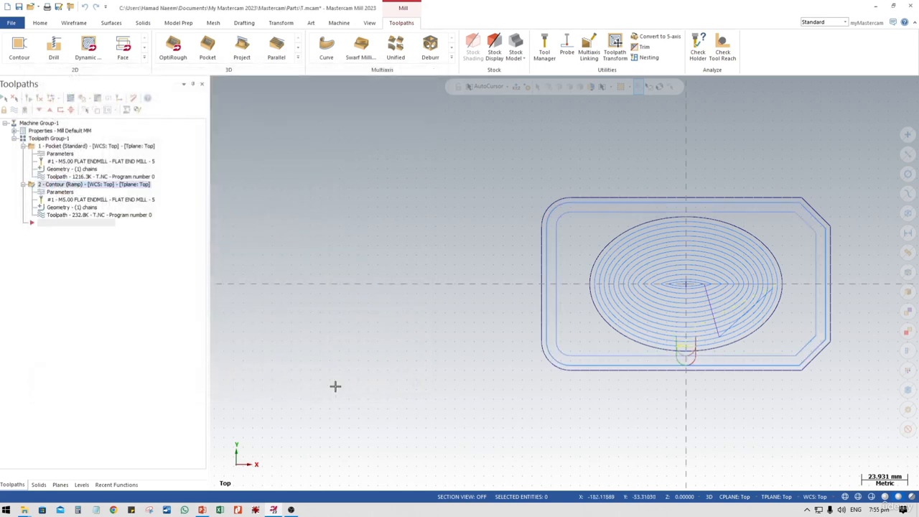
- Change the contour chain's side so the tool cuts outside the plate's profile, and regenerate the ramp operation
{"action": "mouse_move", "coordinate": [657, 370]}
{"action": "middle_mouse_down"}
{"action": "mouse_move", "coordinate": [666, 303]}
{"action": "mouse_move", "coordinate": [656, 377]}
{"action": "mouse_move", "coordinate": [655, 366]}
{"action": "middle_mouse_up"}
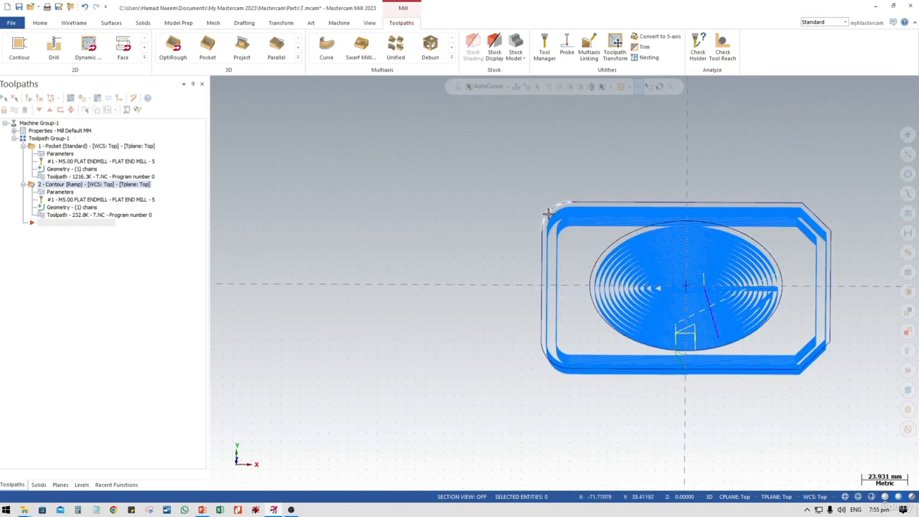
{"action": "middle_click_drag", "start_coordinate": [549, 214], "coordinate": [549, 217]}
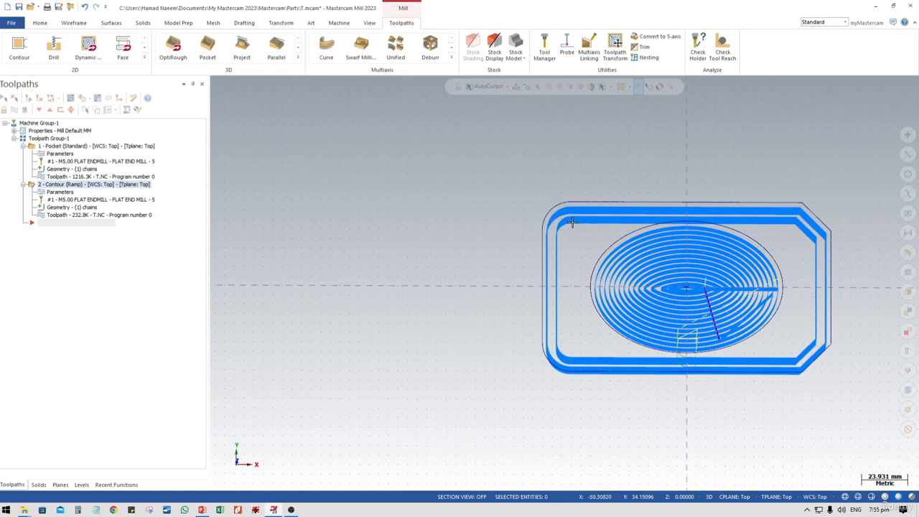
{"action": "middle_click_drag", "start_coordinate": [570, 225], "coordinate": [574, 231]}
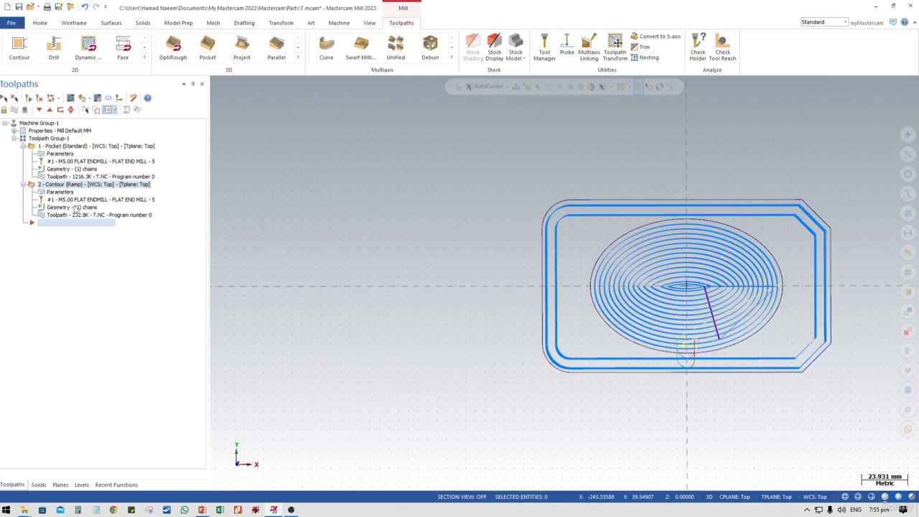
{"action": "left_click", "coordinate": [76, 206]}
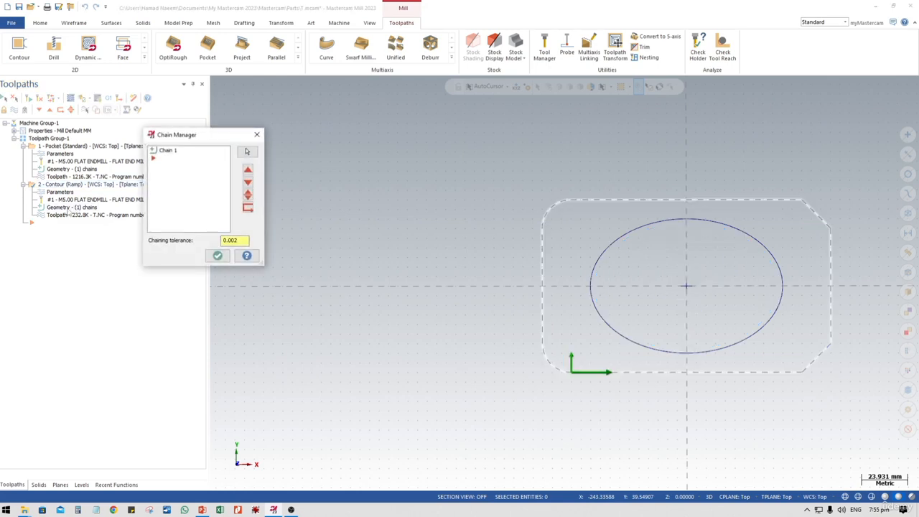
{"action": "left_click", "coordinate": [167, 152]}
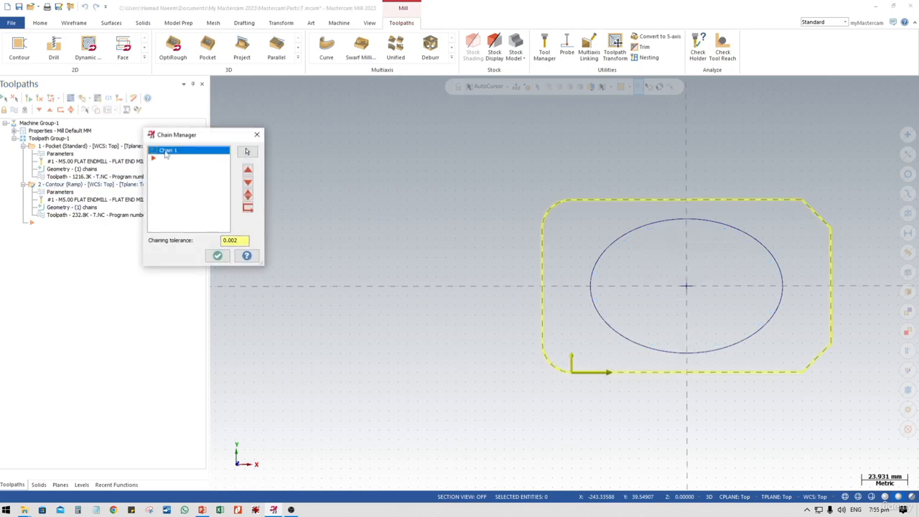
{"action": "right_click", "coordinate": [166, 154]}
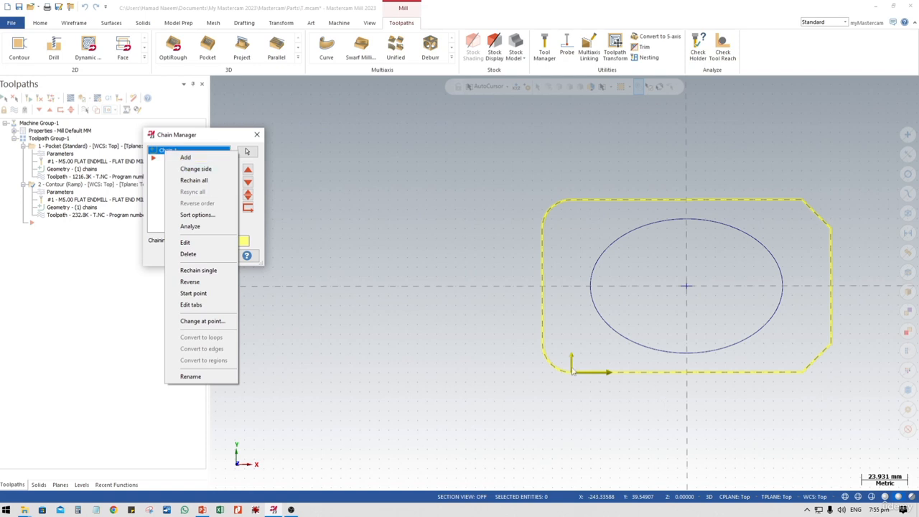
{"action": "left_click", "coordinate": [195, 170]}
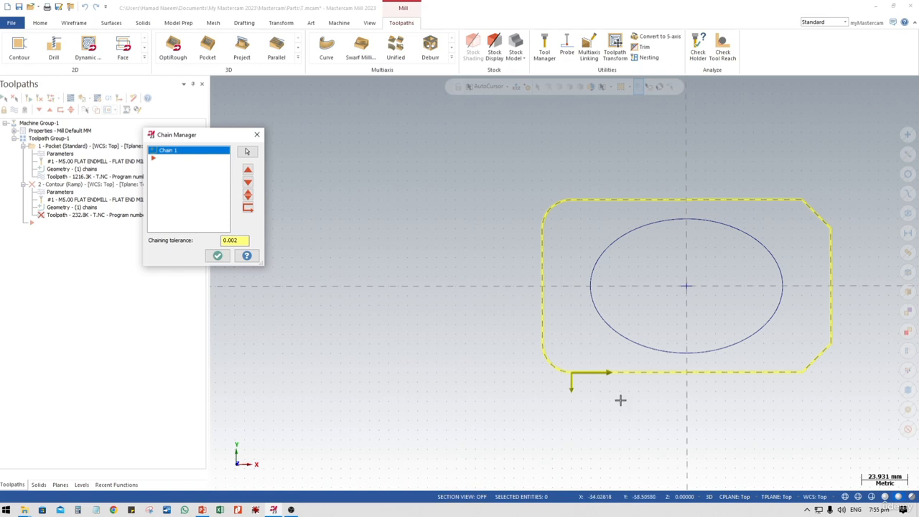
{"action": "left_click", "coordinate": [216, 256]}
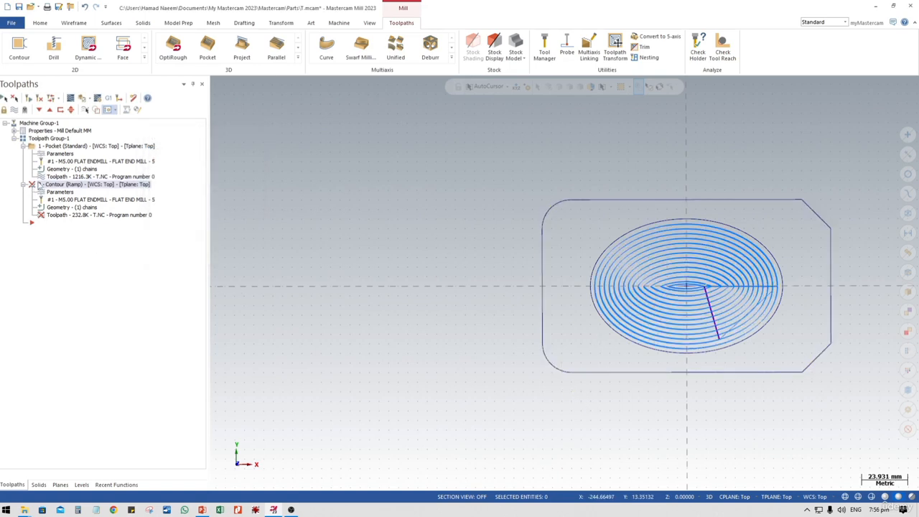
{"action": "left_click", "coordinate": [28, 98]}
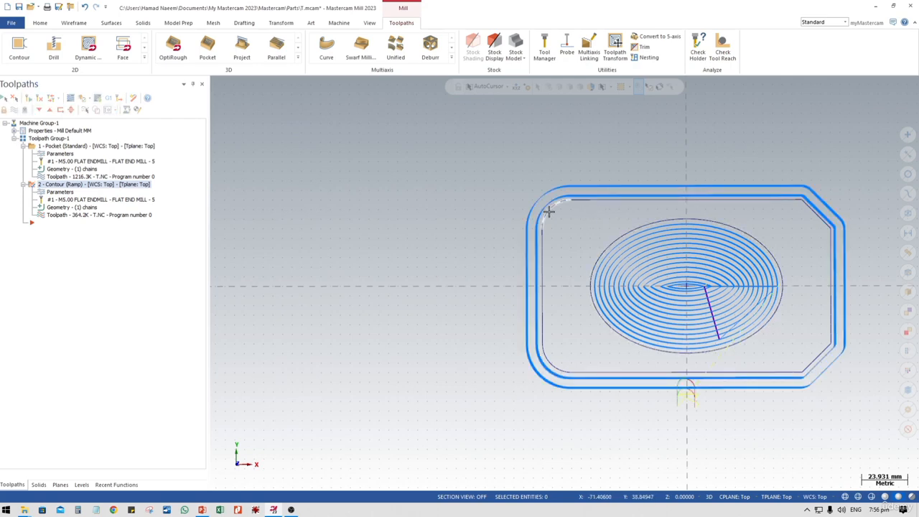
- Examine the regenerated ramp contour's rough and finish passes at the rounded corner and around the whole plate
{"action": "scroll", "coordinate": [548, 210], "scroll_direction": "up", "scroll_amount": 3}
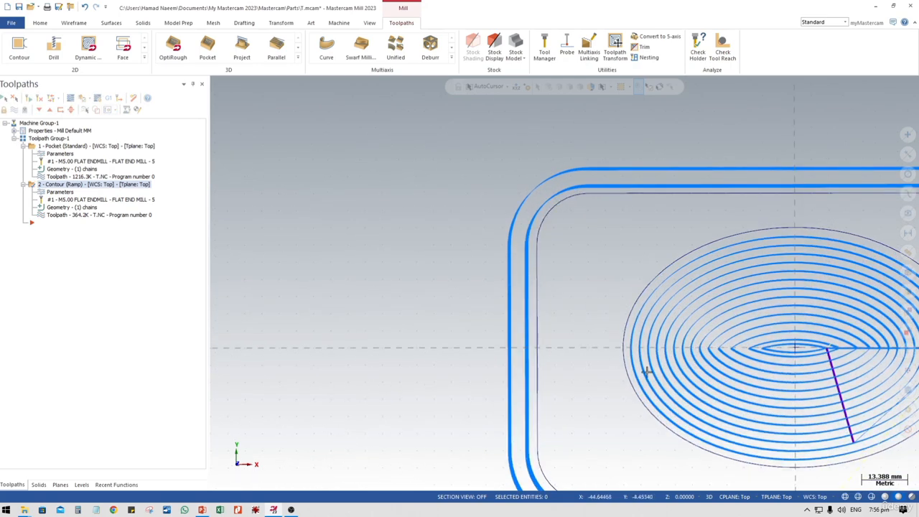
{"action": "middle_click_drag", "start_coordinate": [628, 348], "coordinate": [612, 254]}
{"action": "scroll", "coordinate": [533, 439], "scroll_direction": "up", "scroll_amount": 10}
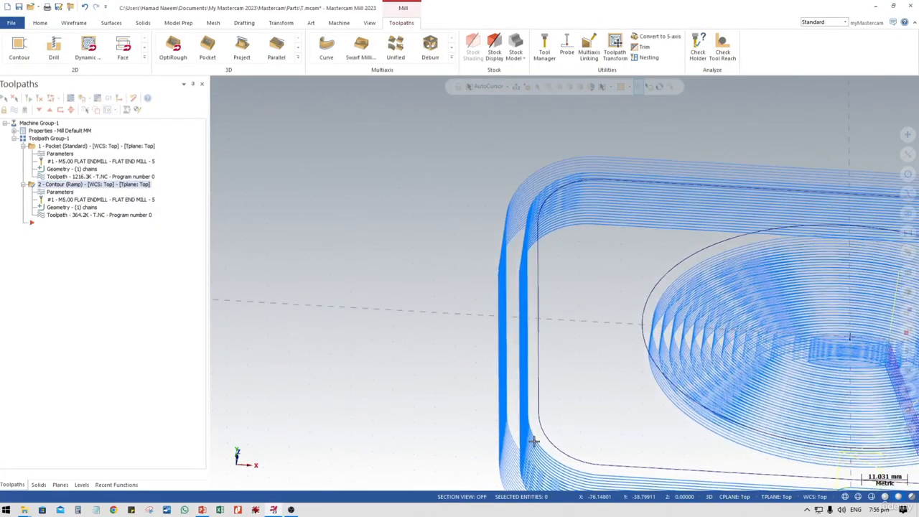
{"action": "scroll", "coordinate": [540, 450], "scroll_direction": "up", "scroll_amount": 10}
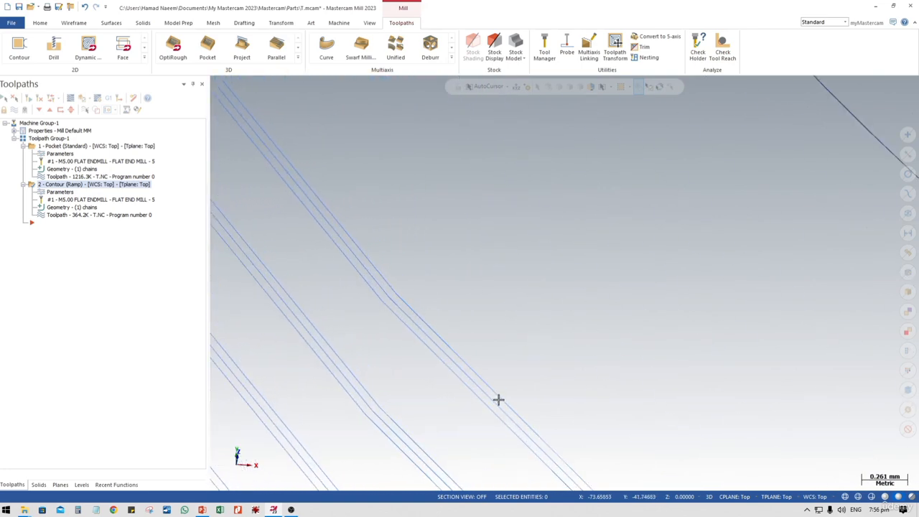
{"action": "scroll", "coordinate": [501, 411], "scroll_direction": "down", "scroll_amount": 6}
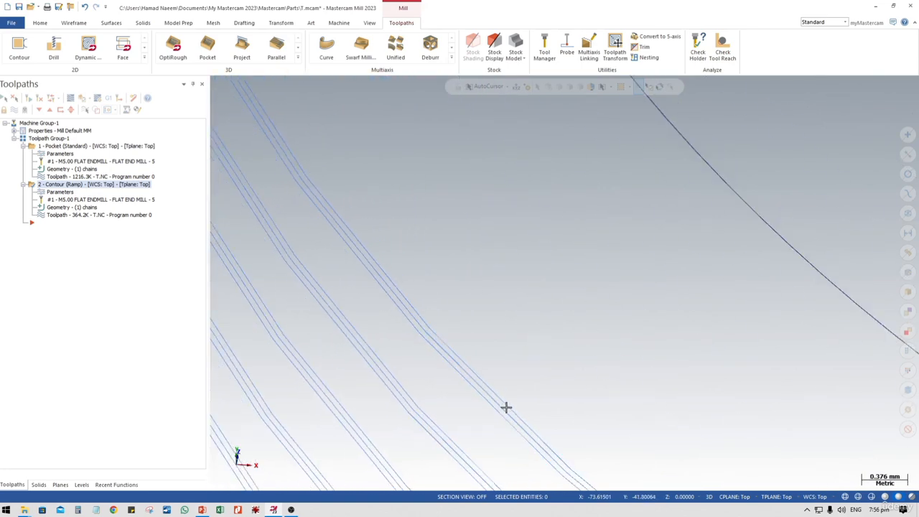
{"action": "scroll", "coordinate": [552, 368], "scroll_direction": "down", "scroll_amount": 2}
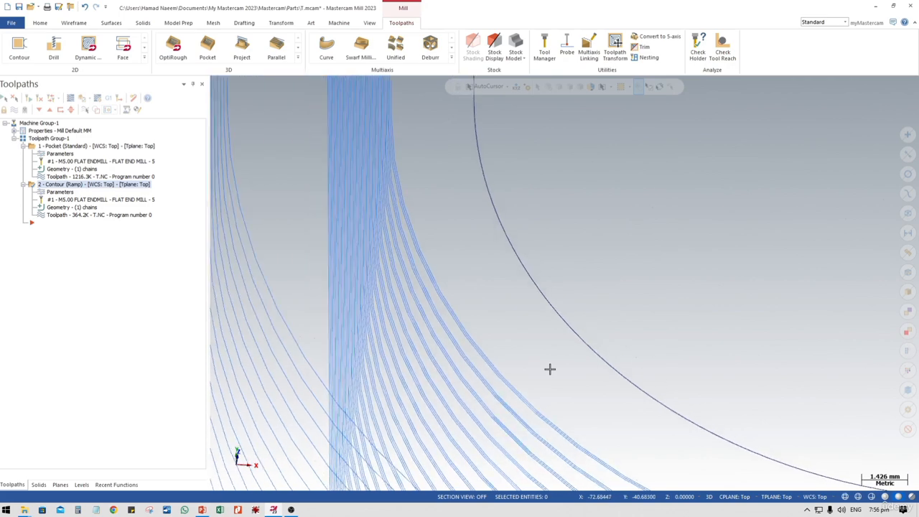
{"action": "scroll", "coordinate": [558, 370], "scroll_direction": "down", "scroll_amount": 5}
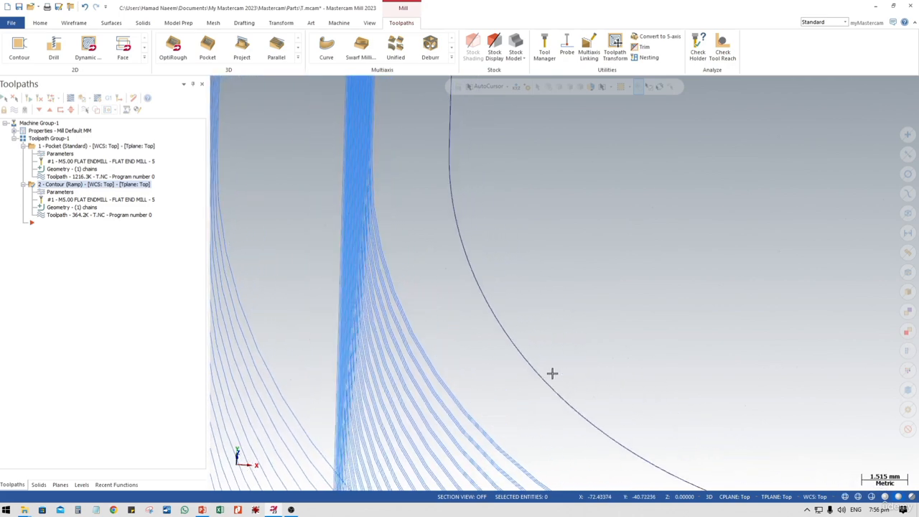
{"action": "scroll", "coordinate": [544, 378], "scroll_direction": "down", "scroll_amount": 7}
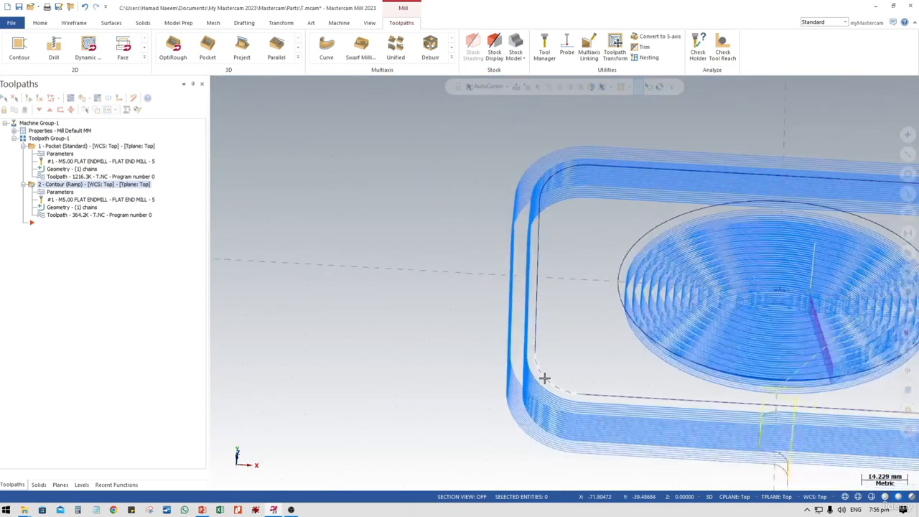
{"action": "middle_click_drag", "start_coordinate": [652, 404], "coordinate": [421, 289]}
{"action": "middle_click_drag", "start_coordinate": [482, 287], "coordinate": [461, 302]}
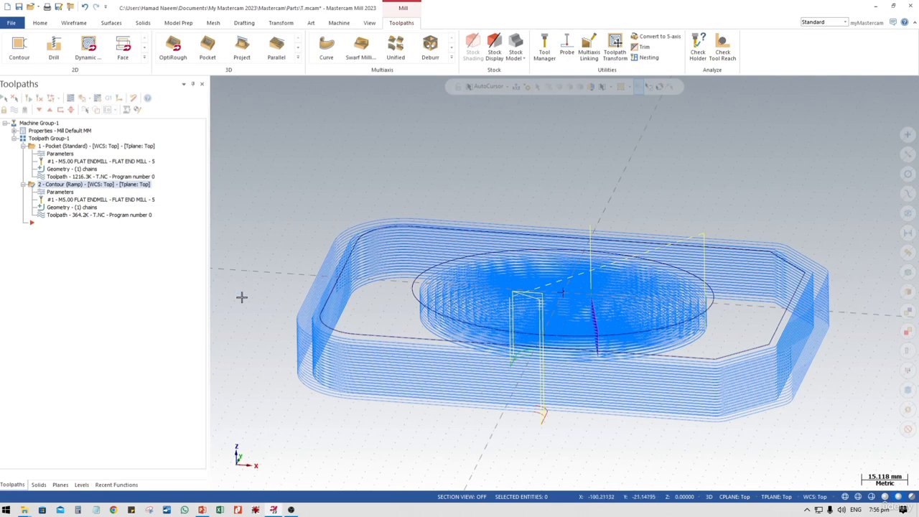
- Verify the whole toolpath group on the stock in a maximized simulator window and start the playback
{"action": "left_click", "coordinate": [43, 138]}
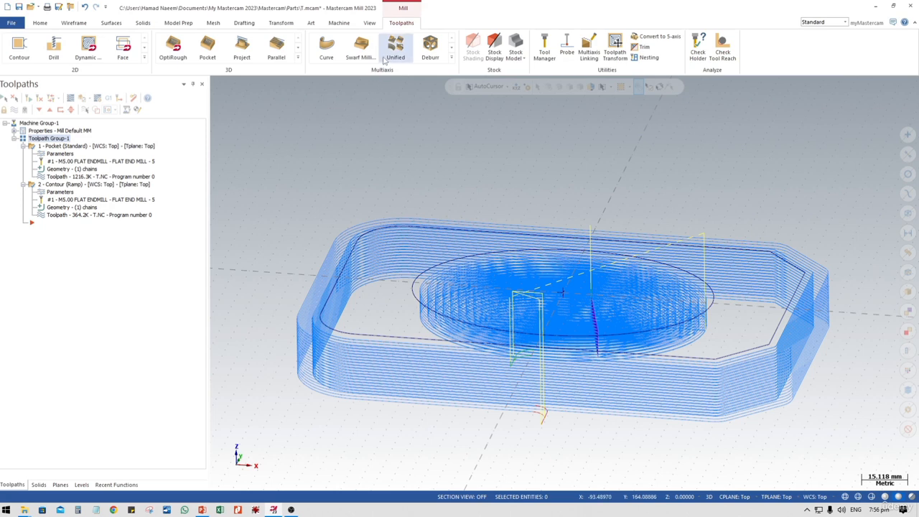
{"action": "left_click", "coordinate": [338, 23]}
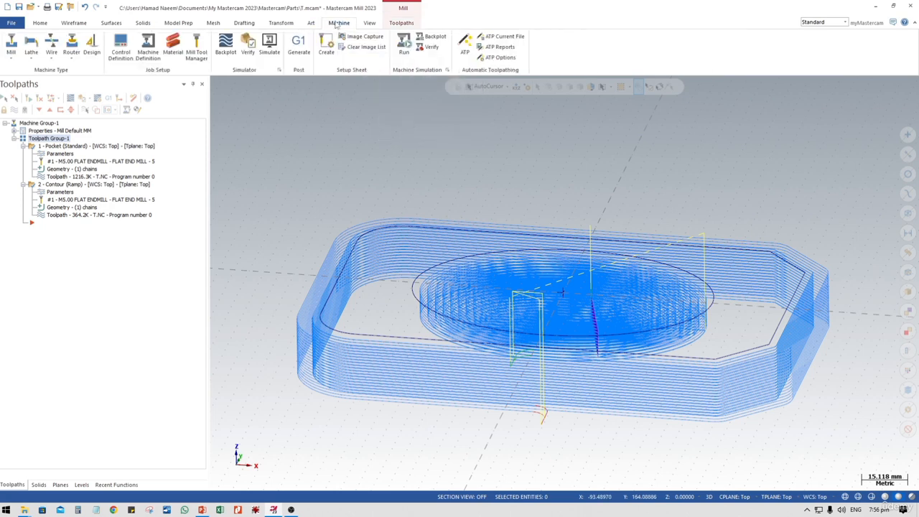
{"action": "left_click", "coordinate": [249, 46]}
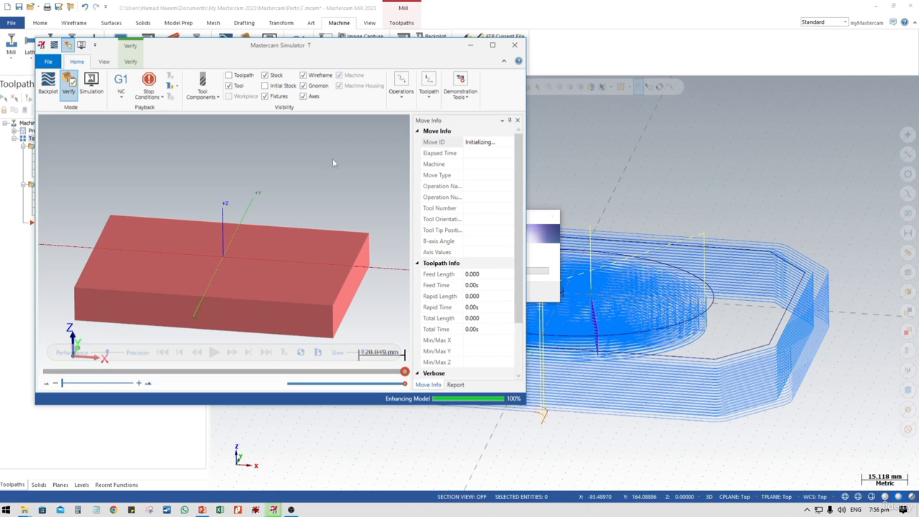
{"action": "left_click", "coordinate": [495, 56]}
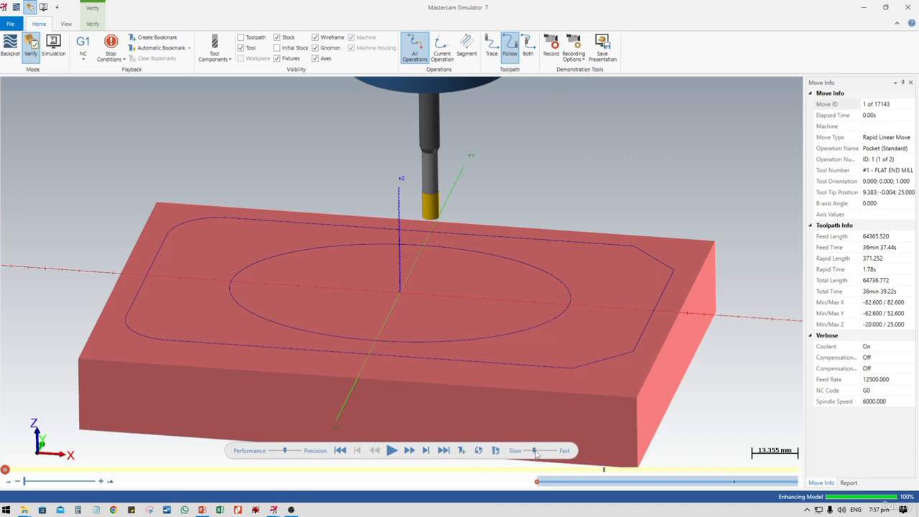
{"action": "left_click", "coordinate": [391, 449]}
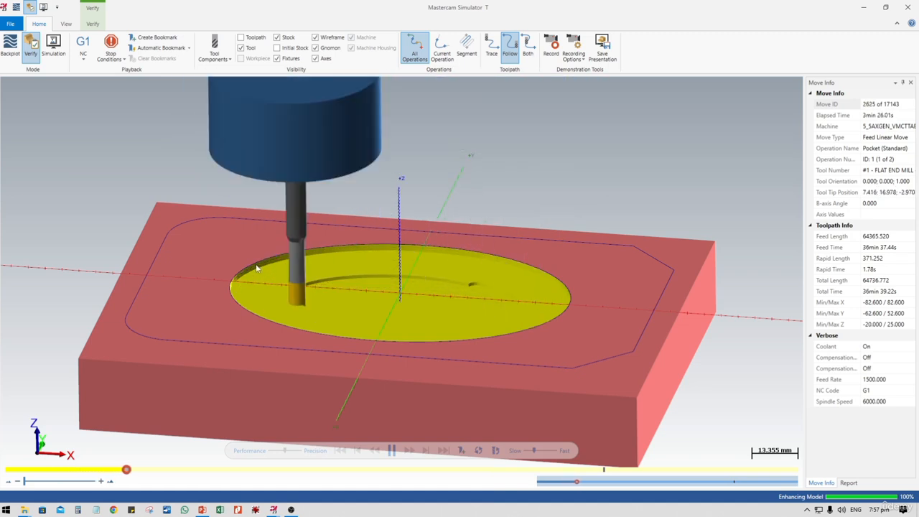
- Inspect the simulated elliptical pocket and outer contour cuts, slow the playback slightly, and minimize the simulator
{"action": "scroll", "coordinate": [249, 275], "scroll_direction": "up", "scroll_amount": 5}
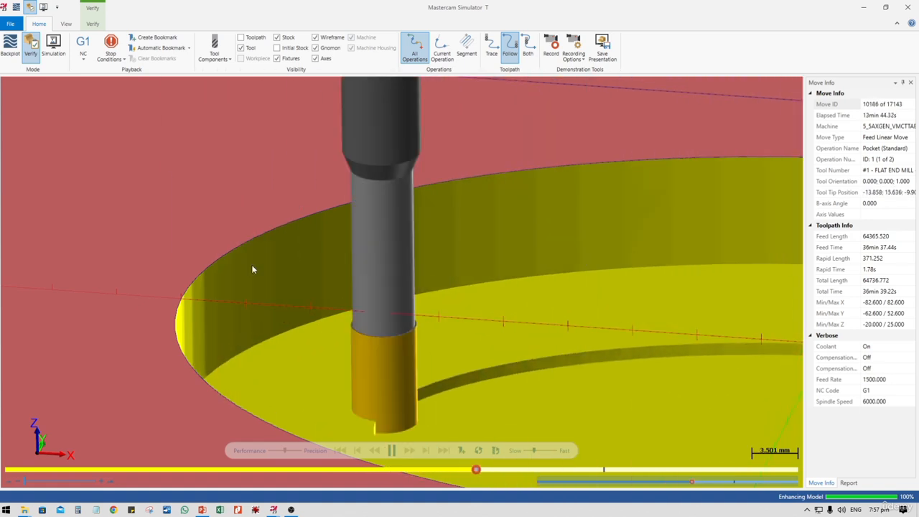
{"action": "scroll", "coordinate": [210, 271], "scroll_direction": "down", "scroll_amount": 6}
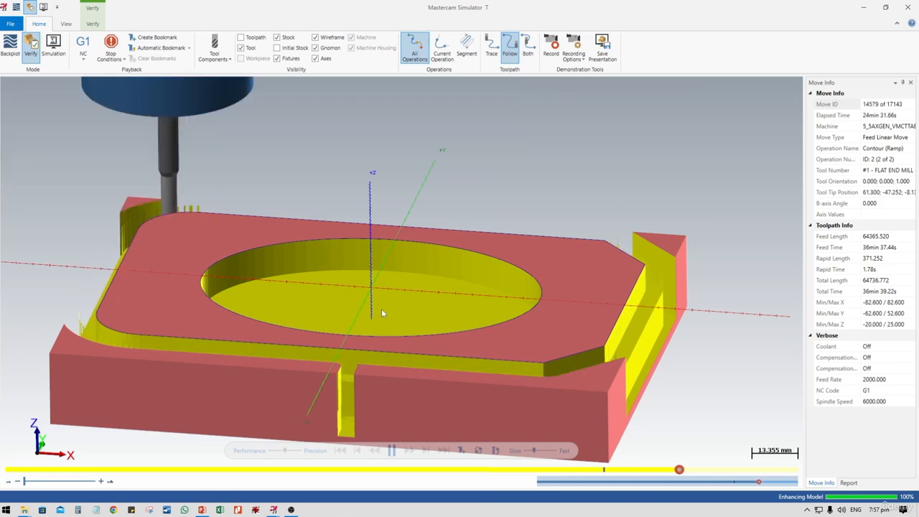
{"action": "middle_click_drag", "start_coordinate": [377, 302], "coordinate": [377, 318]}
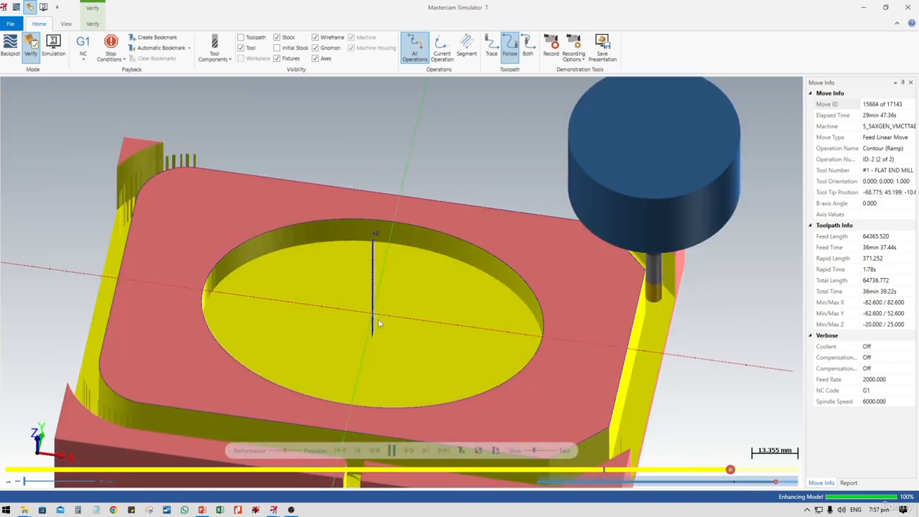
{"action": "left_click_drag", "start_coordinate": [533, 451], "coordinate": [526, 453]}
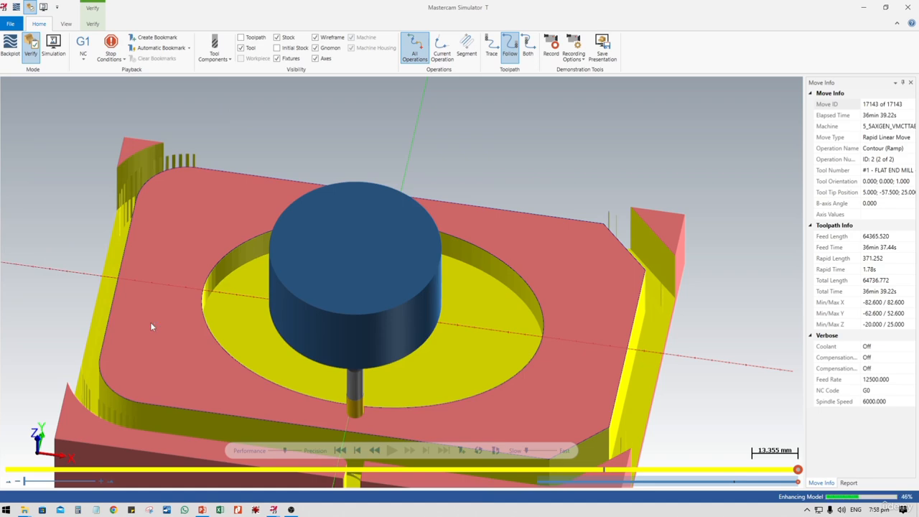
{"action": "left_click", "coordinate": [861, 8]}
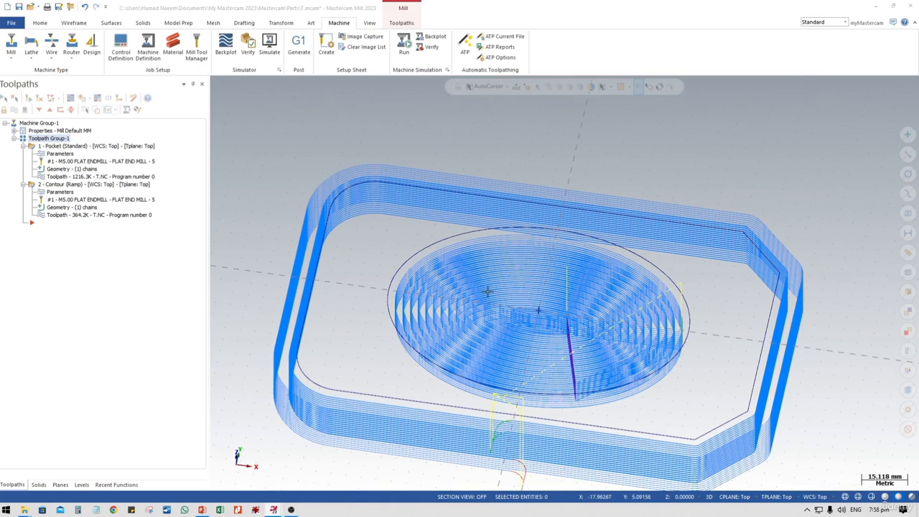
- Review the Lead In/Out parameters of the ramp contour and close the dialog without changes
{"action": "middle_click_drag", "start_coordinate": [525, 260], "coordinate": [532, 307]}
{"action": "left_click", "coordinate": [59, 192]}
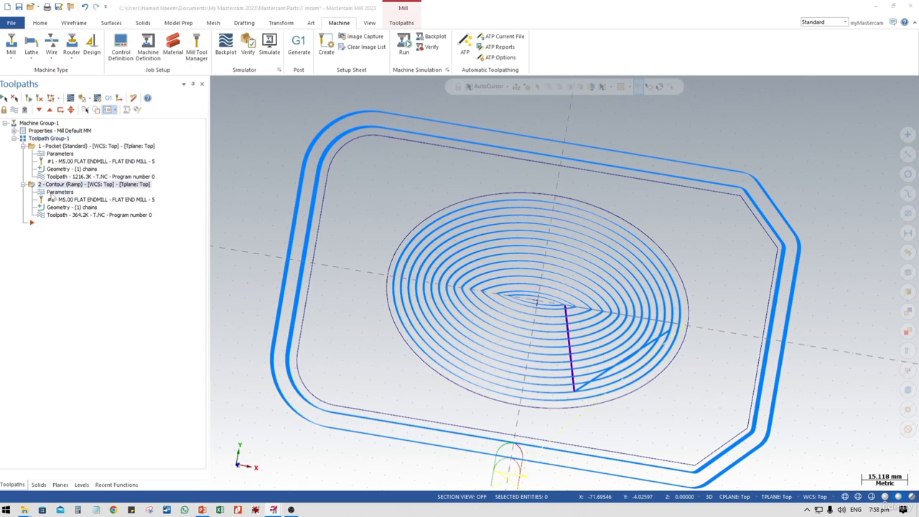
{"action": "left_click", "coordinate": [67, 155]}
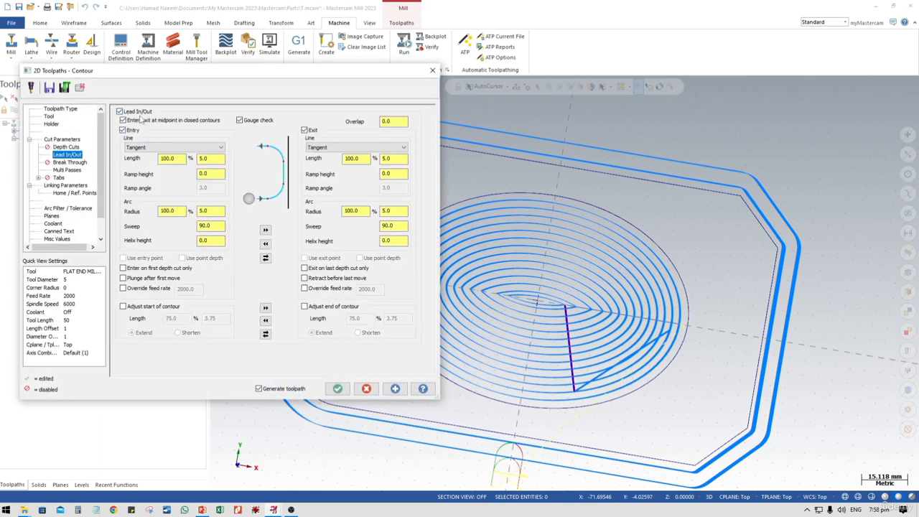
{"action": "left_click", "coordinate": [366, 386]}
- Examine the ramp contour's entry and exit lines and arcs at the middle of the plate's long edge
{"action": "middle_click_drag", "start_coordinate": [510, 470], "coordinate": [527, 369]}
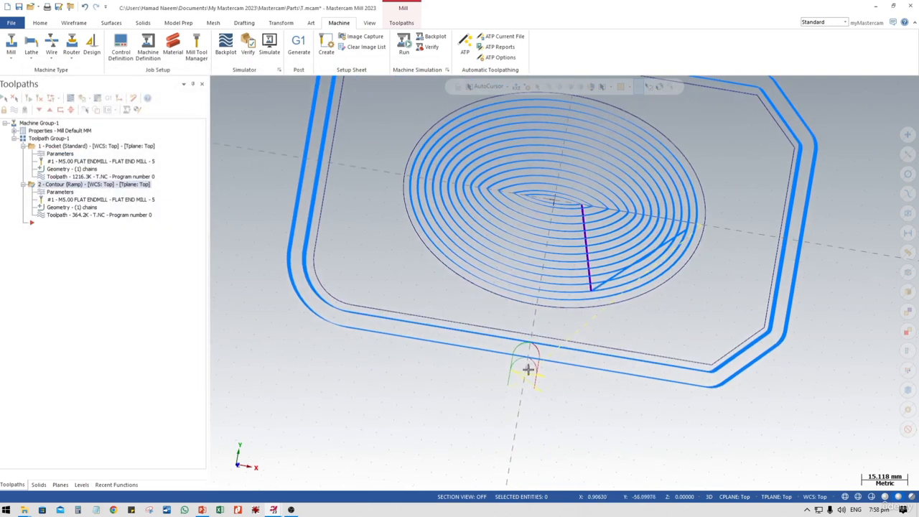
{"action": "scroll", "coordinate": [511, 372], "scroll_direction": "up", "scroll_amount": 2}
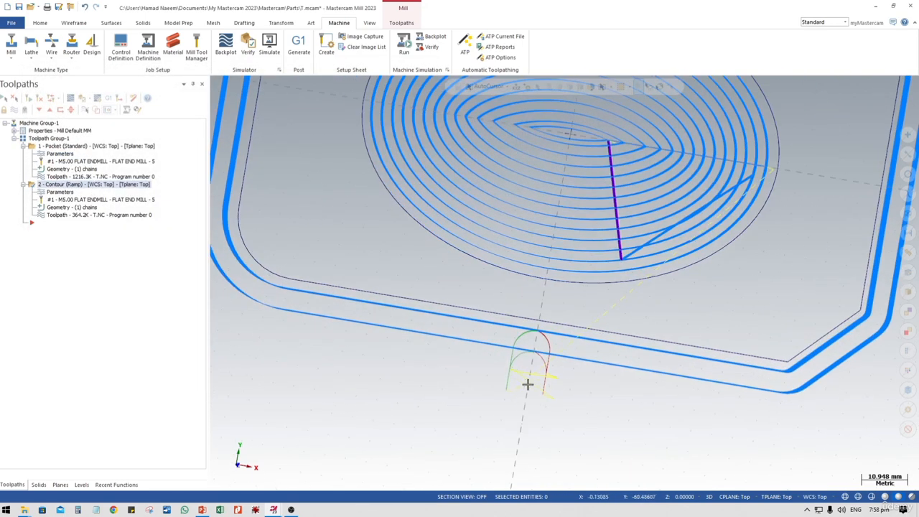
{"action": "scroll", "coordinate": [527, 384], "scroll_direction": "up", "scroll_amount": 3}
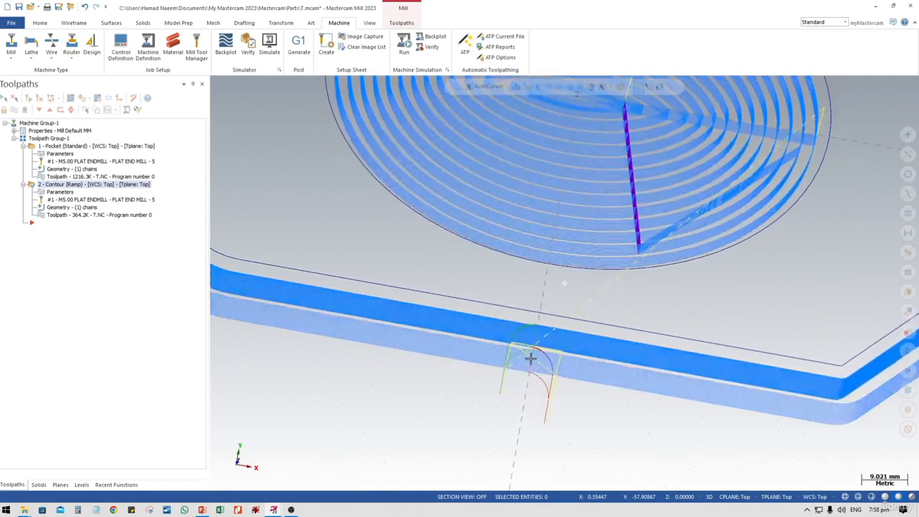
{"action": "mouse_move", "coordinate": [530, 357]}
{"action": "middle_mouse_down"}
{"action": "mouse_move", "coordinate": [506, 355]}
{"action": "mouse_move", "coordinate": [516, 330]}
{"action": "middle_mouse_up"}
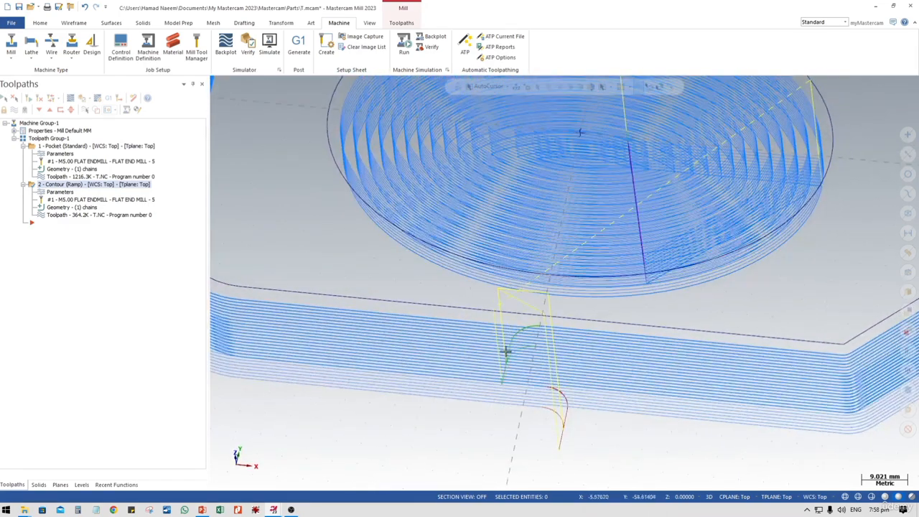
{"action": "middle_click_drag", "start_coordinate": [538, 363], "coordinate": [541, 339]}
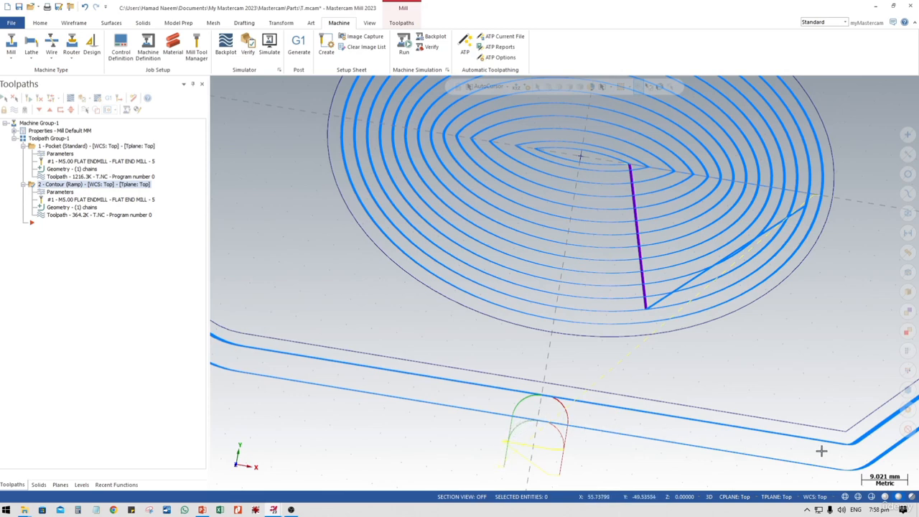
{"action": "scroll", "coordinate": [866, 450], "scroll_direction": "down", "scroll_amount": 2}
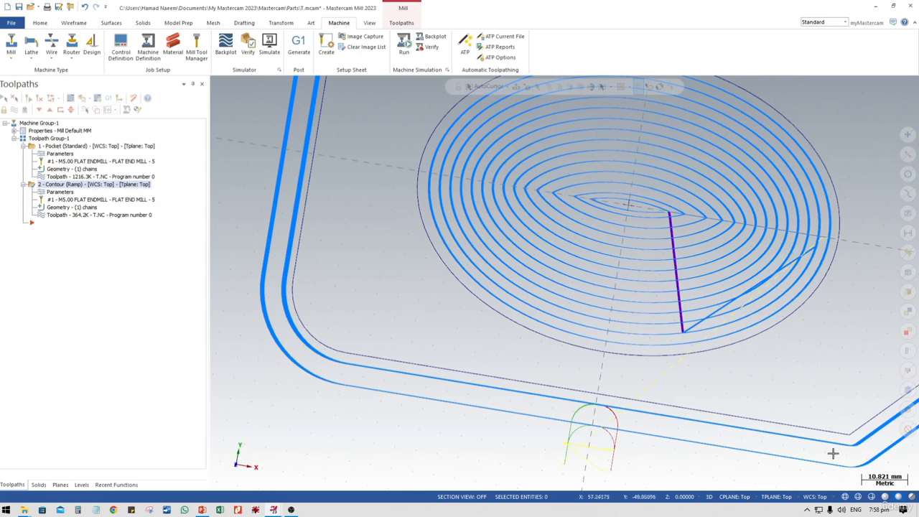
{"action": "middle_click_drag", "start_coordinate": [832, 452], "coordinate": [747, 420], "text": "ctrl"}
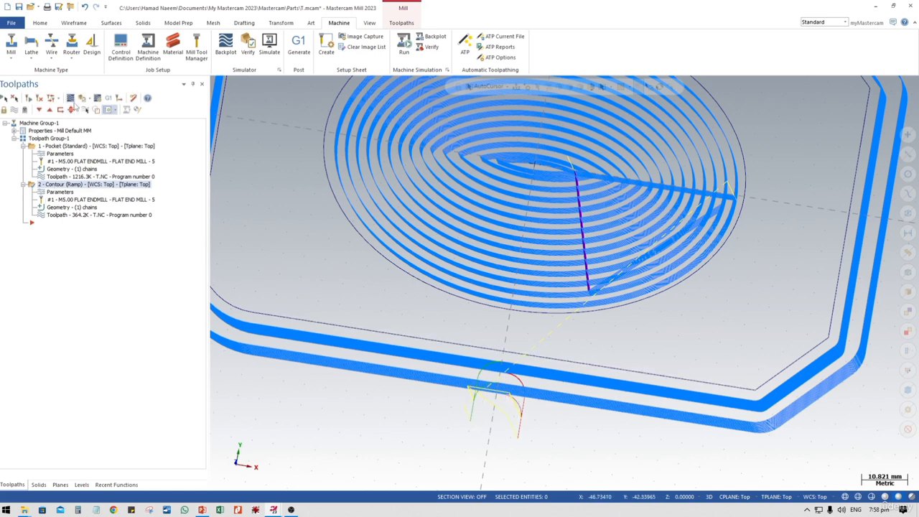
- Backplot the ramp contour from the top view, starting the playback with the lead-in and lead-out arcs in close-up
{"action": "left_click", "coordinate": [72, 104]}
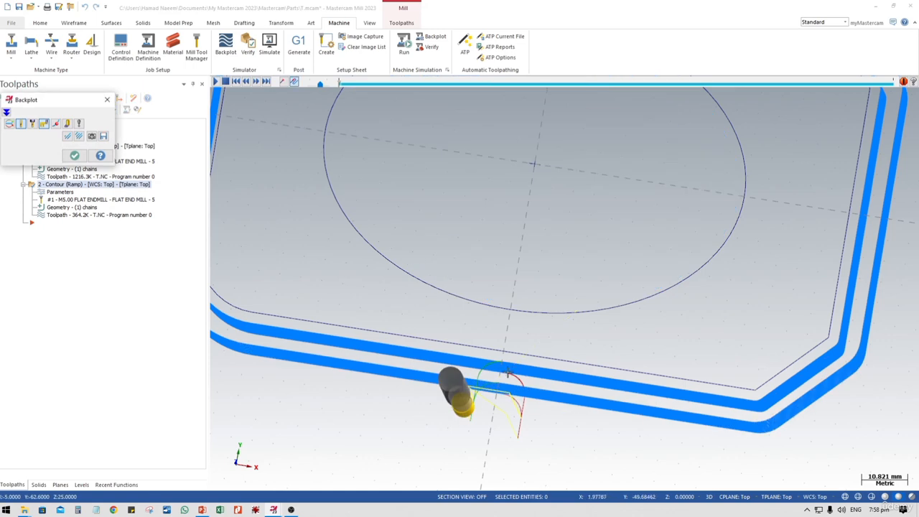
{"action": "right_click", "coordinate": [478, 367]}
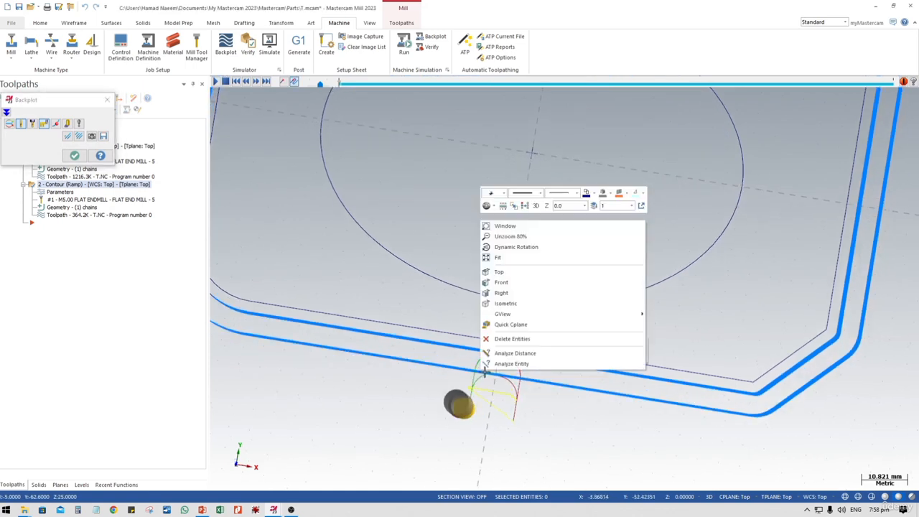
{"action": "left_click", "coordinate": [498, 272]}
{"action": "scroll", "coordinate": [663, 393], "scroll_direction": "up", "scroll_amount": 5}
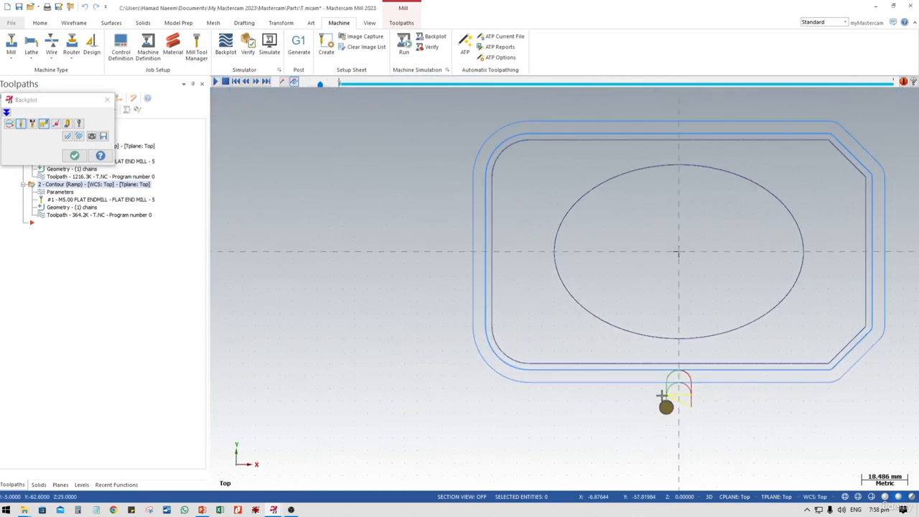
{"action": "scroll", "coordinate": [663, 393], "scroll_direction": "up", "scroll_amount": 2}
{"action": "middle_click_drag", "start_coordinate": [762, 382], "coordinate": [503, 373]}
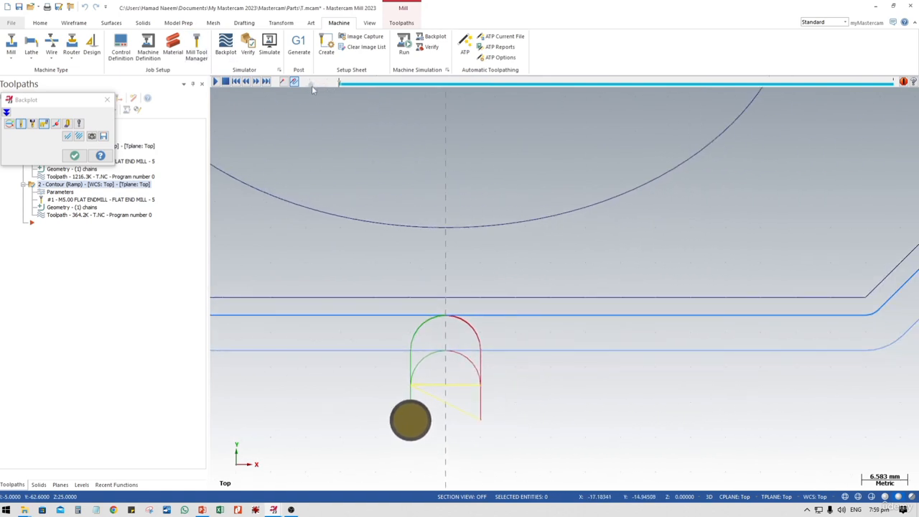
{"action": "left_click", "coordinate": [217, 84]}
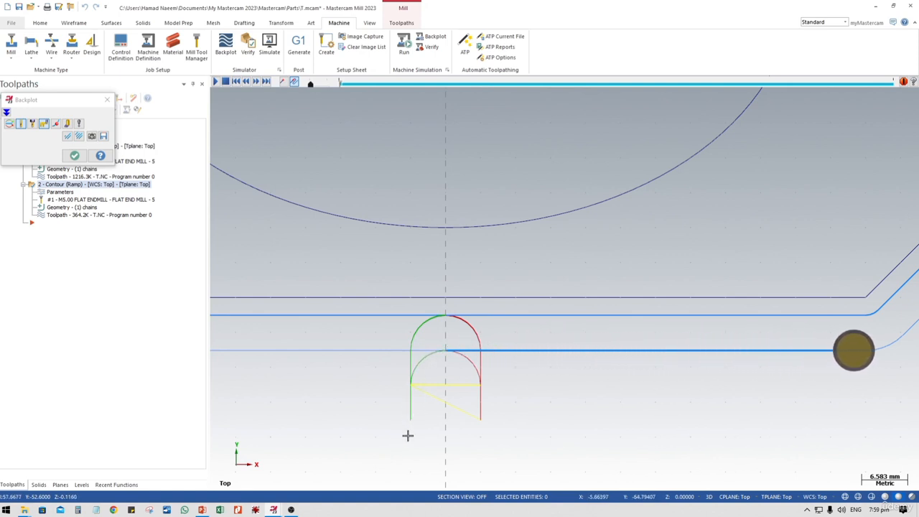
- Speed up the backplot and follow the tool around the plate as it ramps down the contour
{"action": "scroll", "coordinate": [605, 338], "scroll_direction": "down", "scroll_amount": 4}
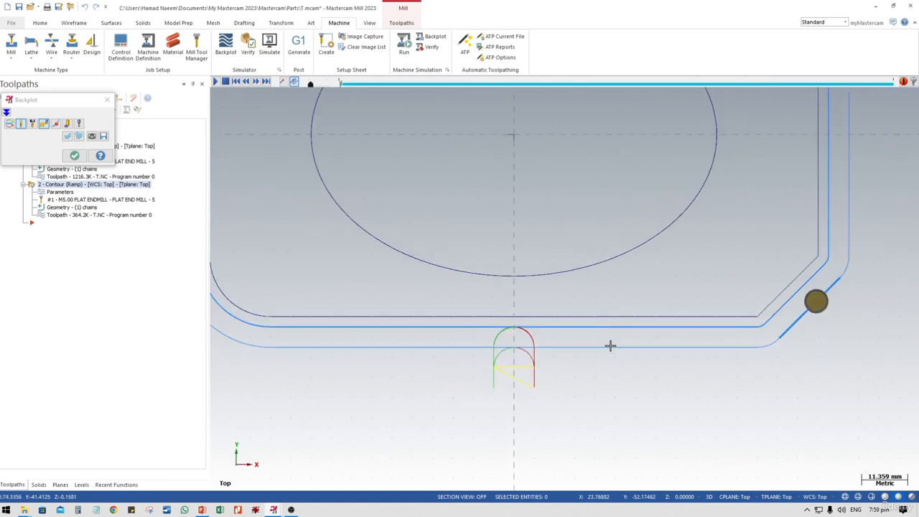
{"action": "middle_click_drag", "start_coordinate": [772, 267], "coordinate": [782, 318]}
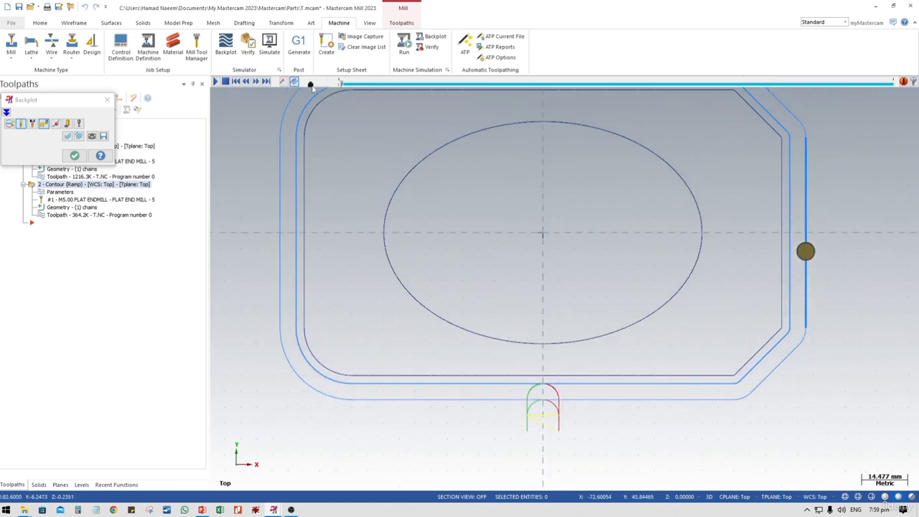
{"action": "left_click_drag", "start_coordinate": [310, 85], "coordinate": [317, 86]}
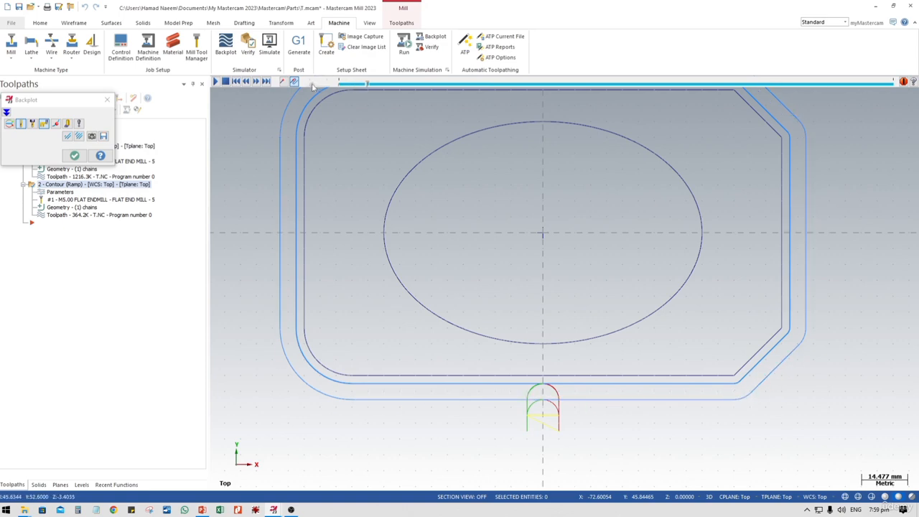
{"action": "scroll", "coordinate": [504, 392], "scroll_direction": "down", "scroll_amount": 2}
{"action": "middle_click_drag", "start_coordinate": [507, 416], "coordinate": [547, 413]}
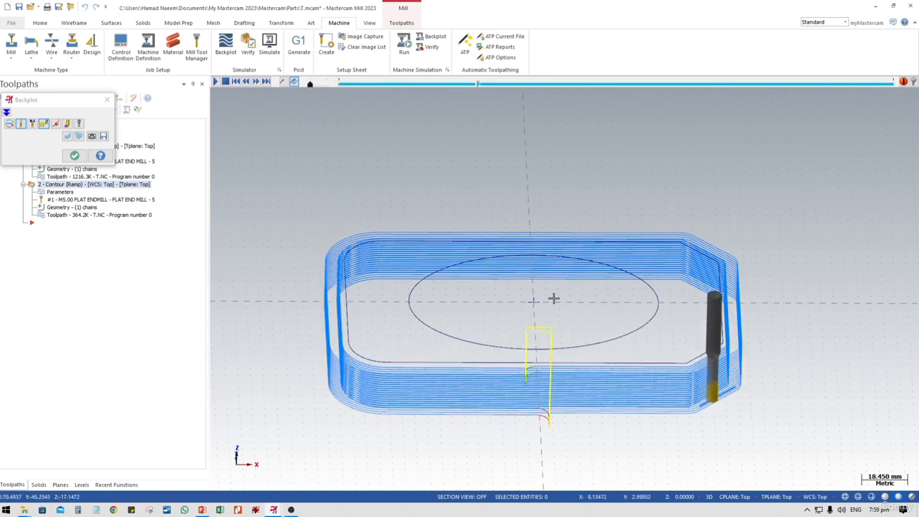
{"action": "middle_click_drag", "start_coordinate": [555, 300], "coordinate": [550, 354]}
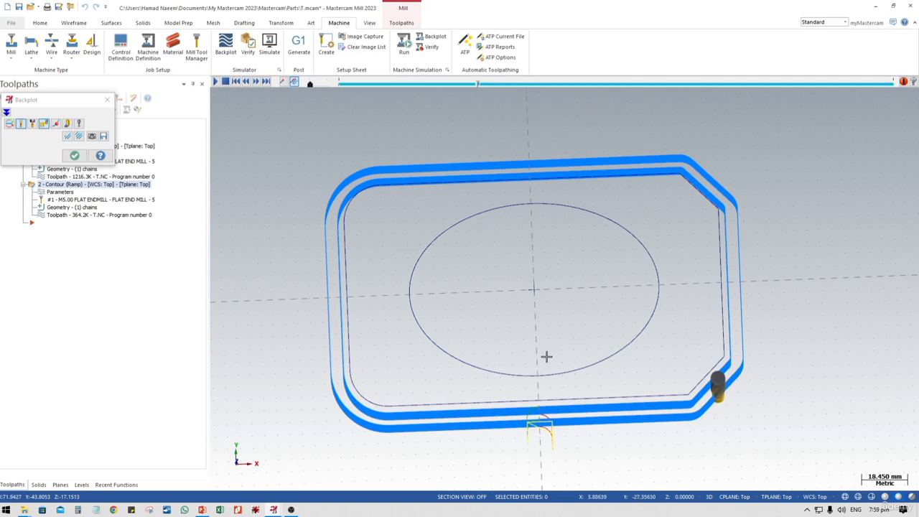
- View the running ramp contour backplot from the top, examine the lead-in and lead-out arcs in close-up, and close the backplot
{"action": "right_click", "coordinate": [497, 285]}
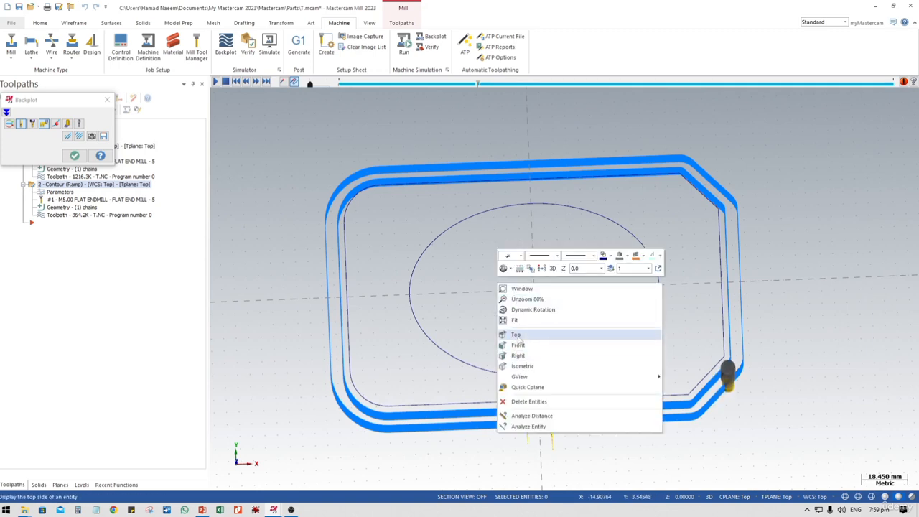
{"action": "left_click", "coordinate": [517, 335]}
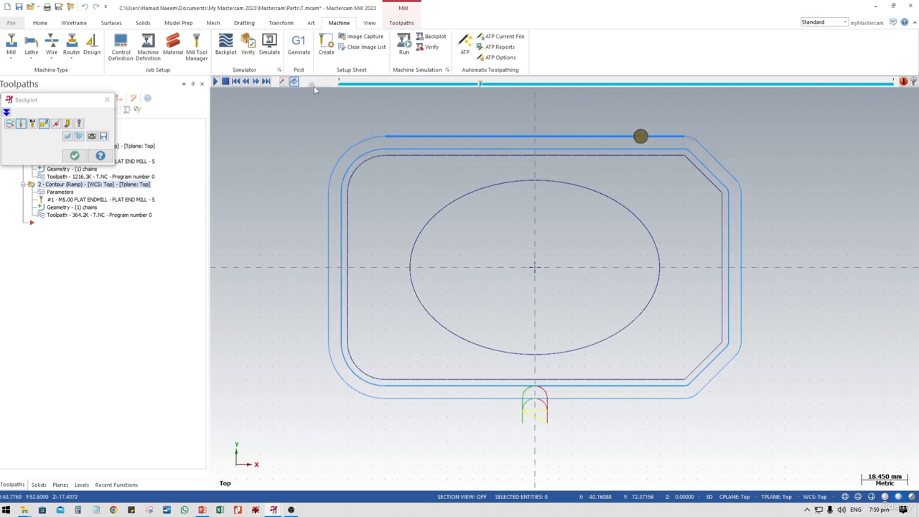
{"action": "scroll", "coordinate": [536, 422], "scroll_direction": "up", "scroll_amount": 5}
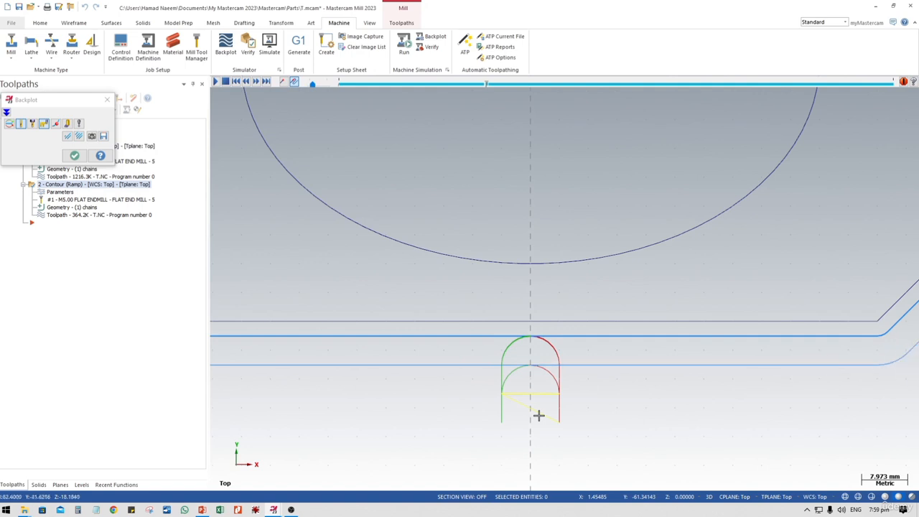
{"action": "scroll", "coordinate": [538, 415], "scroll_direction": "down", "scroll_amount": 5}
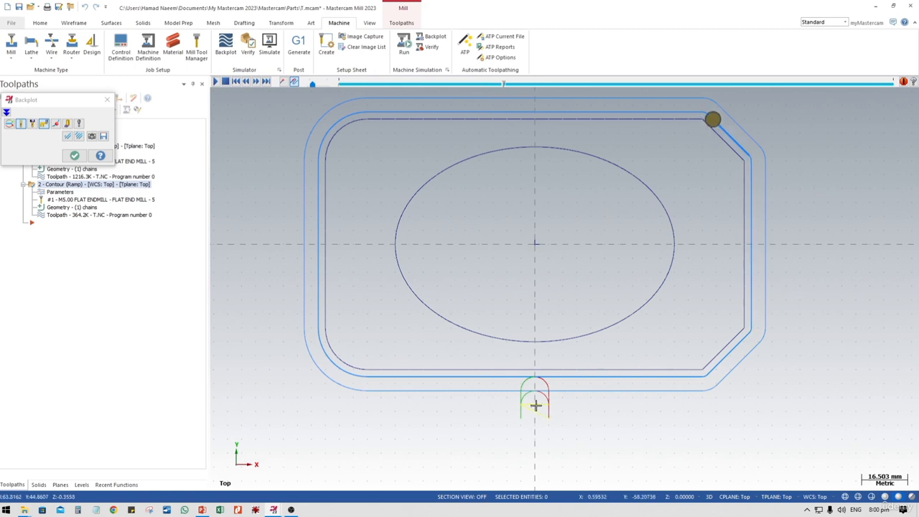
{"action": "scroll", "coordinate": [535, 405], "scroll_direction": "up", "scroll_amount": 3}
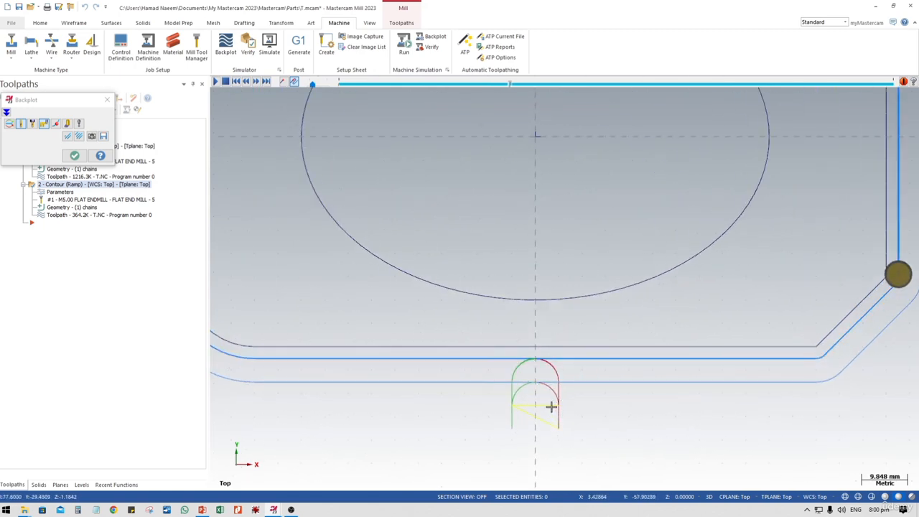
{"action": "scroll", "coordinate": [550, 406], "scroll_direction": "up", "scroll_amount": 3}
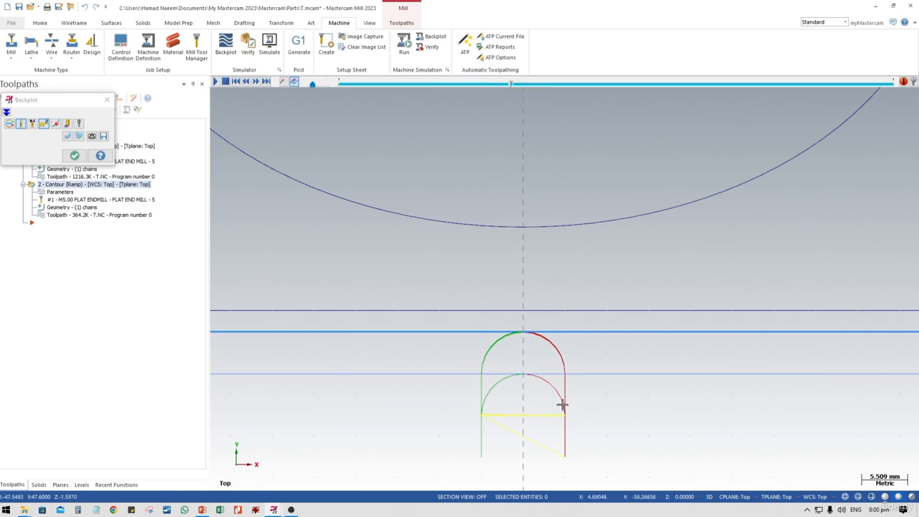
{"action": "left_click", "coordinate": [76, 156]}
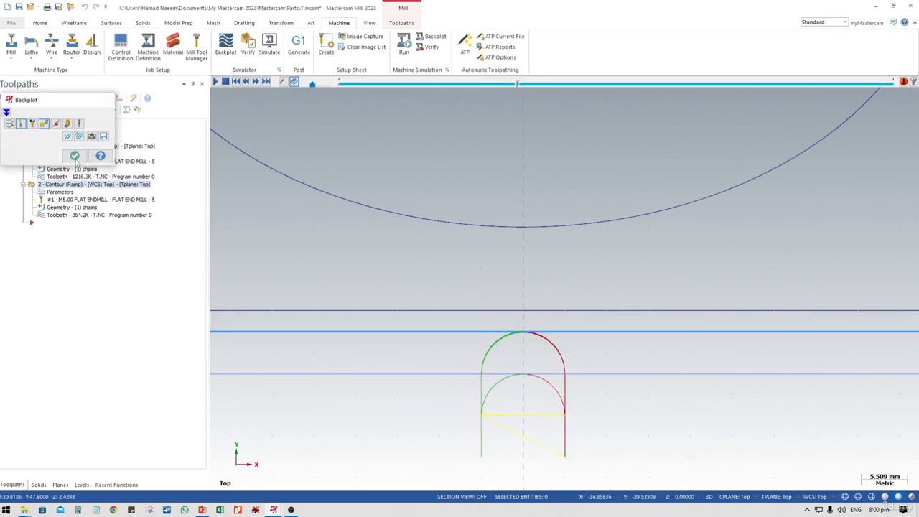
- Disable the Exit move in the ramp contour's Lead In/Out parameters, regenerate the toolpath and inspect its lead moves
{"action": "left_click", "coordinate": [60, 194]}
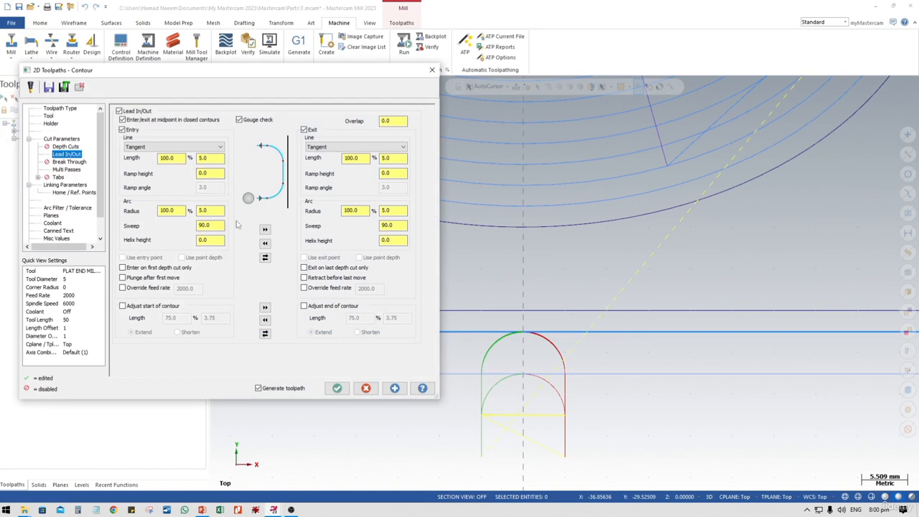
{"action": "left_click_drag", "start_coordinate": [211, 75], "coordinate": [300, 72]}
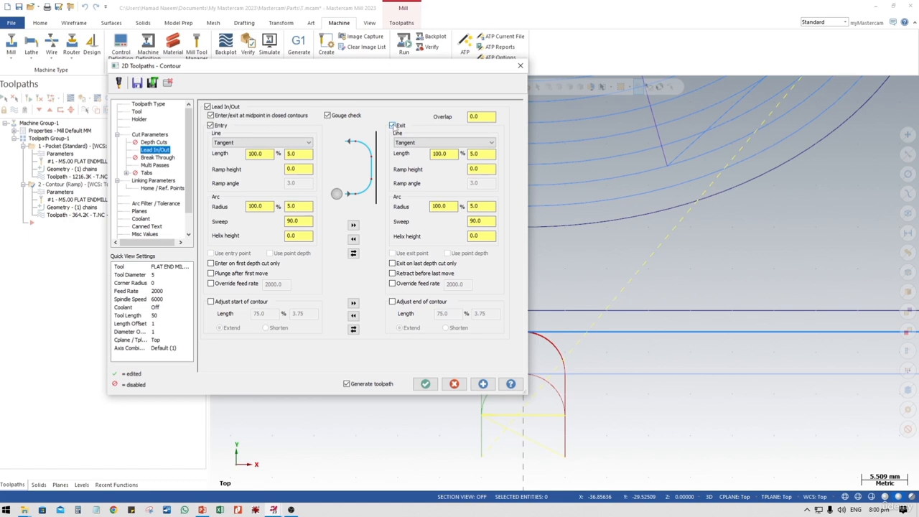
{"action": "left_click", "coordinate": [392, 126]}
{"action": "left_click_drag", "start_coordinate": [396, 69], "coordinate": [272, 68]}
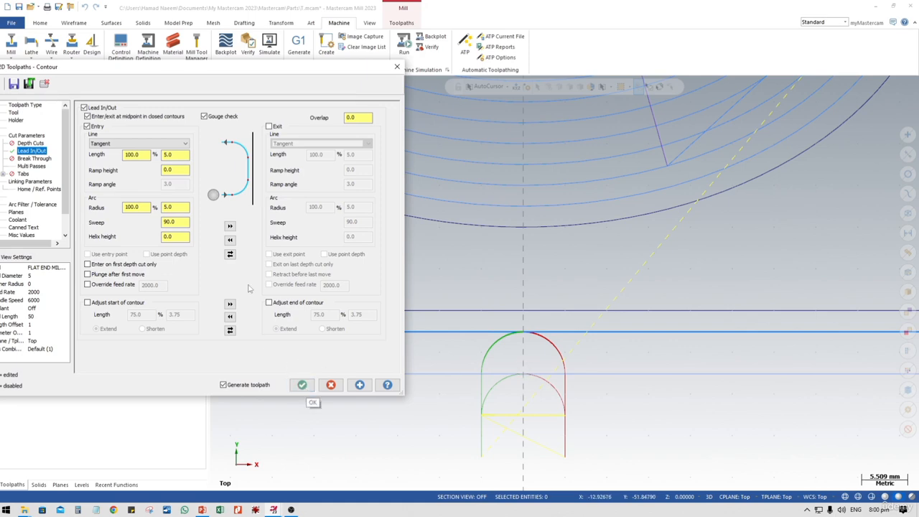
{"action": "scroll", "coordinate": [700, 183], "scroll_direction": "down", "scroll_amount": 10}
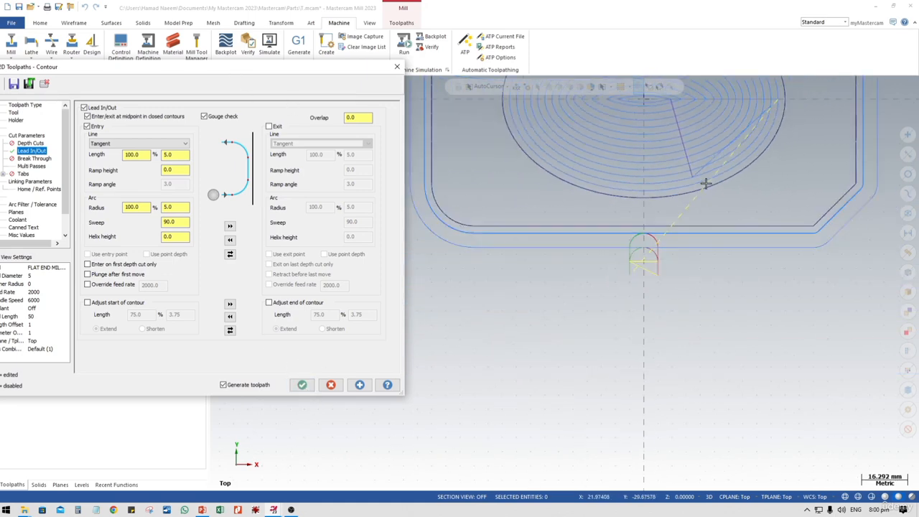
{"action": "middle_click_drag", "start_coordinate": [695, 174], "coordinate": [689, 156]}
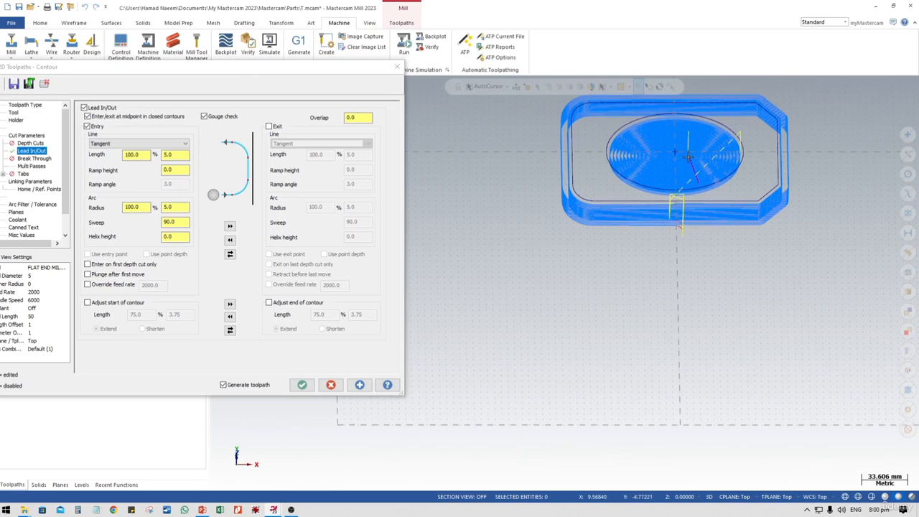
{"action": "left_click", "coordinate": [302, 385]}
{"action": "scroll", "coordinate": [677, 195], "scroll_direction": "up", "scroll_amount": 5}
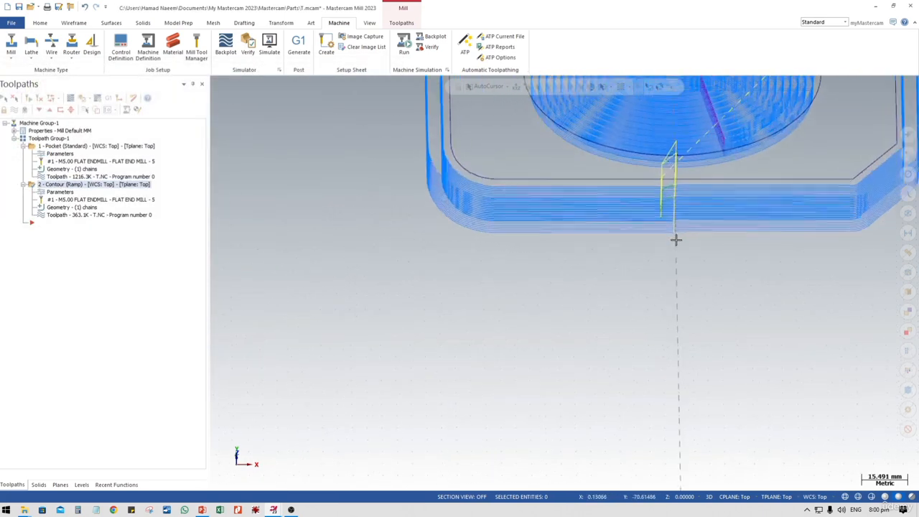
{"action": "middle_click_drag", "start_coordinate": [686, 184], "coordinate": [675, 218]}
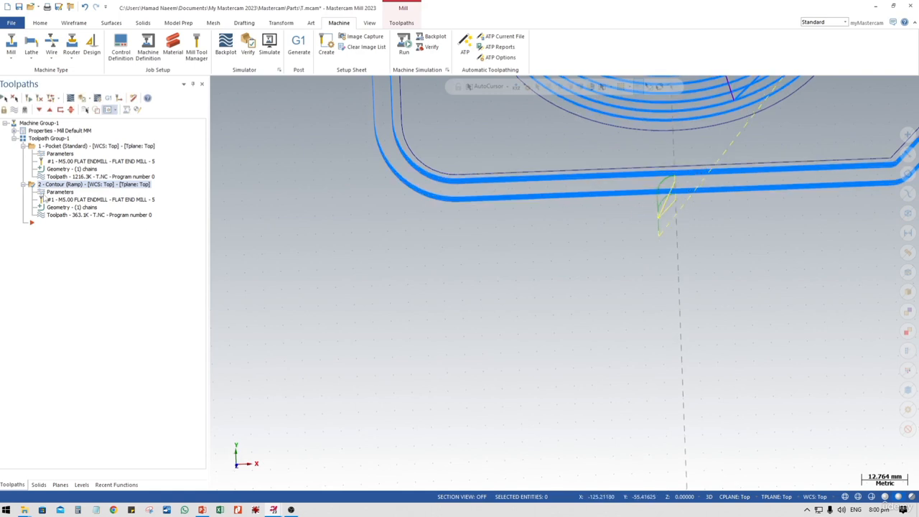
- Re-enable the Exit move in the ramp contour's Lead In/Out parameters and regenerate the toolpath
{"action": "left_click", "coordinate": [46, 193]}
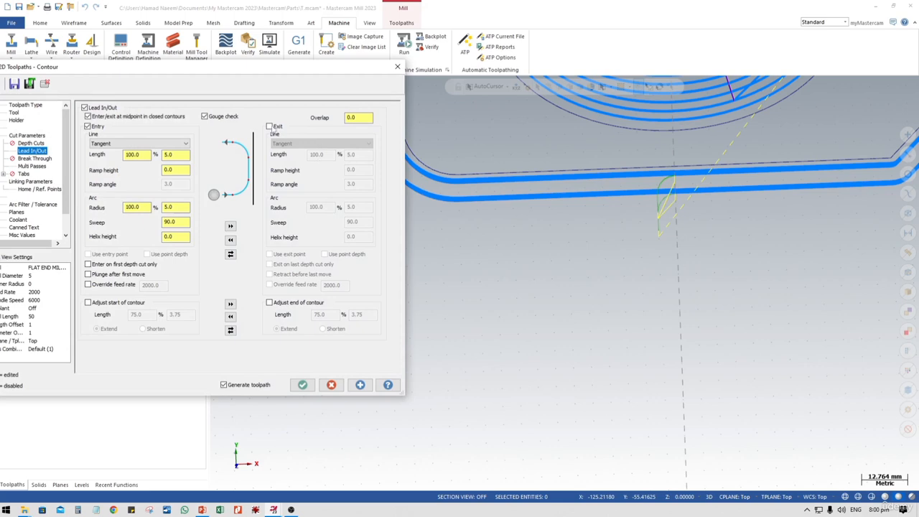
{"action": "left_click", "coordinate": [268, 127]}
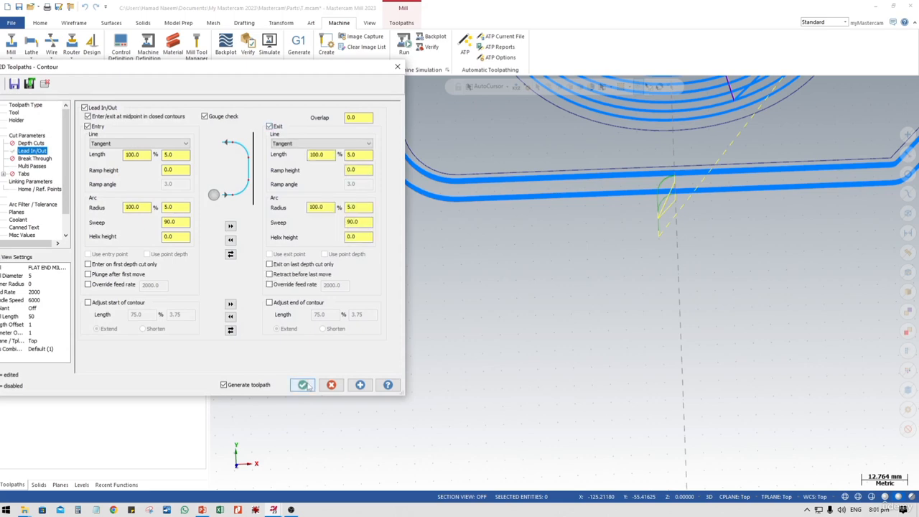
{"action": "left_click_drag", "start_coordinate": [149, 71], "coordinate": [364, 86]}
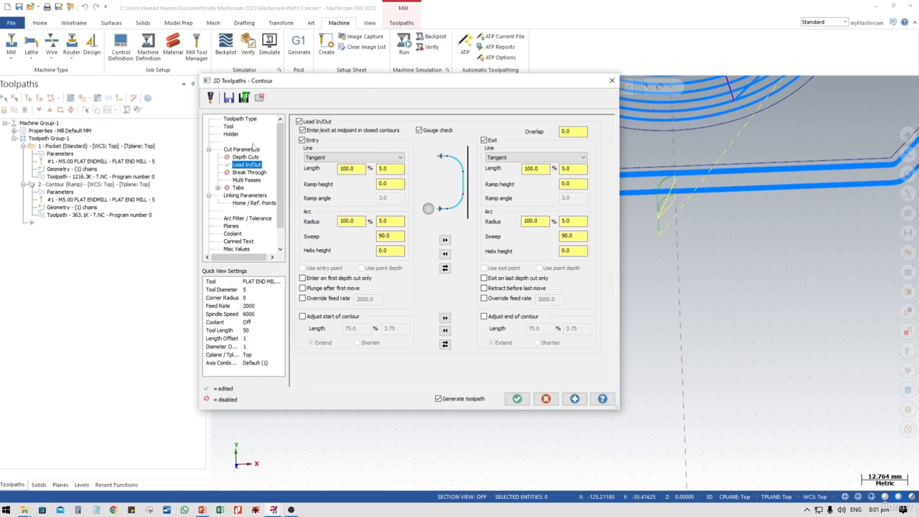
{"action": "left_click", "coordinate": [516, 399]}
- Examine the elliptical pocket and ramp contour toolpaths together in a tilted 3D view
{"action": "scroll", "coordinate": [514, 384], "scroll_direction": "down", "scroll_amount": 4}
{"action": "scroll", "coordinate": [513, 376], "scroll_direction": "down", "scroll_amount": 2}
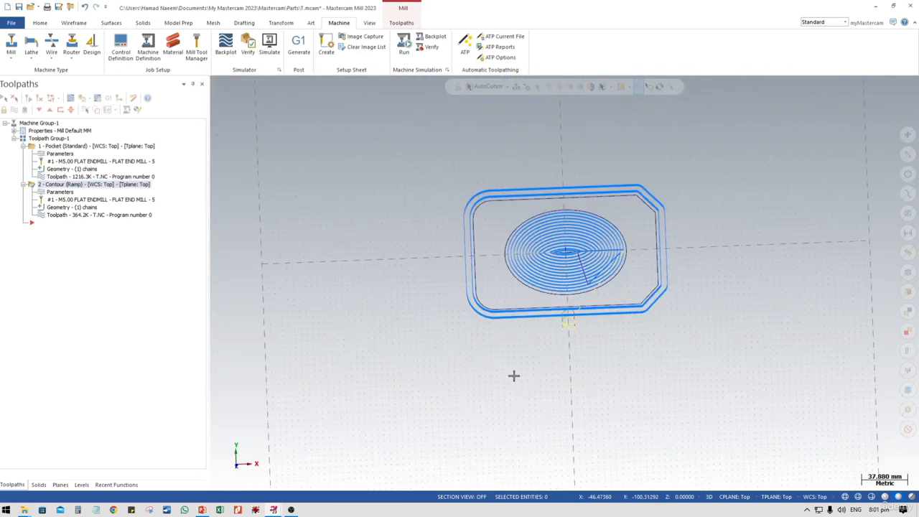
{"action": "middle_click_drag", "start_coordinate": [553, 359], "coordinate": [567, 299]}
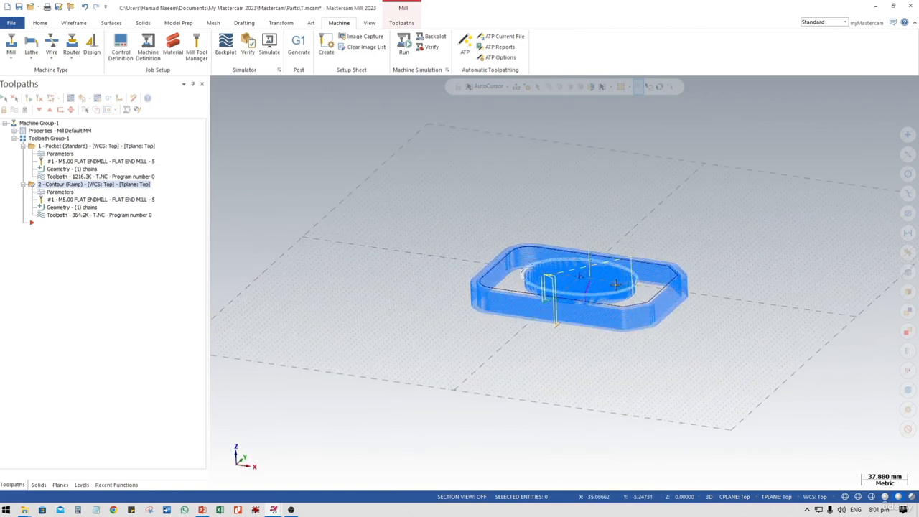
{"action": "scroll", "coordinate": [520, 293], "scroll_direction": "up", "scroll_amount": 4}
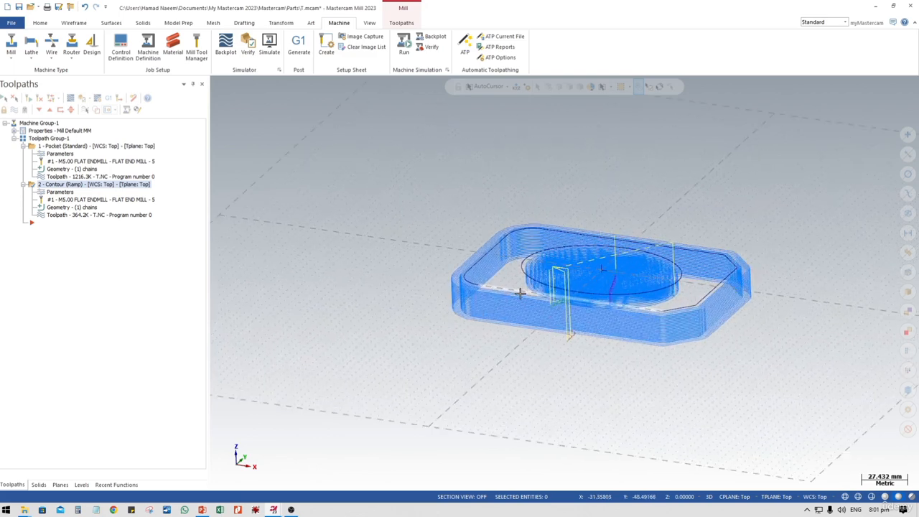
{"action": "scroll", "coordinate": [465, 278], "scroll_direction": "up", "scroll_amount": 1}
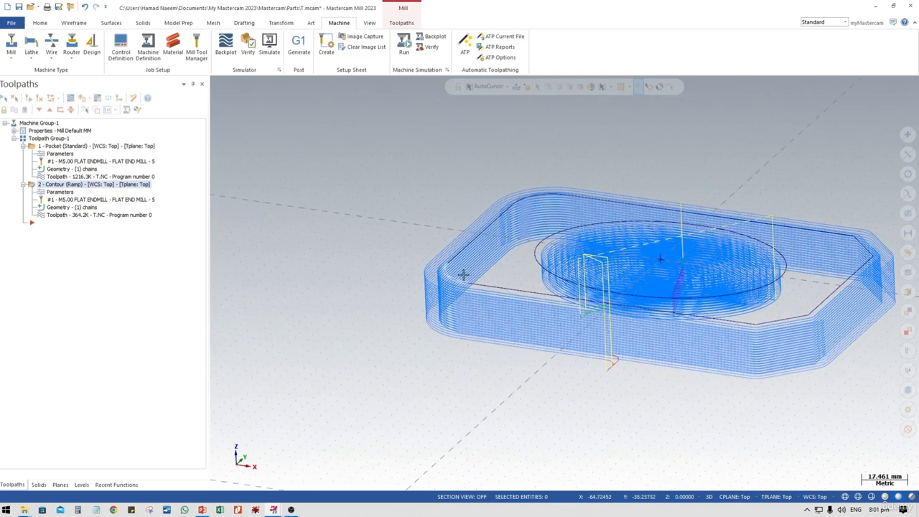
{"action": "middle_click_drag", "start_coordinate": [488, 273], "coordinate": [465, 305]}
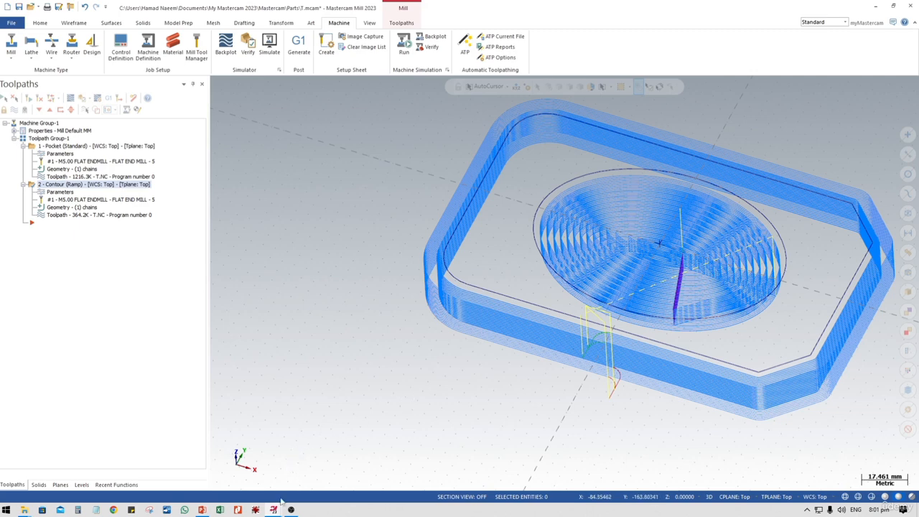
- Review the Module 2 topic list in the PowerPoint slide show and return to Mastercam
{"action": "left_click", "coordinate": [202, 510]}
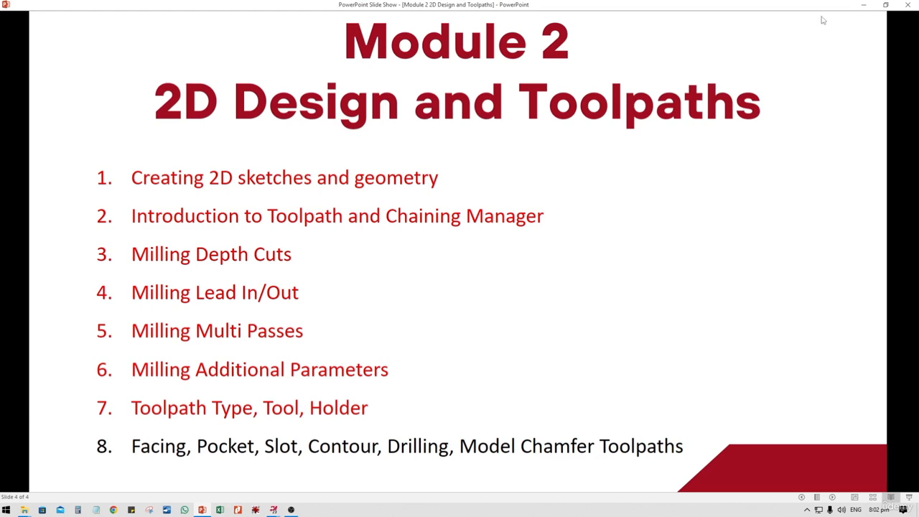
{"action": "left_click", "coordinate": [858, 8]}
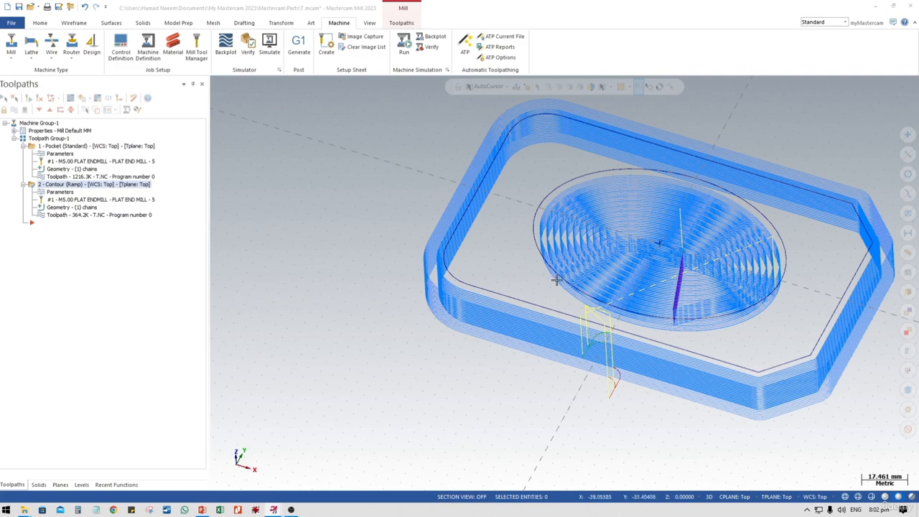
- Examine the pocket and ramp contour toolpaths from the opposite side and switch to the Module 2 slide in PowerPoint
{"action": "middle_click_drag", "start_coordinate": [554, 275], "coordinate": [624, 160]}
{"action": "middle_click_drag", "start_coordinate": [455, 279], "coordinate": [563, 296]}
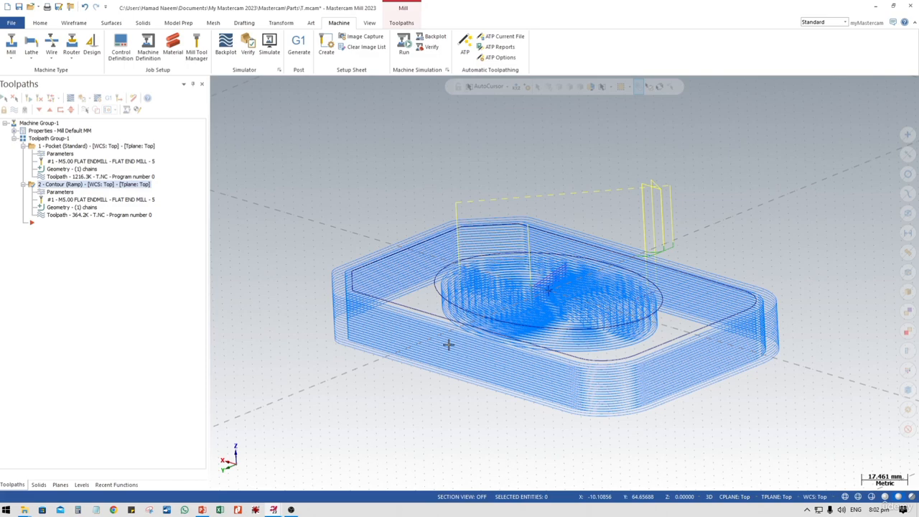
{"action": "middle_click_drag", "start_coordinate": [452, 343], "coordinate": [612, 369]}
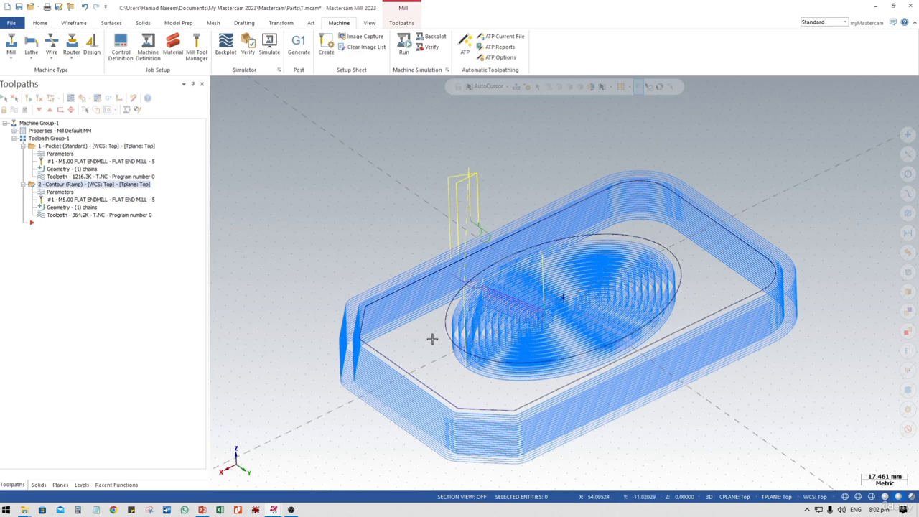
{"action": "mouse_move", "coordinate": [442, 351]}
{"action": "middle_mouse_down"}
{"action": "mouse_move", "coordinate": [439, 338]}
{"action": "mouse_move", "coordinate": [441, 348]}
{"action": "middle_mouse_up"}
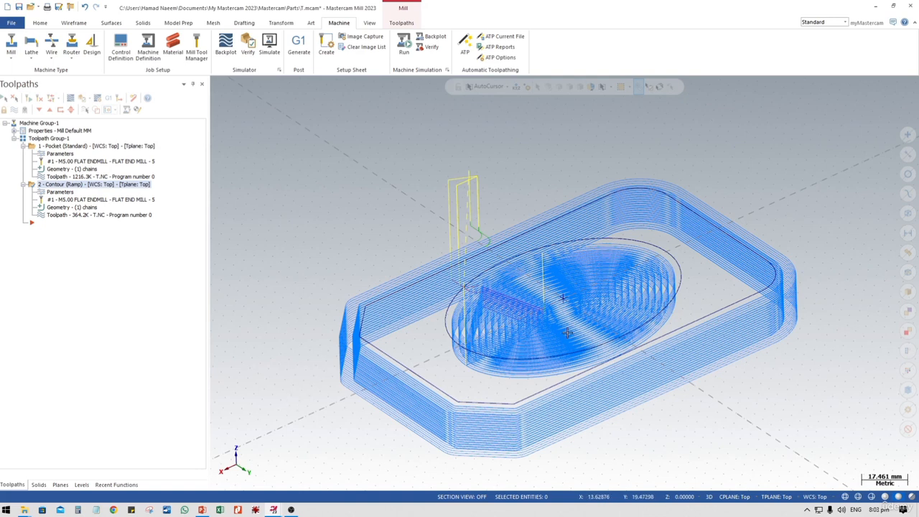
{"action": "mouse_move", "coordinate": [550, 385]}
{"action": "middle_mouse_down"}
{"action": "mouse_move", "coordinate": [533, 382]}
{"action": "mouse_move", "coordinate": [506, 421]}
{"action": "mouse_move", "coordinate": [553, 390]}
{"action": "middle_mouse_up"}
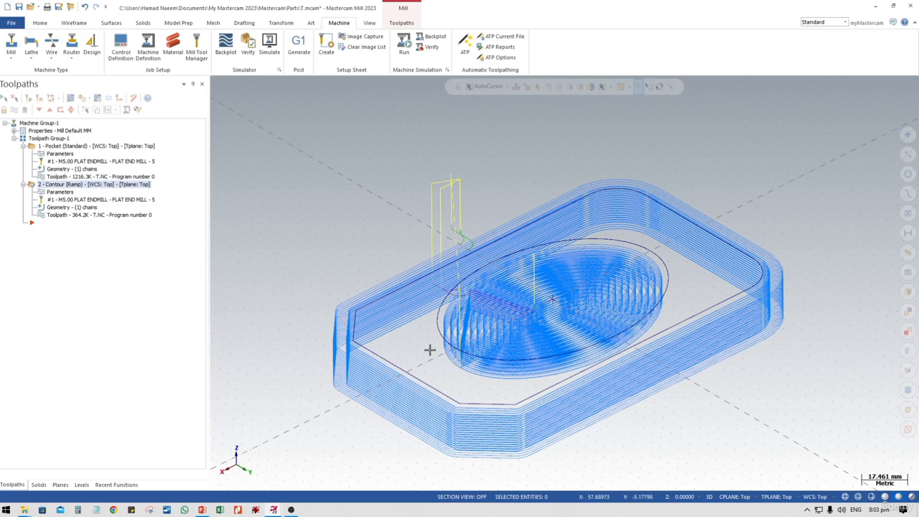
{"action": "left_click", "coordinate": [202, 509]}
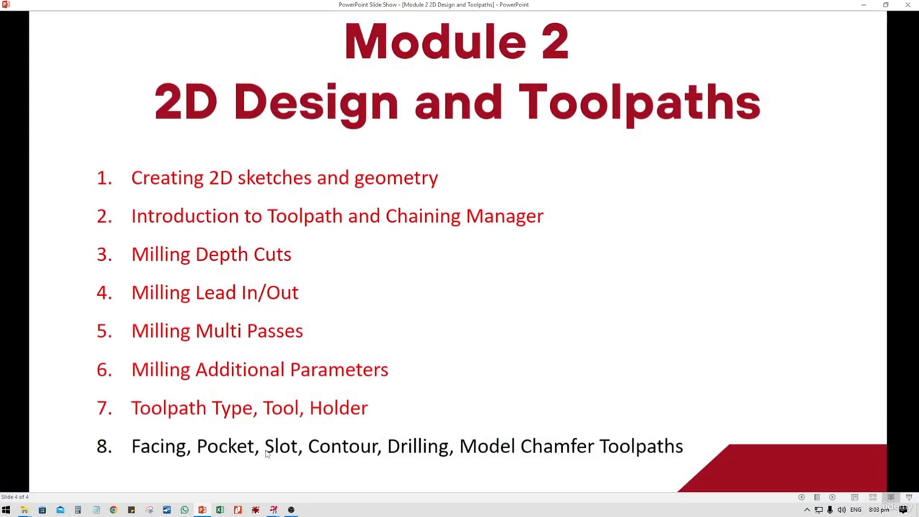